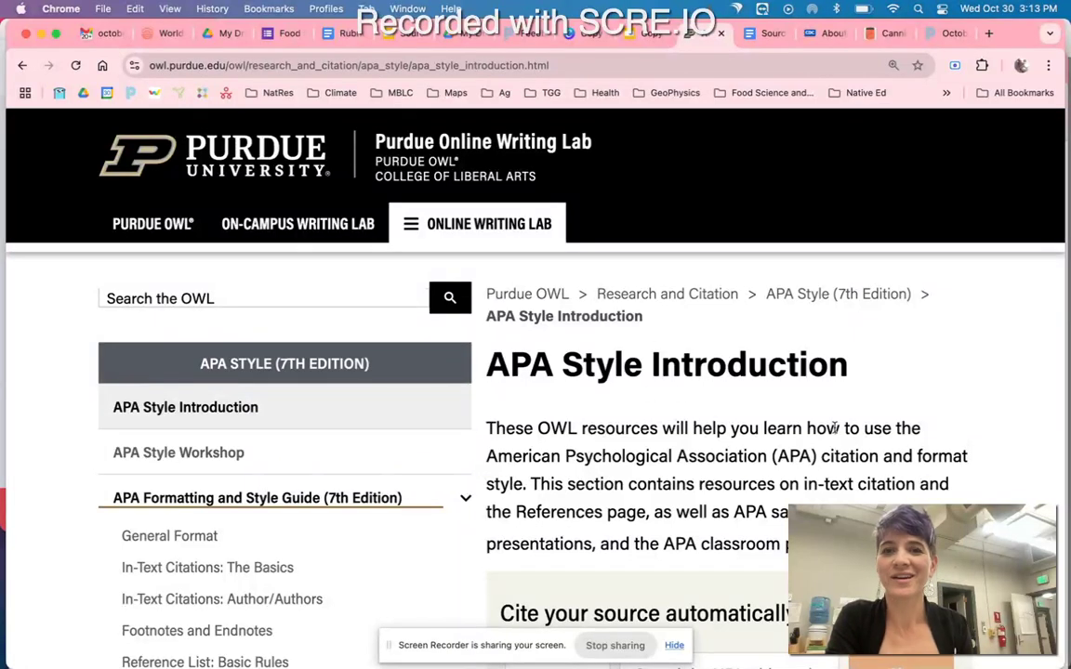
# Step: Read through the APA Style Introduction page, highlighting part of its opening paragraph about the available citation resources
pyautogui.scroll(-2, 835, 428)
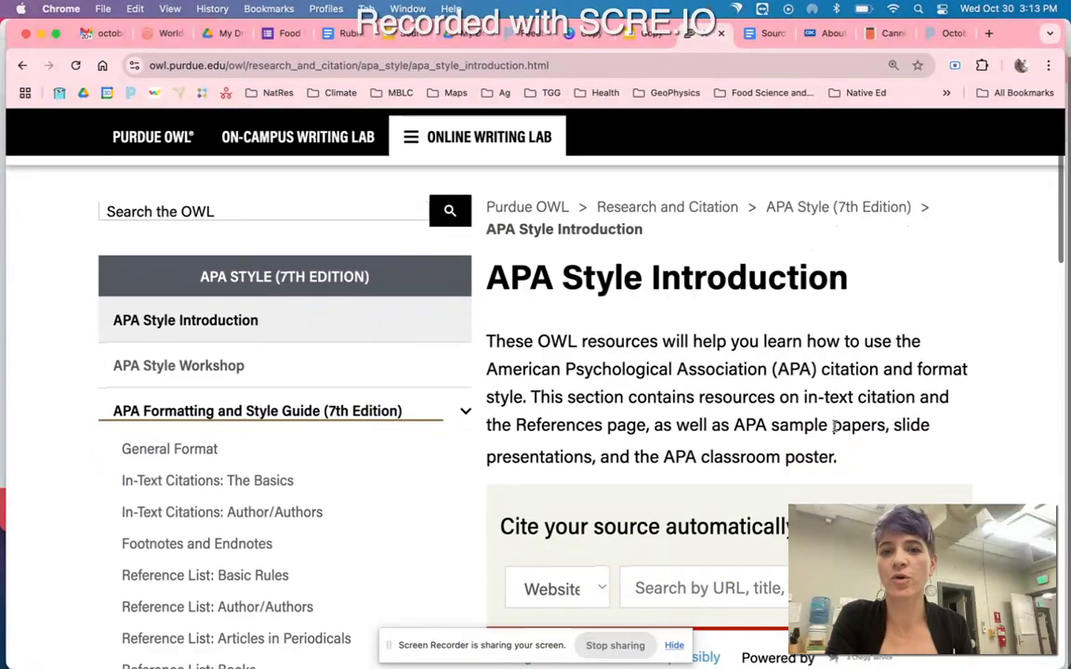
pyautogui.scroll(-4, 835, 427)
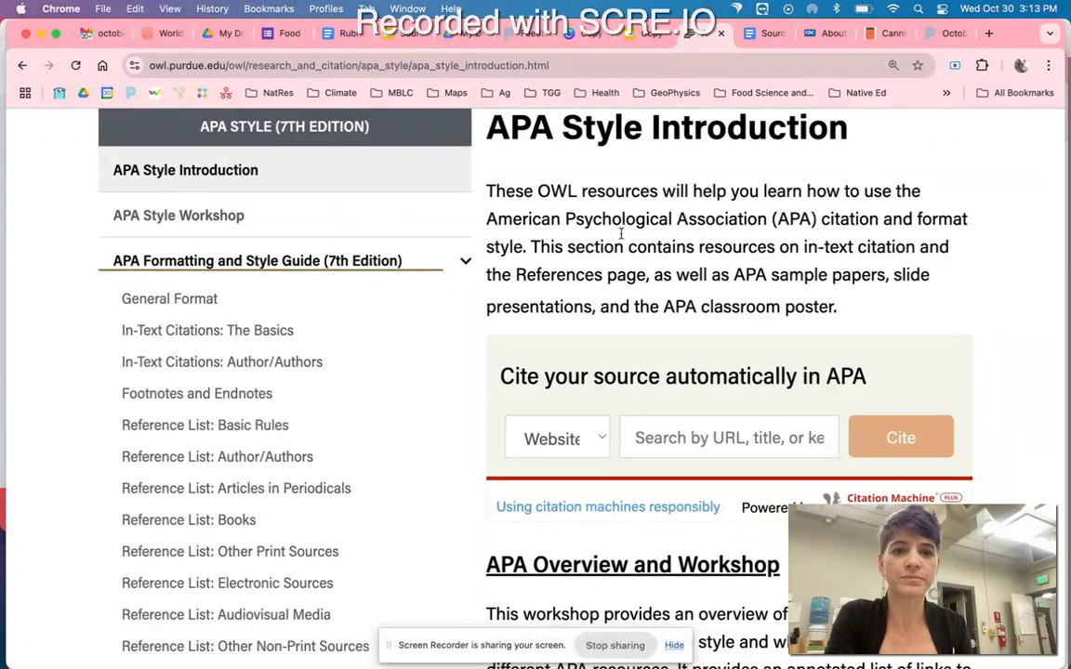
pyautogui.moveTo(495, 222); pyautogui.dragTo(827, 277)
pyautogui.click(901, 310)
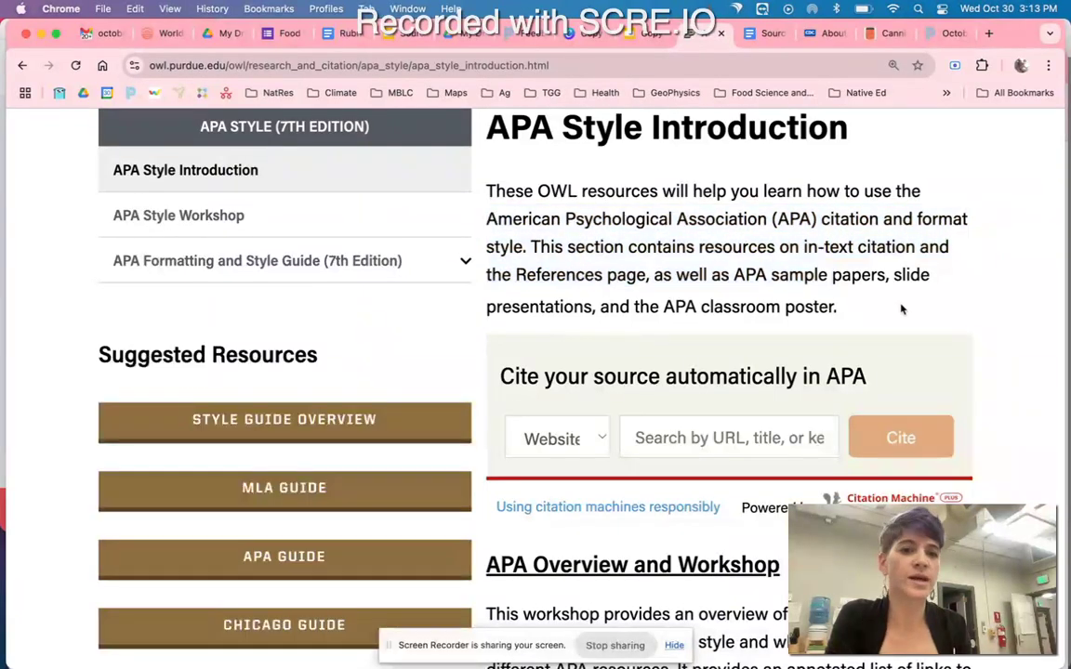
pyautogui.scroll(-2, 952, 248)
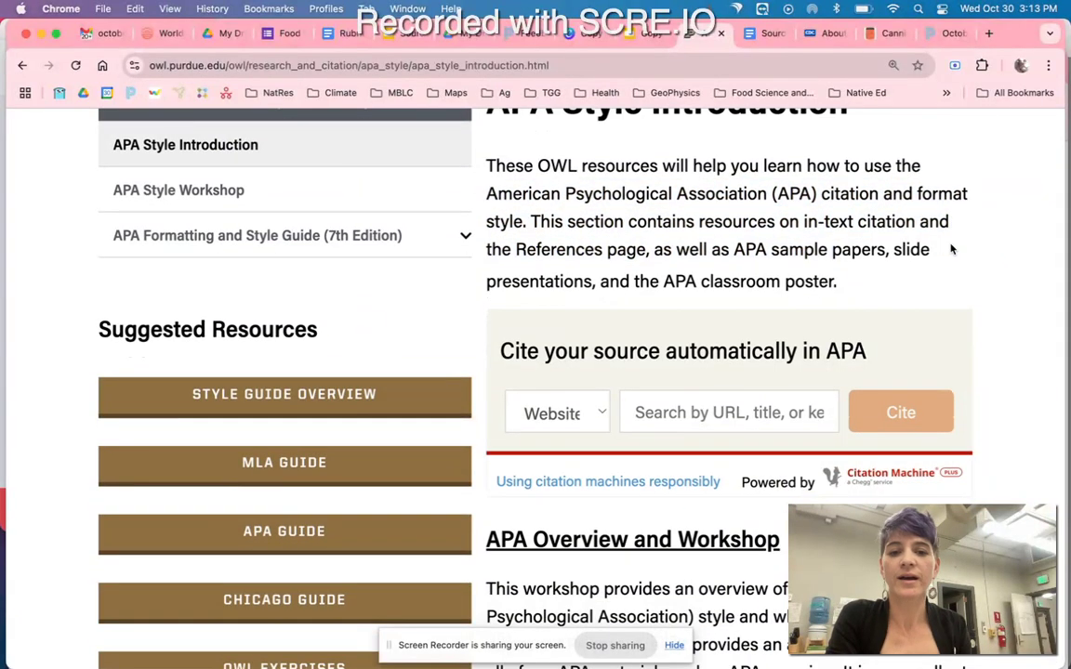
pyautogui.scroll(1, 952, 248)
pyautogui.scroll(1, 951, 248)
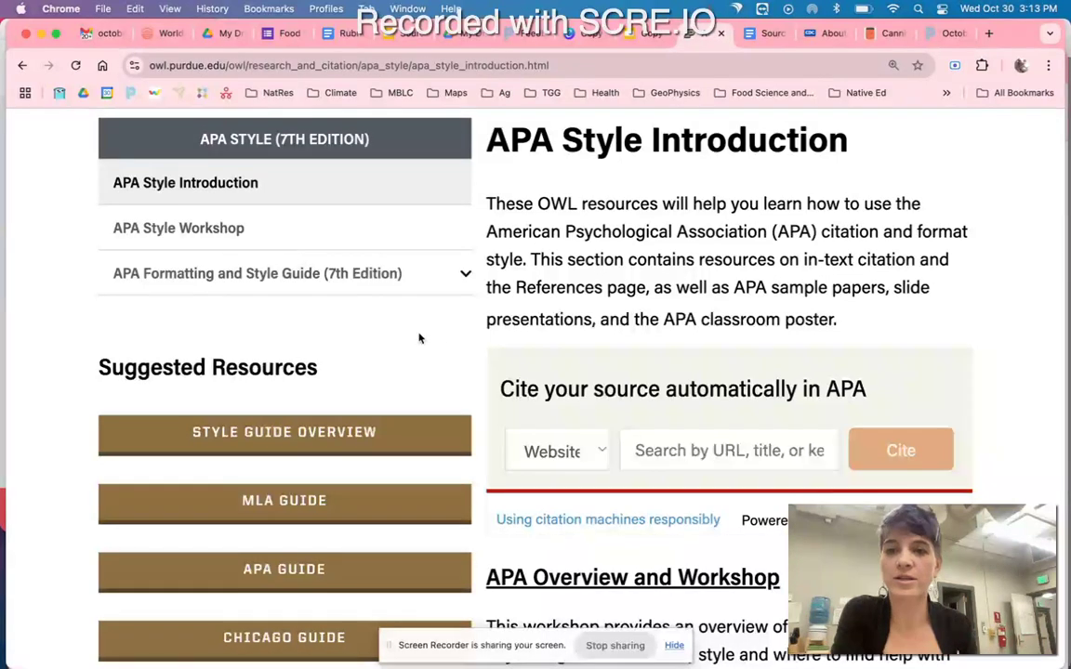
# Step: Open the Reference List: Basic Rules page from the APA Formatting and Style Guide (7th Edition) topics
pyautogui.click(306, 275)
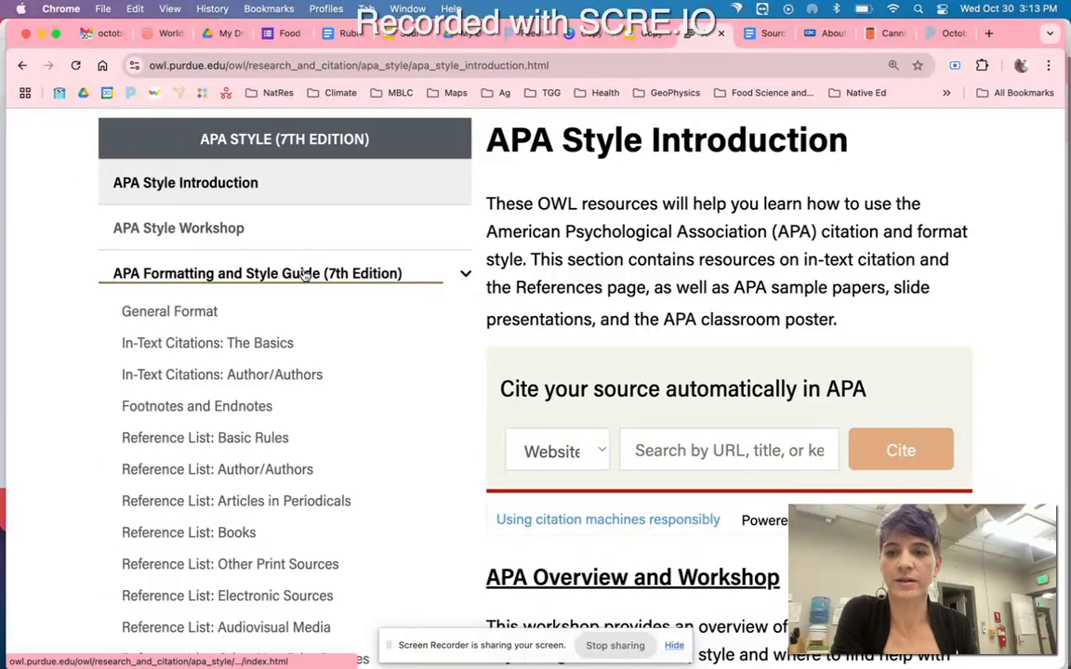
pyautogui.scroll(-2, 369, 412)
pyautogui.scroll(-3, 369, 411)
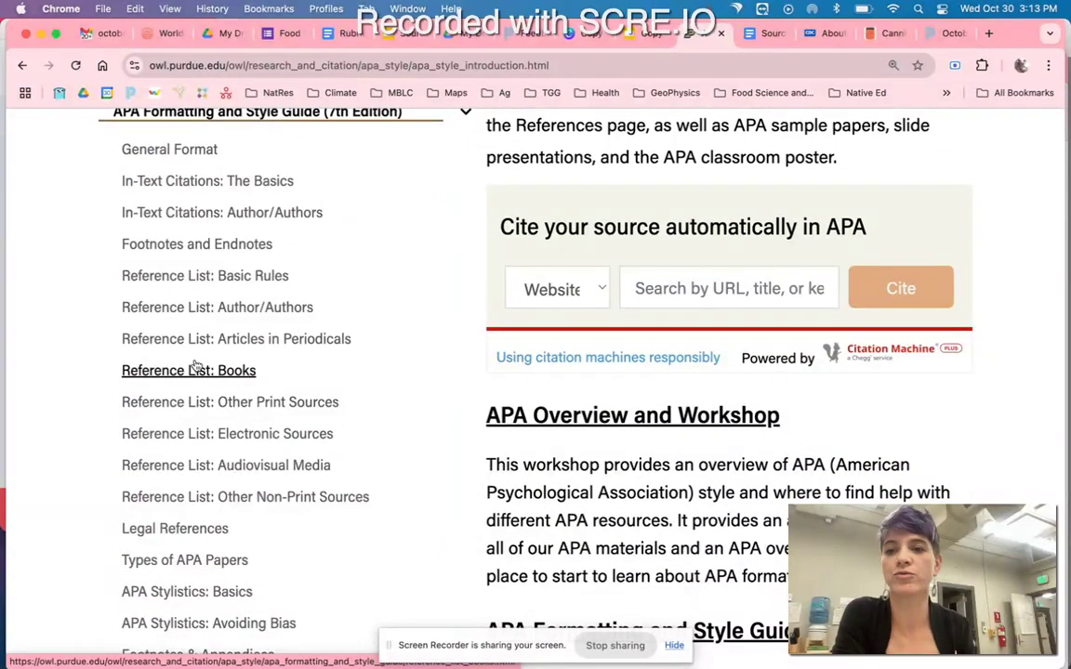
pyautogui.click(154, 279)
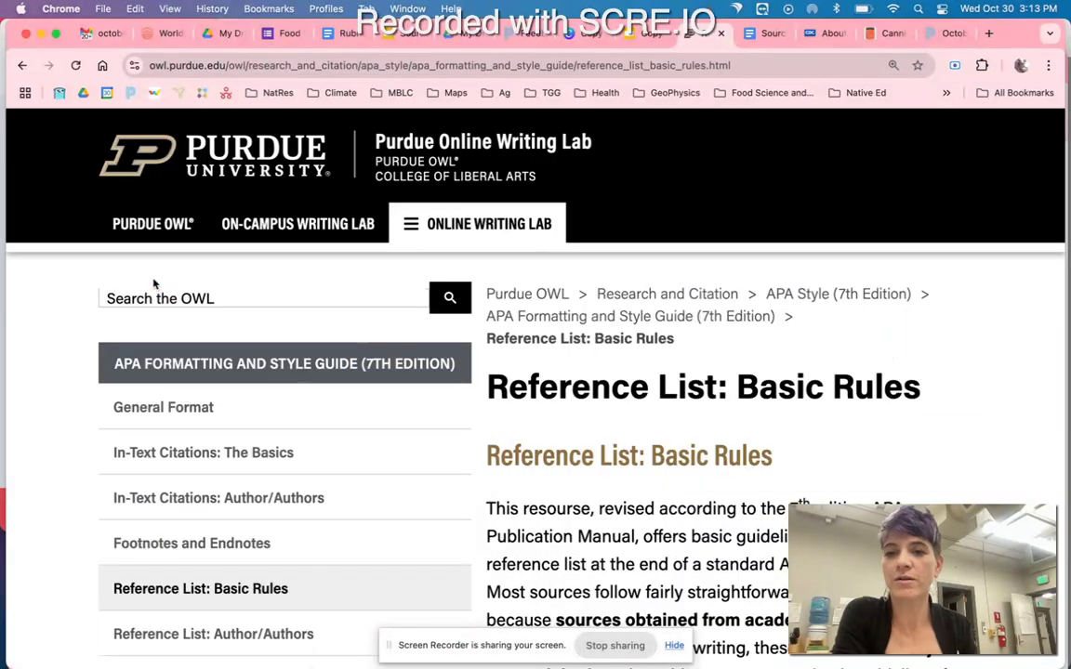
# Step: Highlight the rules on hanging indentation and inverted author names under Basic Rules for Most Sources
pyautogui.scroll(-10, 915, 461)
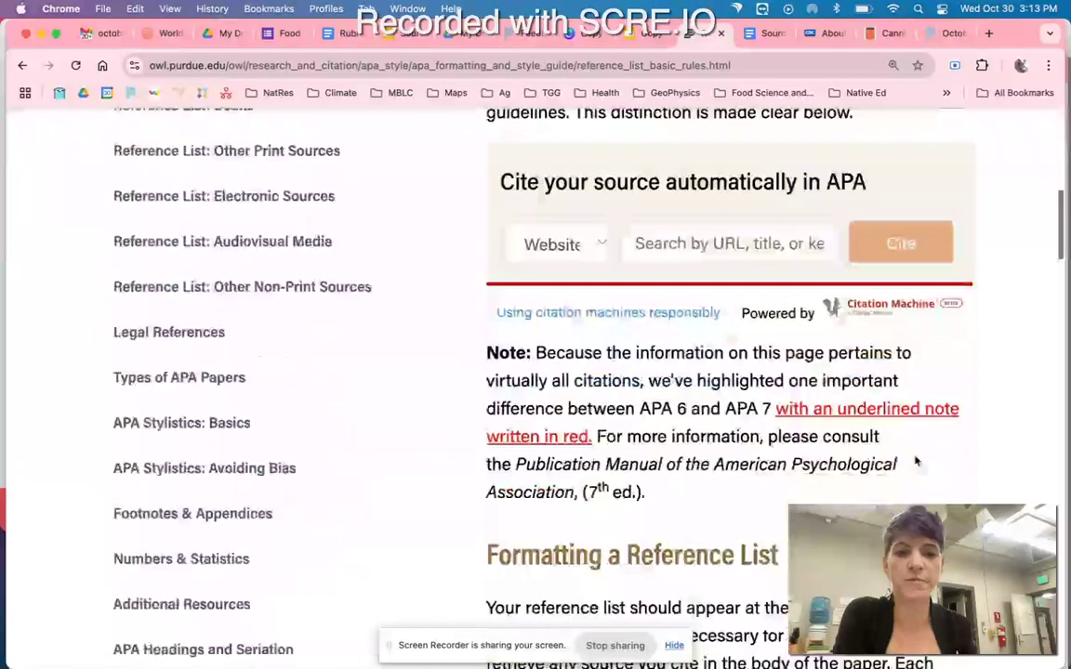
pyautogui.scroll(-8, 915, 461)
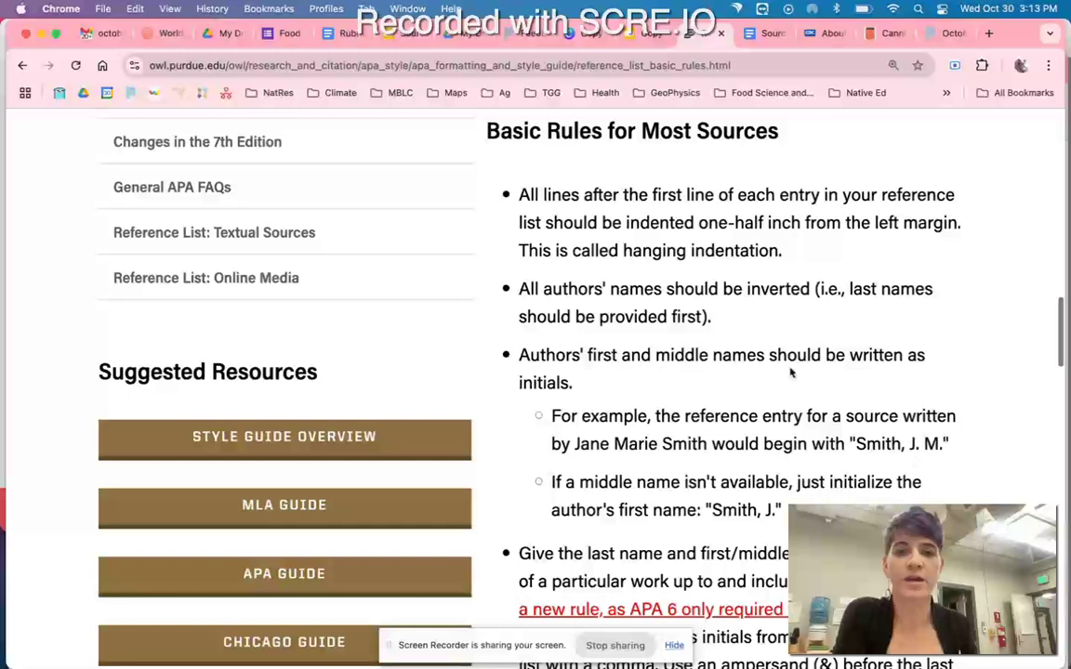
pyautogui.moveTo(533, 190); pyautogui.dragTo(801, 240)
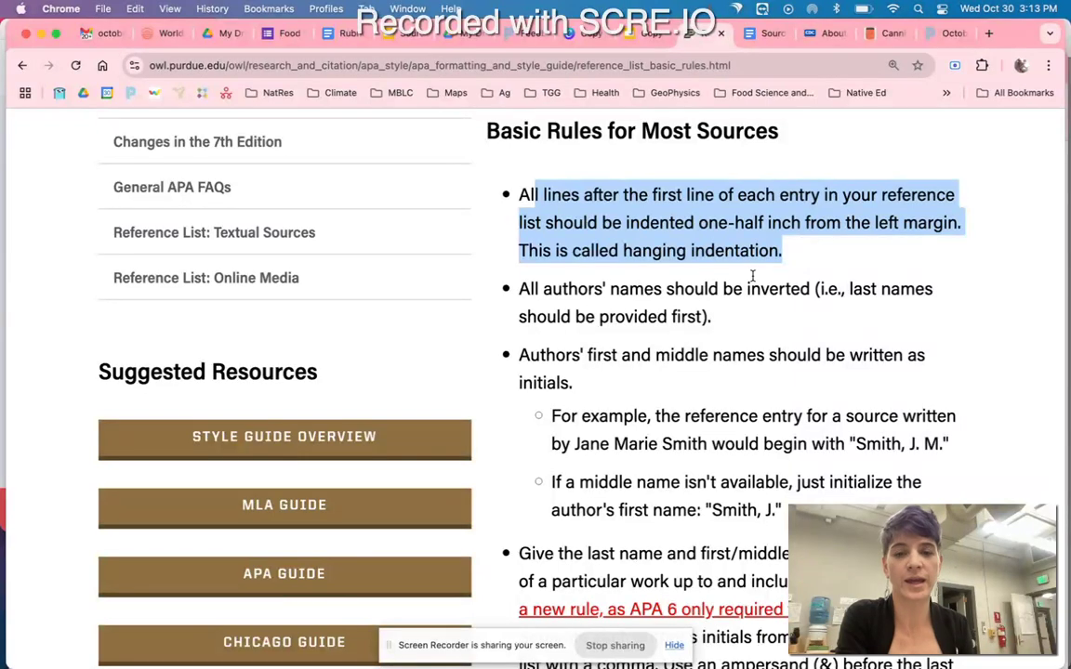
pyautogui.moveTo(519, 282); pyautogui.dragTo(716, 317)
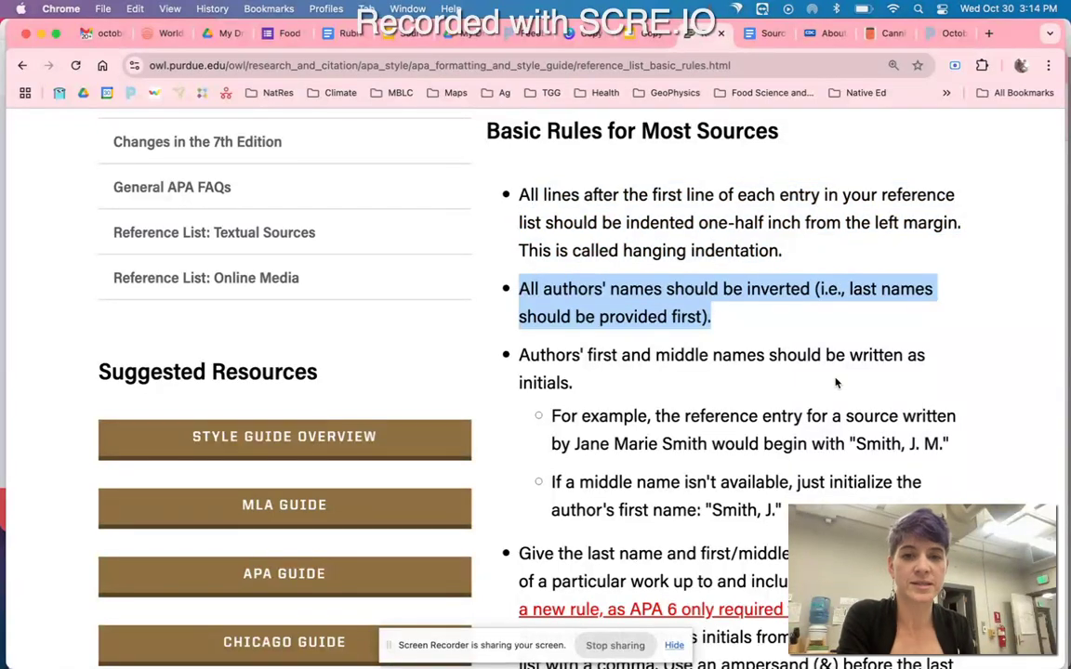
# Step: Highlight the rules on naming up to 20 authors and on alphabetizing reference list entries
pyautogui.scroll(-3, 651, 358)
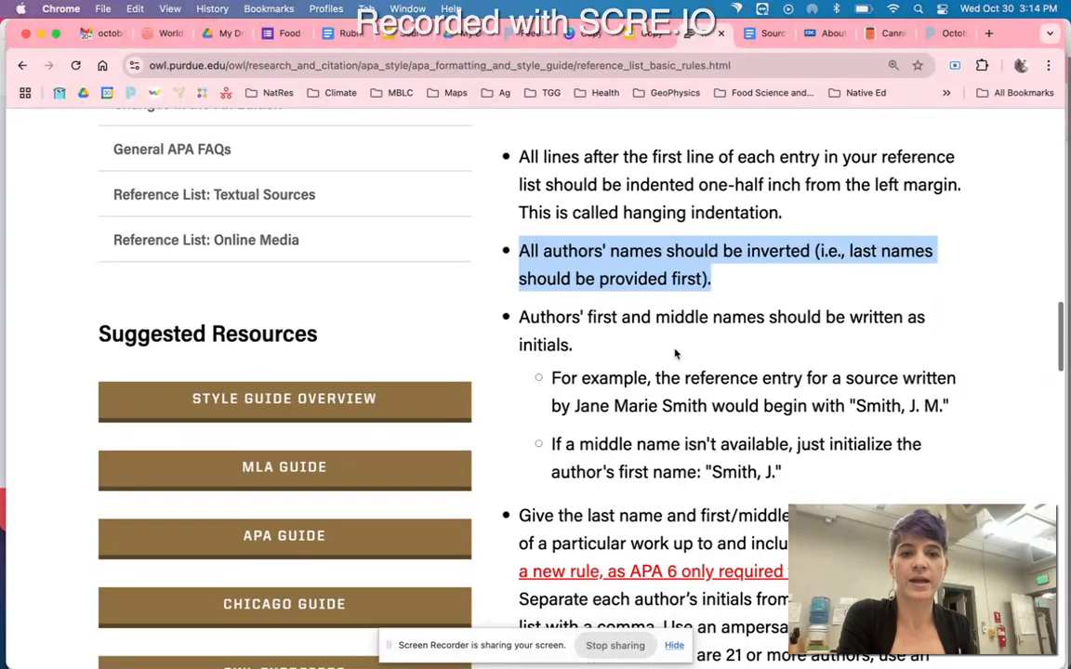
pyautogui.scroll(-5, 674, 348)
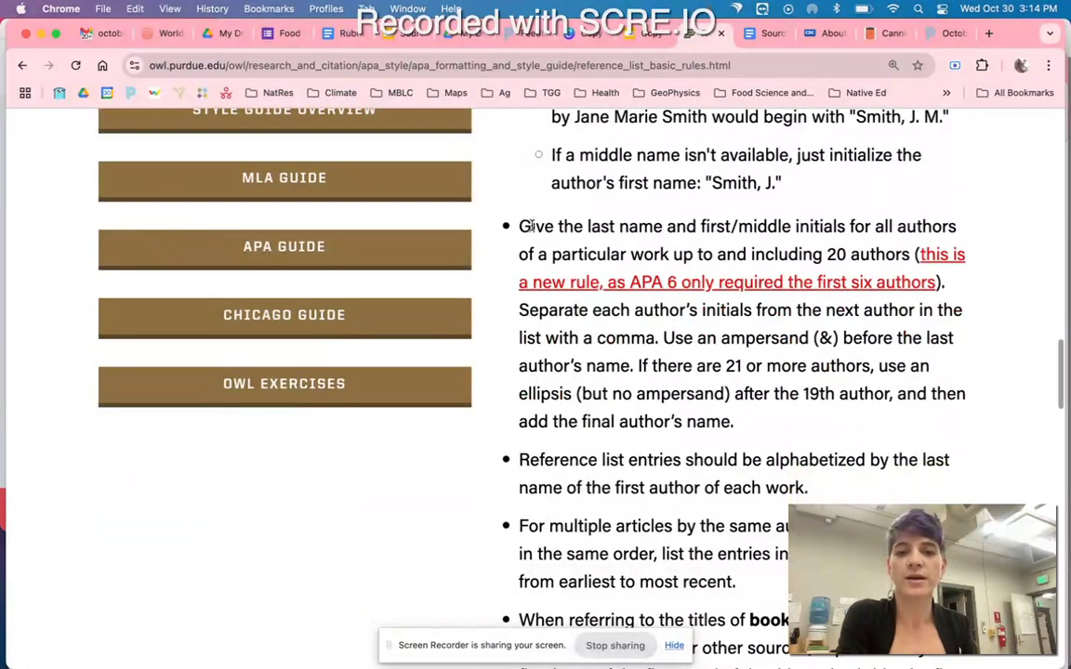
pyautogui.moveTo(519, 227); pyautogui.dragTo(871, 269)
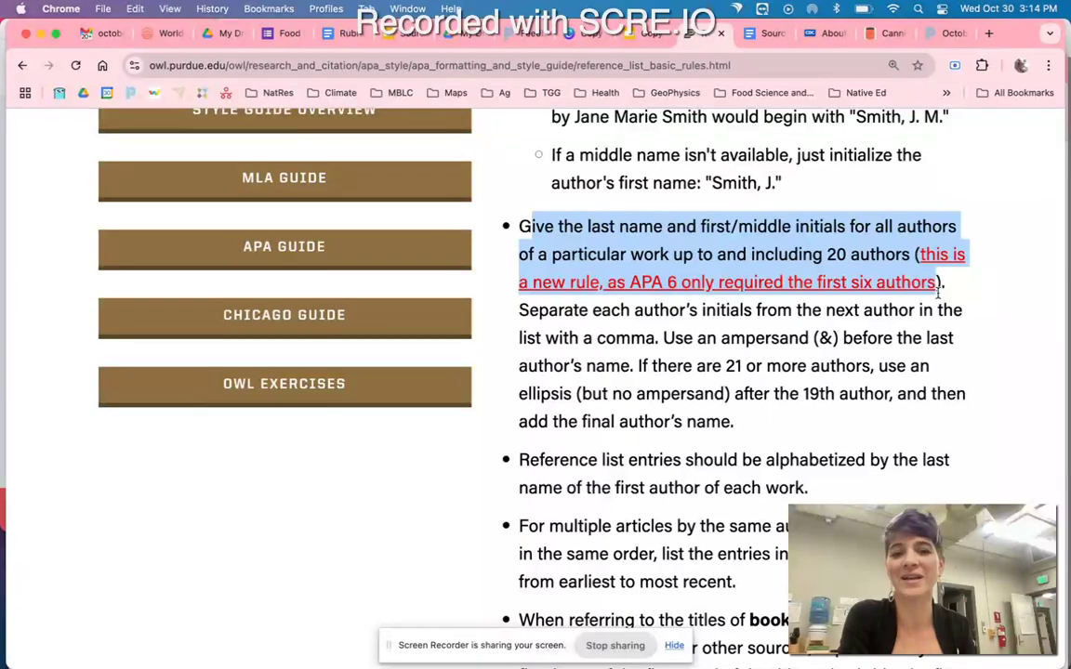
pyautogui.scroll(-2, 922, 369)
pyautogui.scroll(-6, 922, 369)
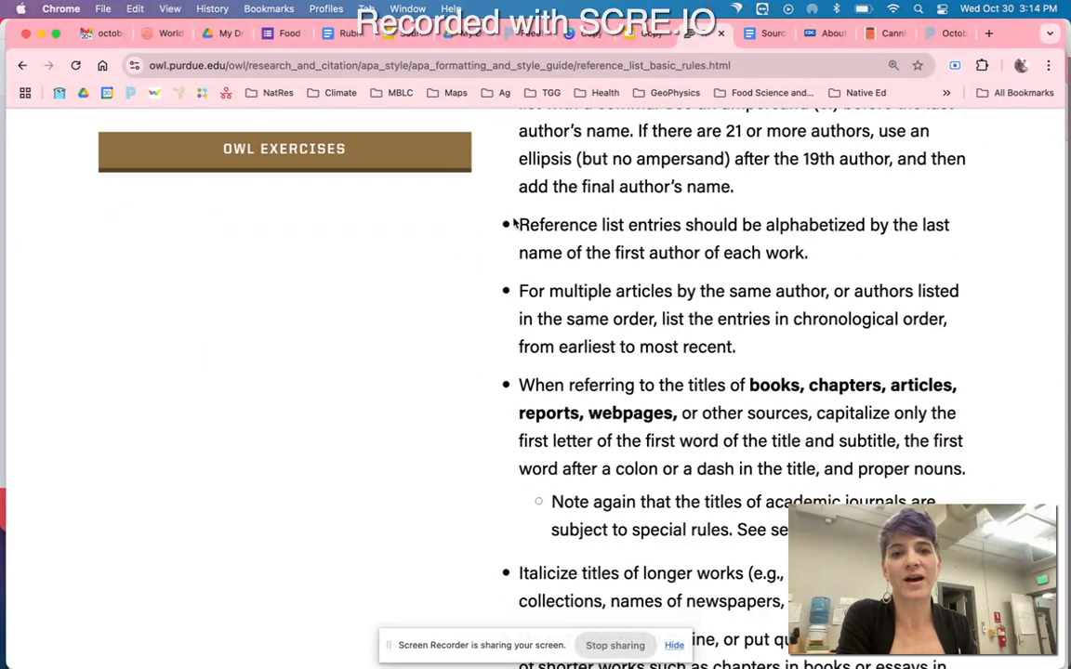
pyautogui.moveTo(514, 224); pyautogui.dragTo(787, 278)
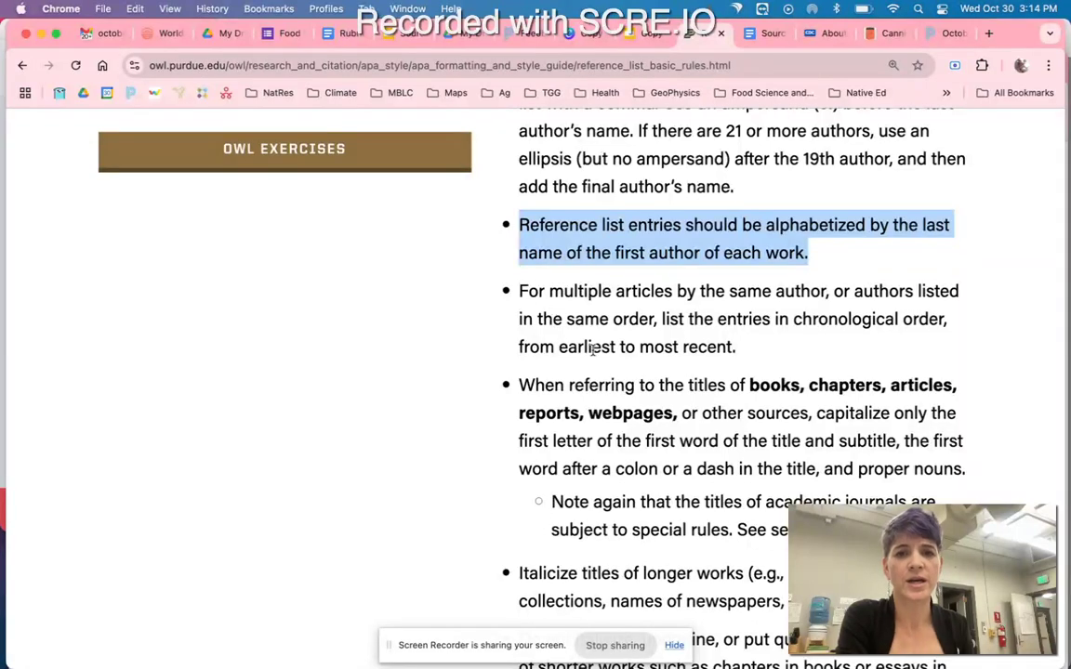
# Step: Skim the remaining rules on titles and academic journal articles, and return to the section on formatting a reference list
pyautogui.scroll(-3, 592, 350)
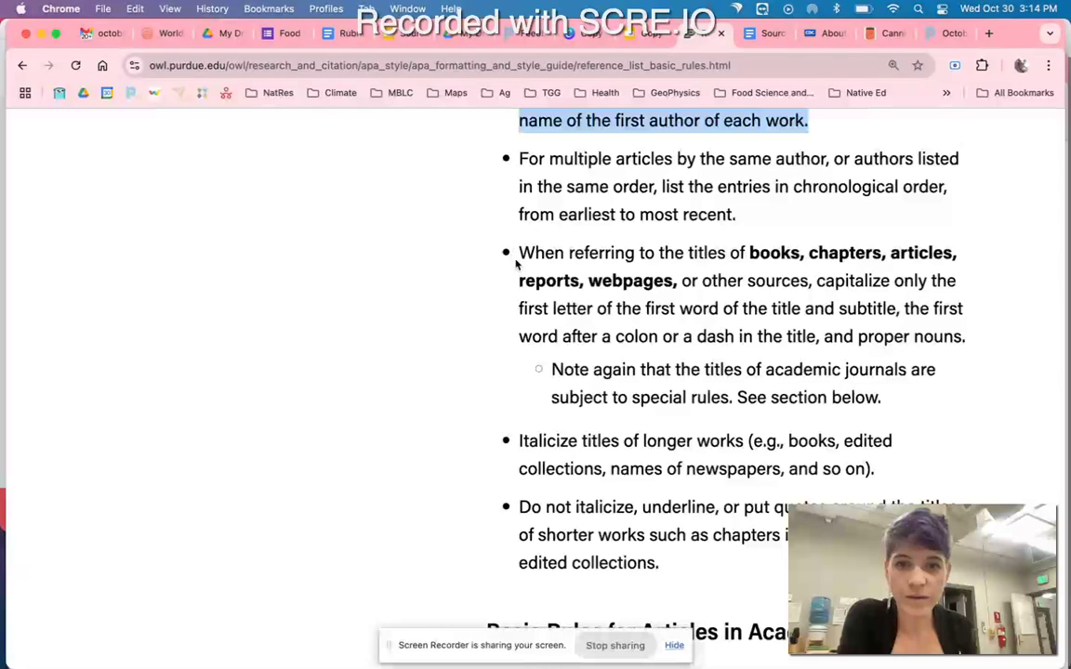
pyautogui.scroll(-5, 598, 344)
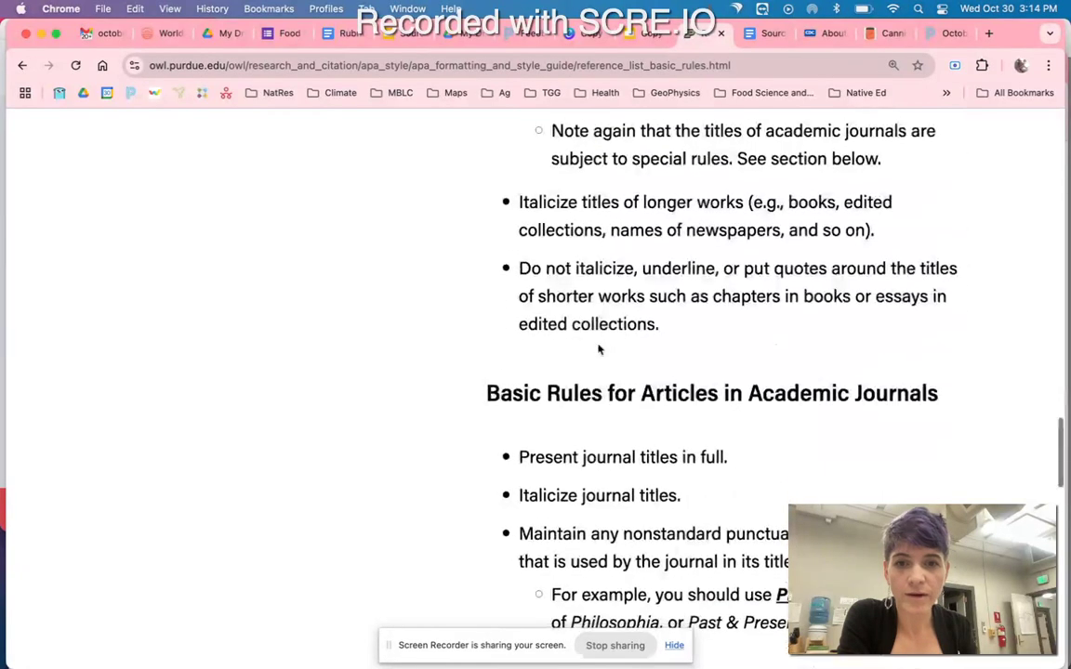
pyautogui.scroll(-7, 598, 344)
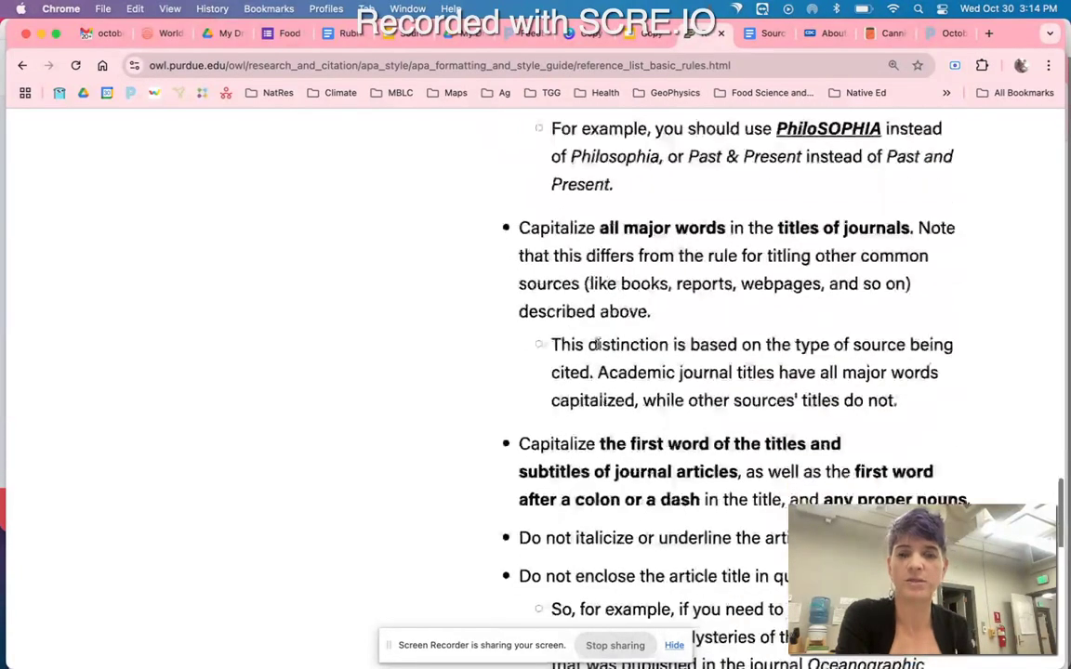
pyautogui.scroll(10, 597, 346)
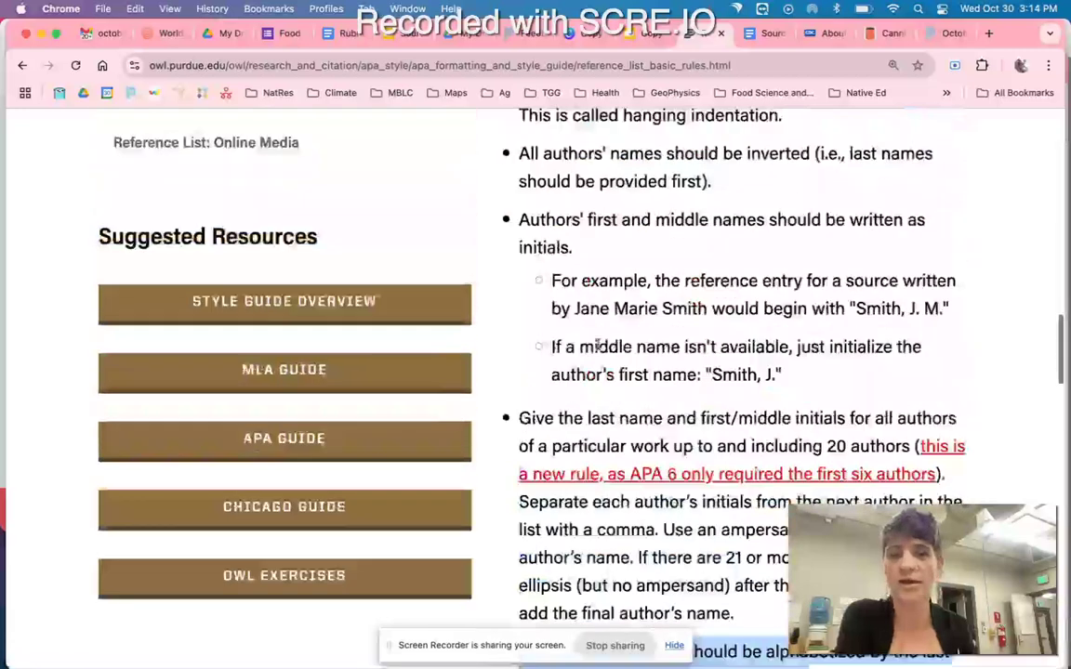
pyautogui.scroll(4, 598, 344)
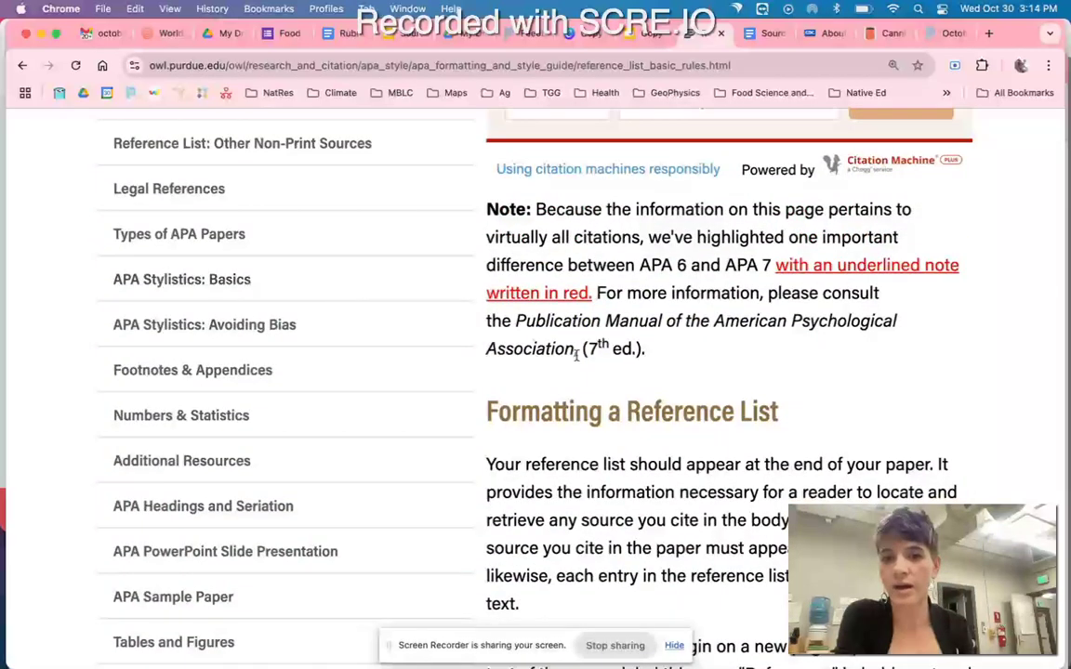
# Step: Search Google in a new tab for "reference list apa citation example"
pyautogui.click(990, 33)
pyautogui.write('reference ')
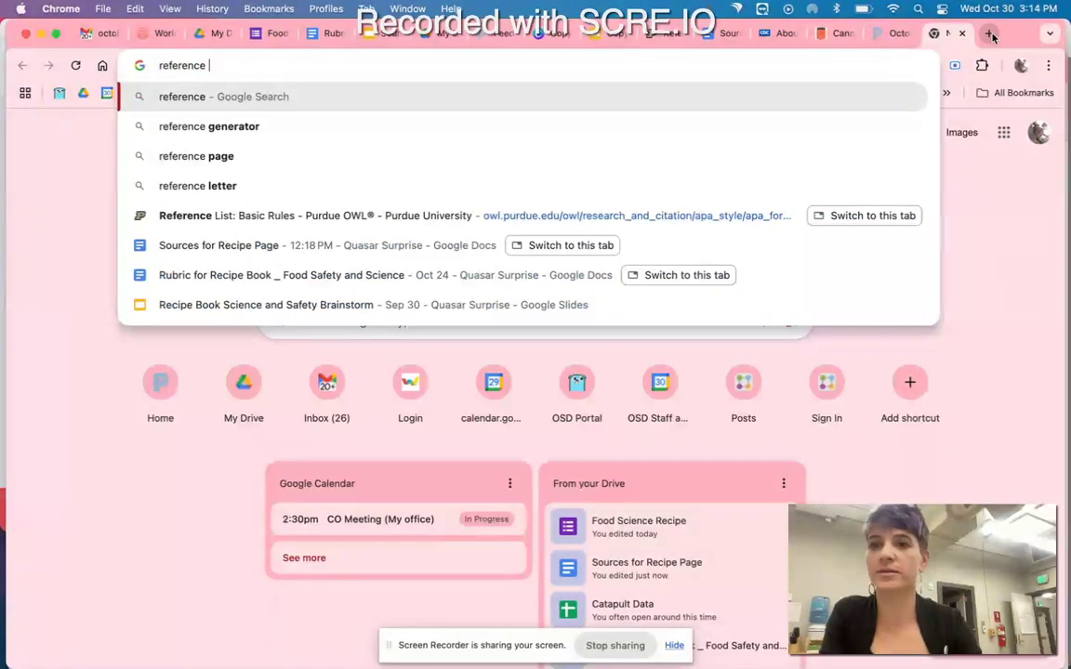
pyautogui.write('list apa citation')
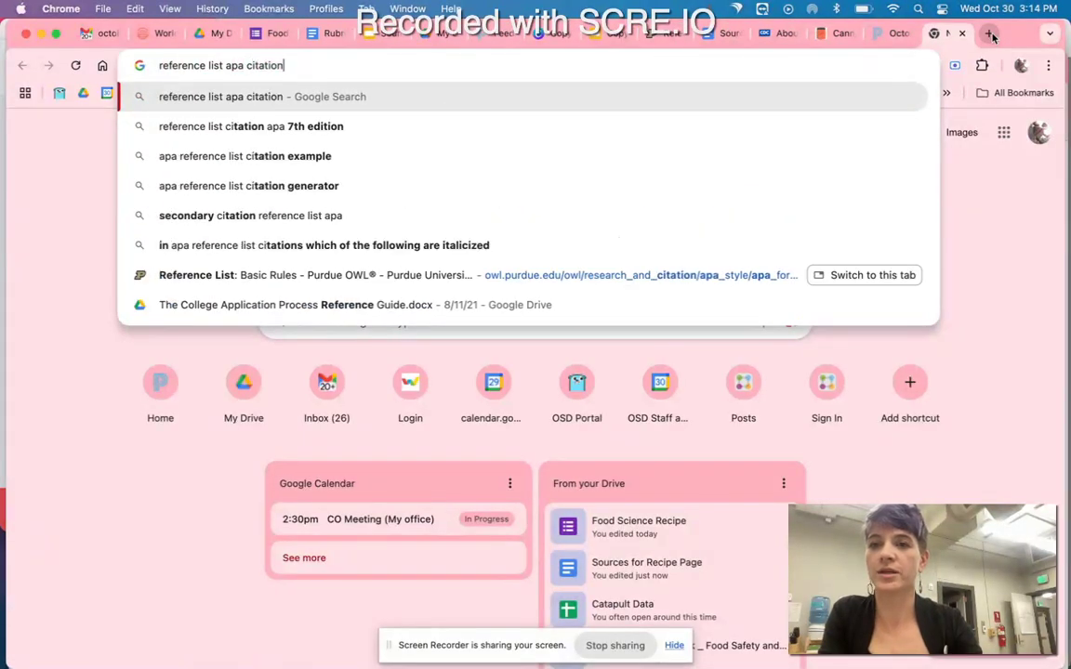
pyautogui.write(' example')
pyautogui.press('Return')
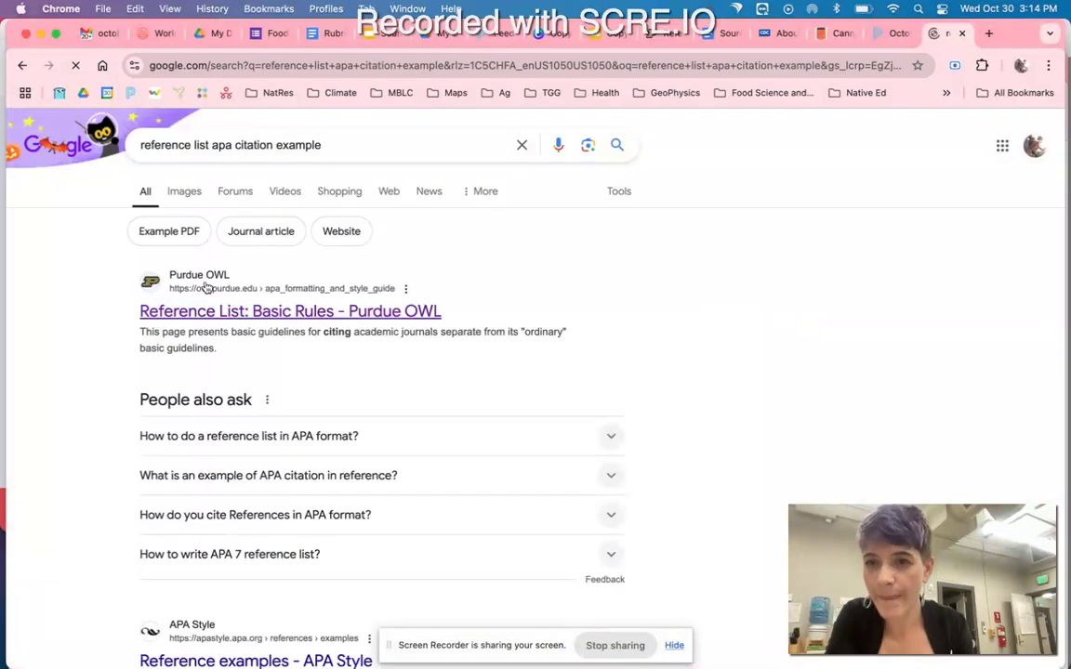
# Step: Find the AUT University Library Guides reference list among the image results and view its full image in a new tab
pyautogui.click(186, 190)
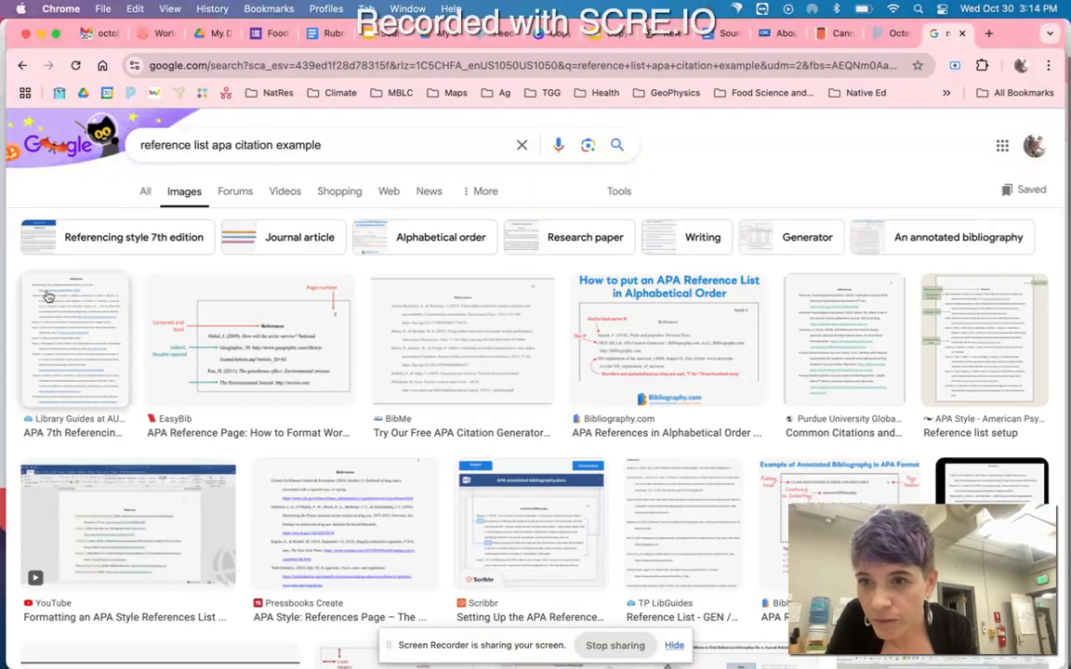
pyautogui.click(49, 296)
pyautogui.rightClick(818, 392)
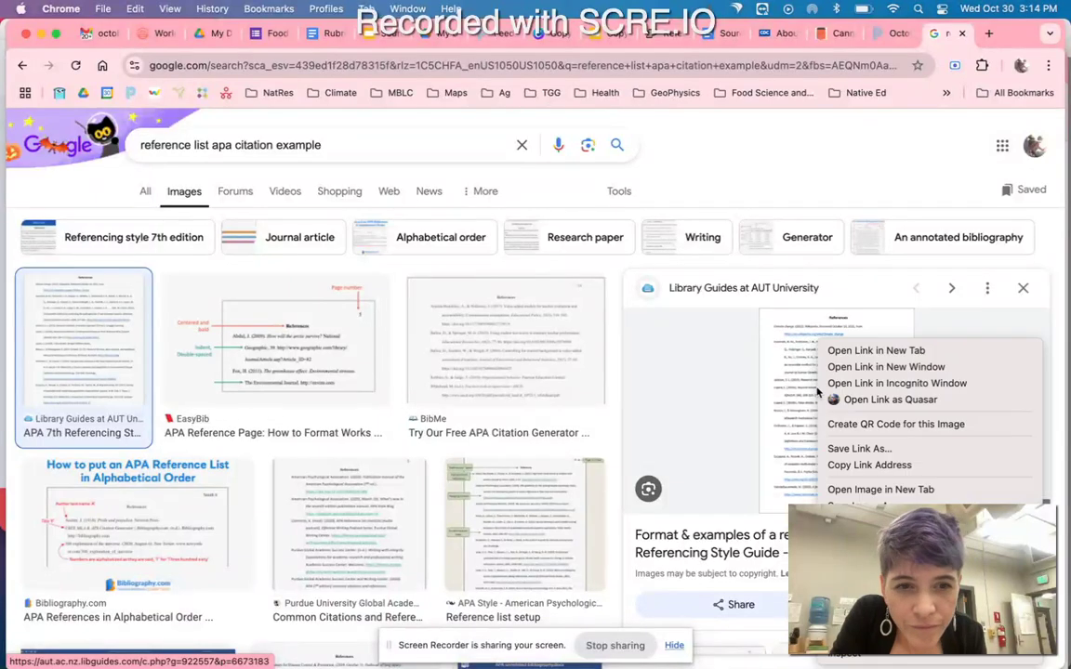
pyautogui.click(860, 490)
pyautogui.click(938, 33)
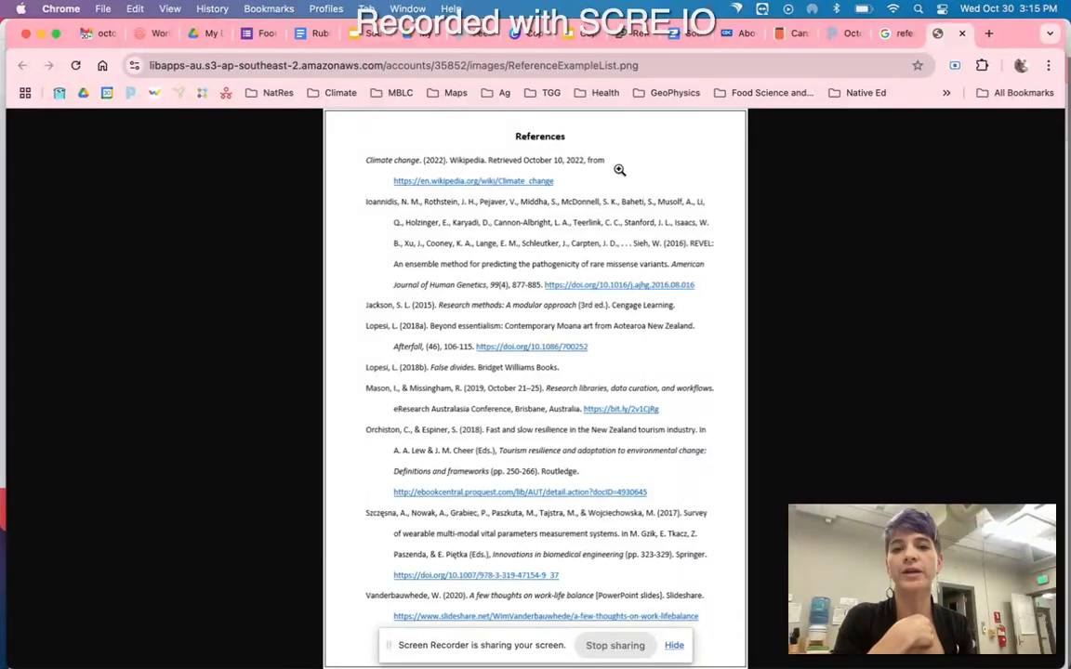
# Step: Return to the Purdue OWL guide and open Reference List: Electronic Sources at the Webpage or Piece of Online Content section
pyautogui.click(636, 37)
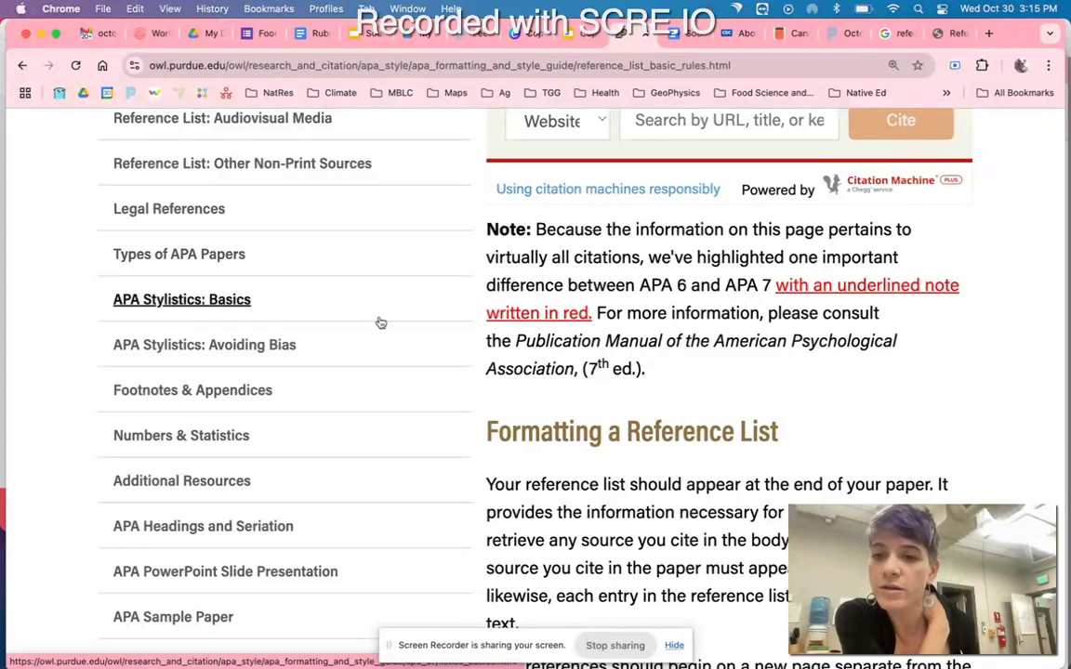
pyautogui.scroll(1, 282, 263)
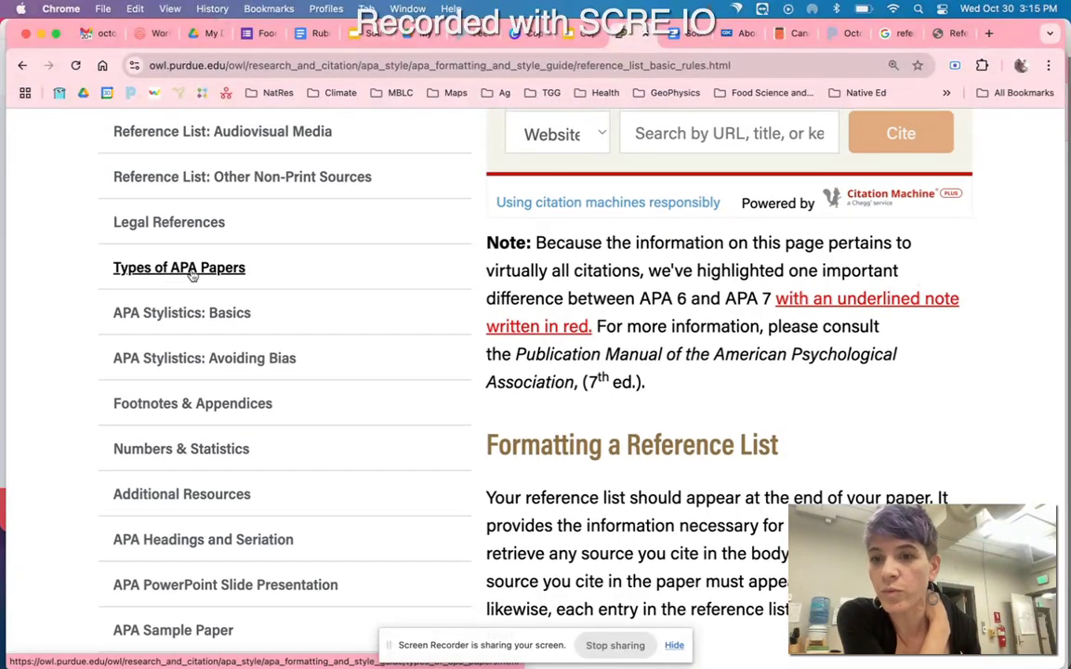
pyautogui.scroll(5, 354, 342)
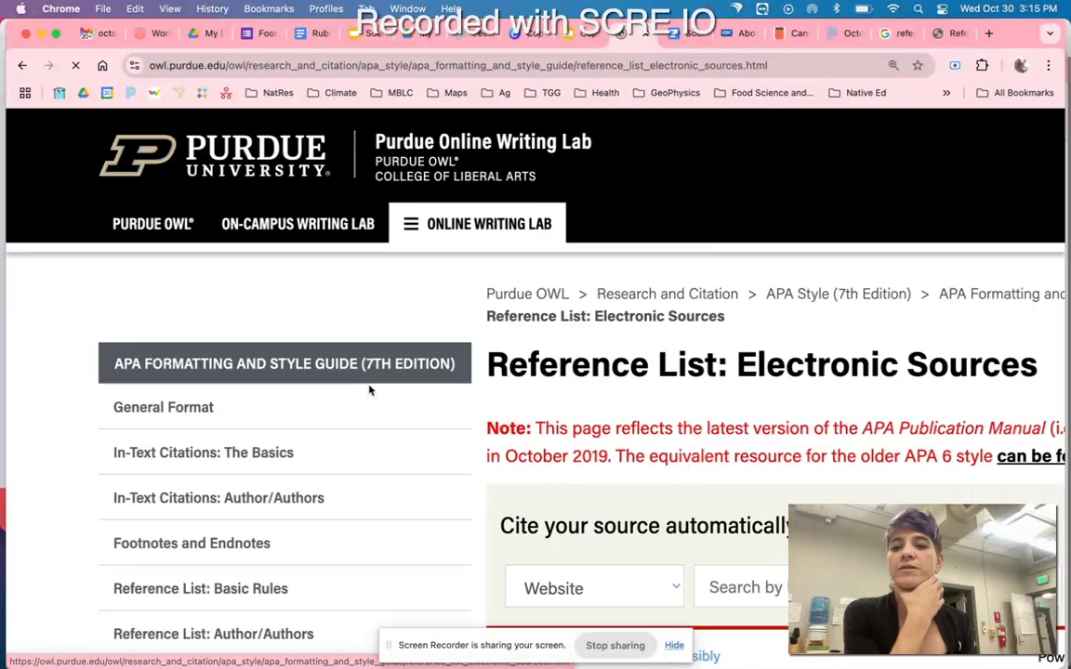
pyautogui.scroll(-4, 729, 447)
pyautogui.scroll(-7, 732, 458)
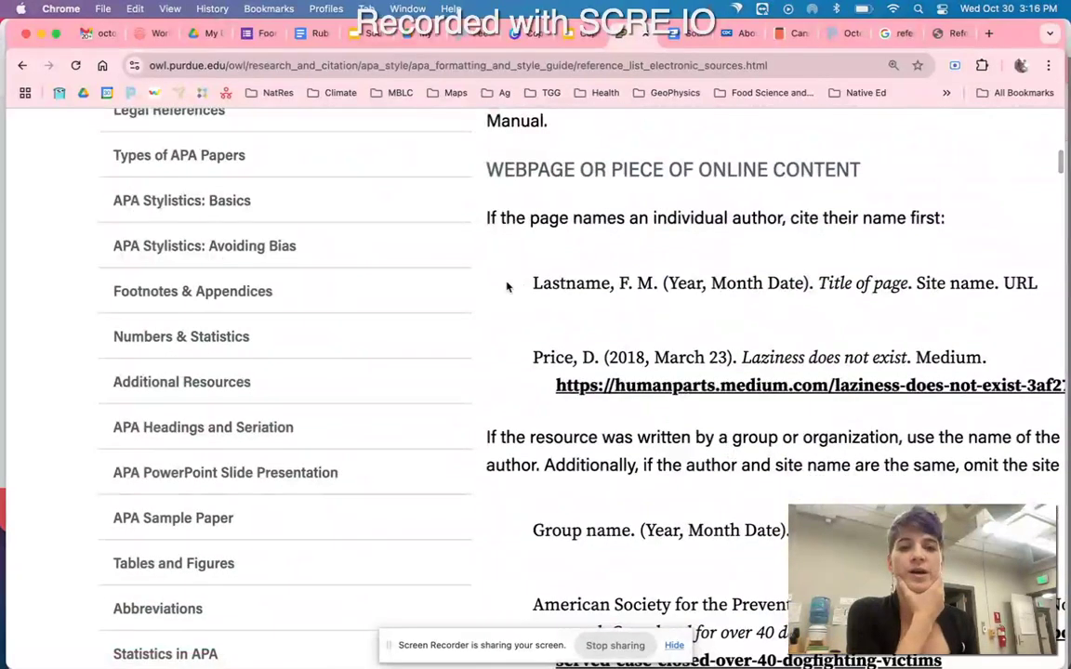
# Step: Highlight the author, date and page title in the individual-author webpage citation template and in the example below it
pyautogui.moveTo(526, 288); pyautogui.dragTo(811, 290)
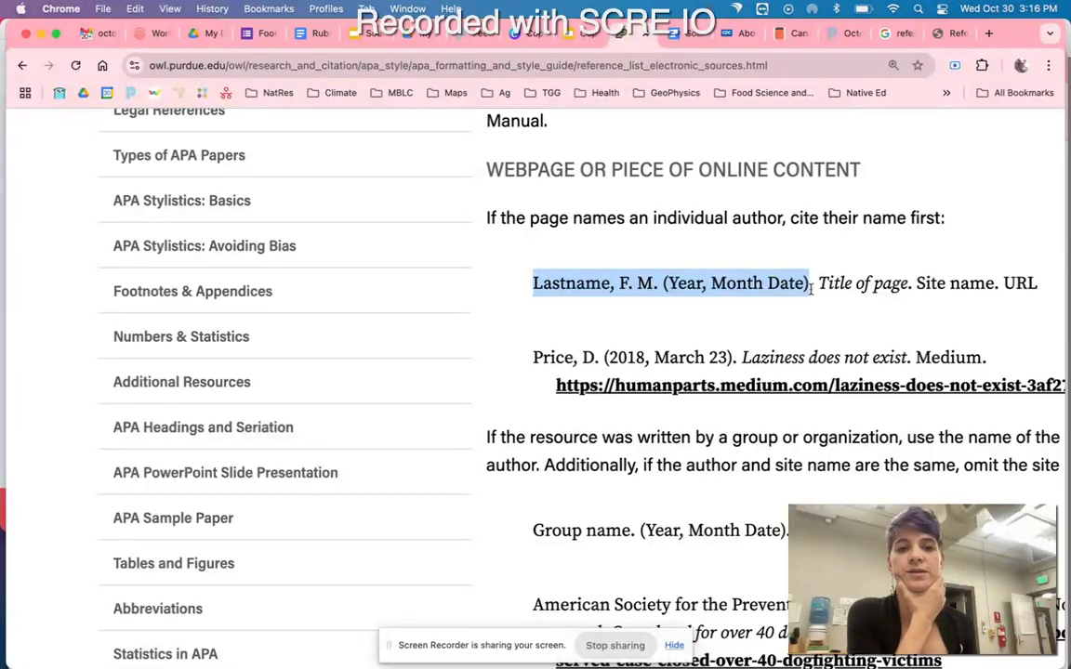
pyautogui.moveTo(811, 289); pyautogui.dragTo(907, 284)
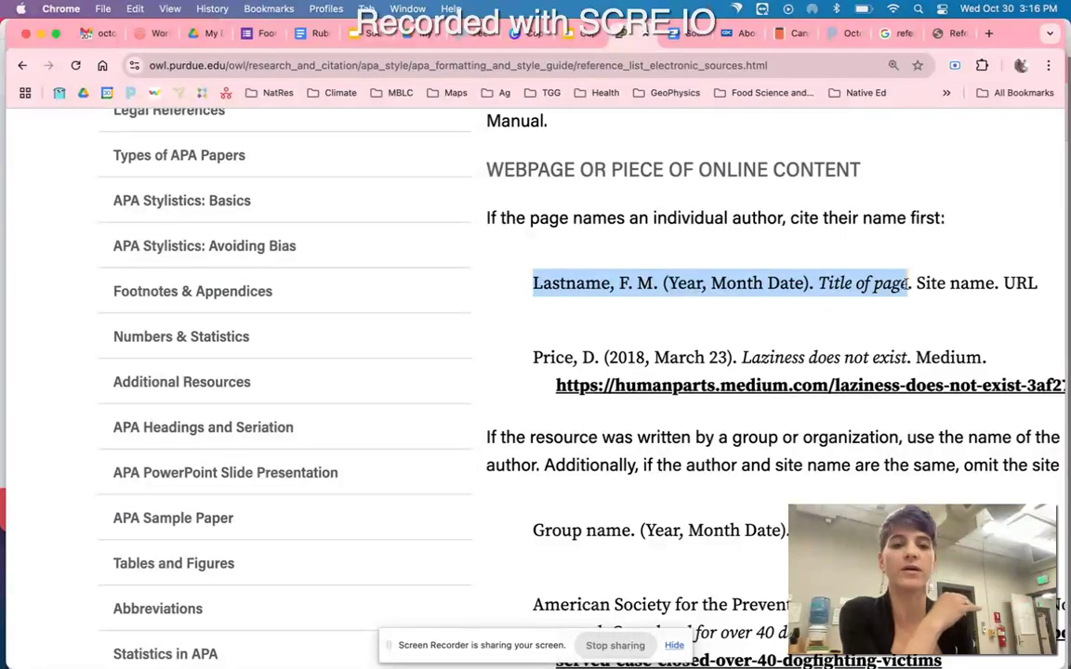
pyautogui.moveTo(533, 362); pyautogui.dragTo(908, 357)
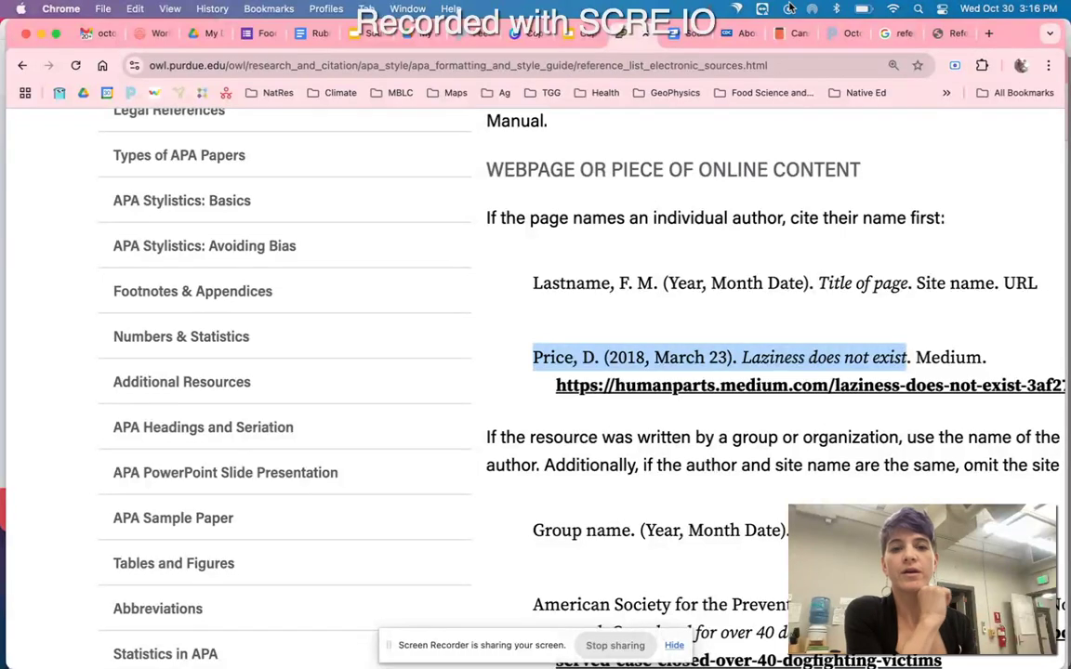
# Step: Copy the URL of the CDC About Botulism page and highlight the page's title and publication date
pyautogui.click(744, 34)
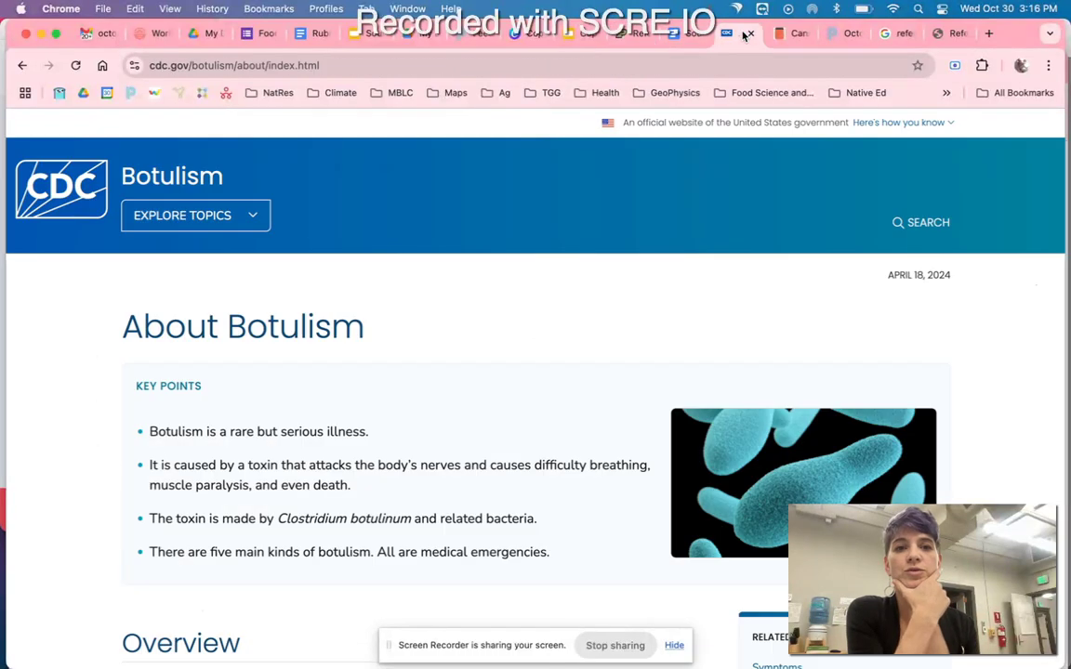
pyautogui.click(610, 65)
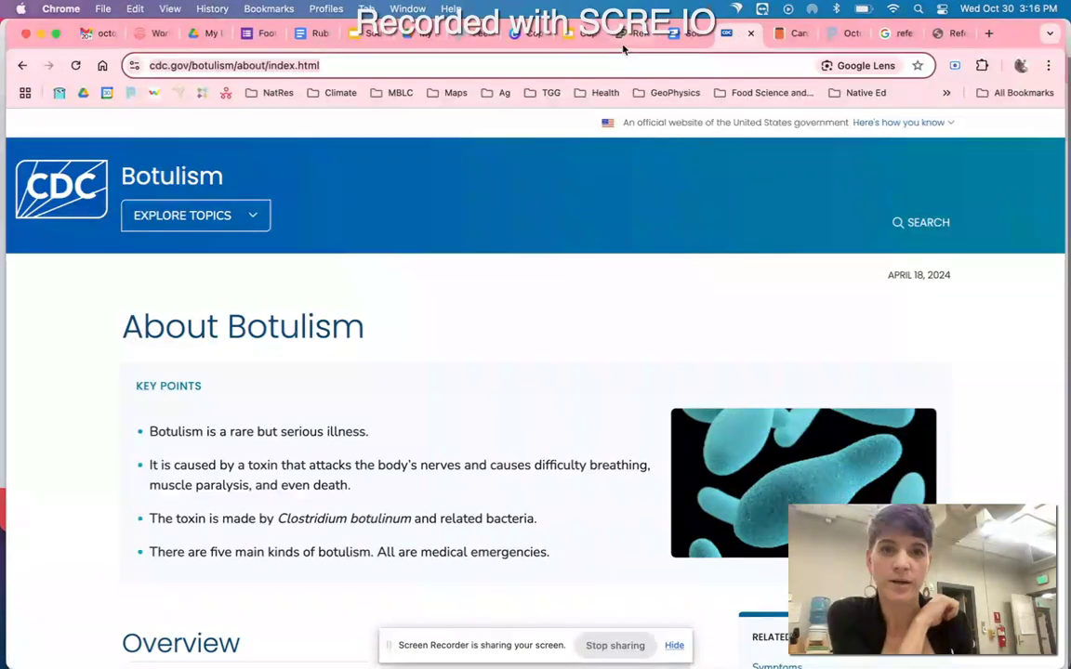
pyautogui.scroll(-1, 848, 370)
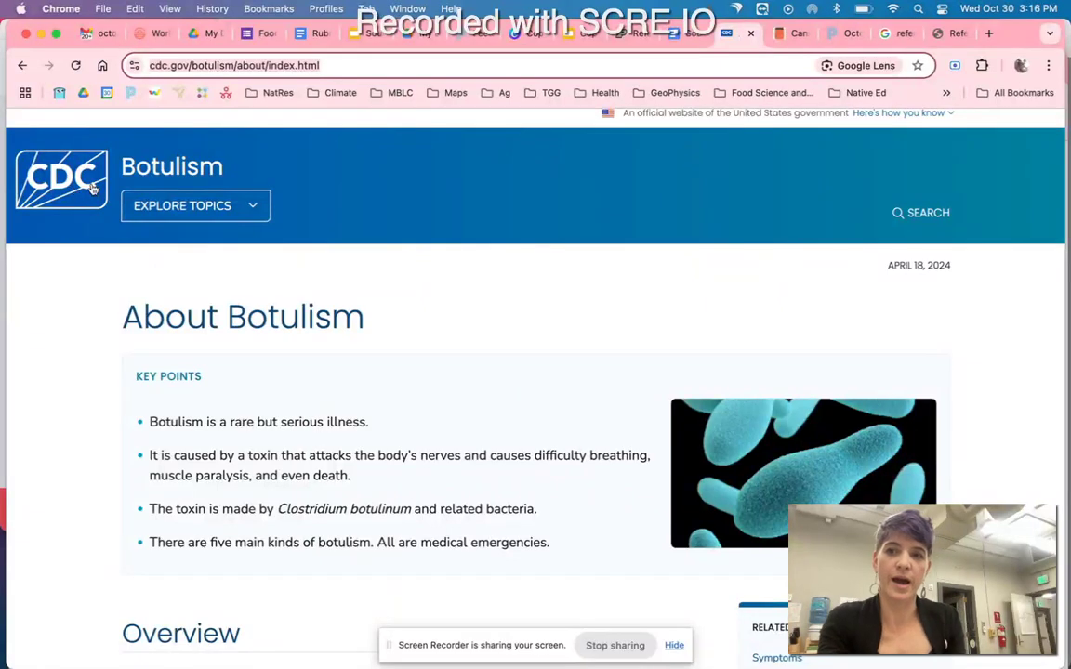
pyautogui.scroll(-1, 435, 269)
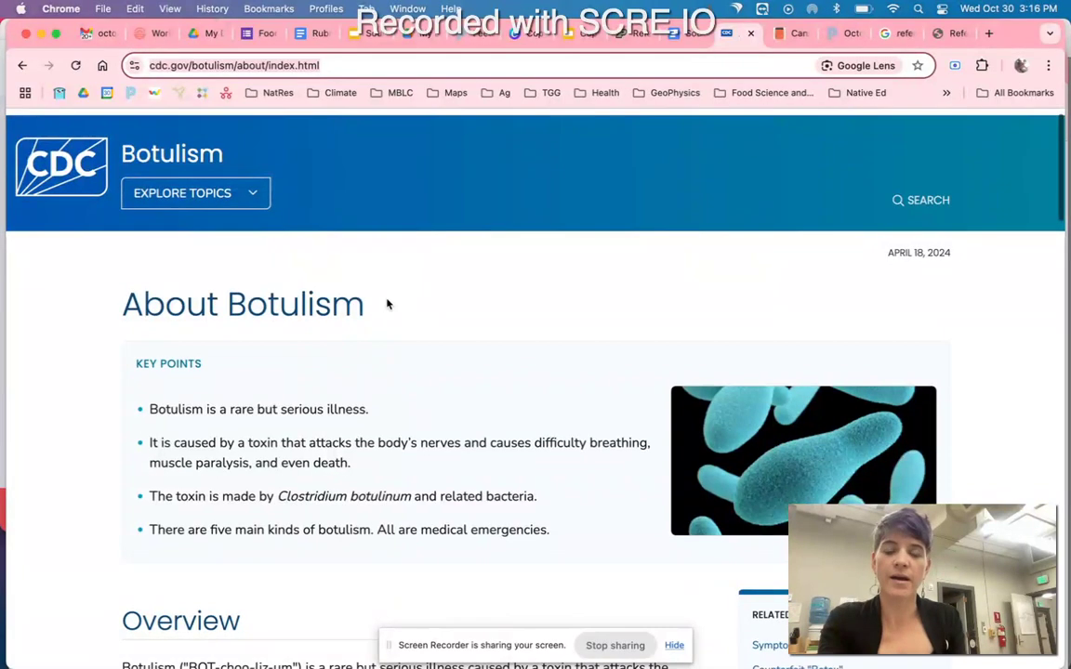
pyautogui.moveTo(388, 304); pyautogui.dragTo(130, 302)
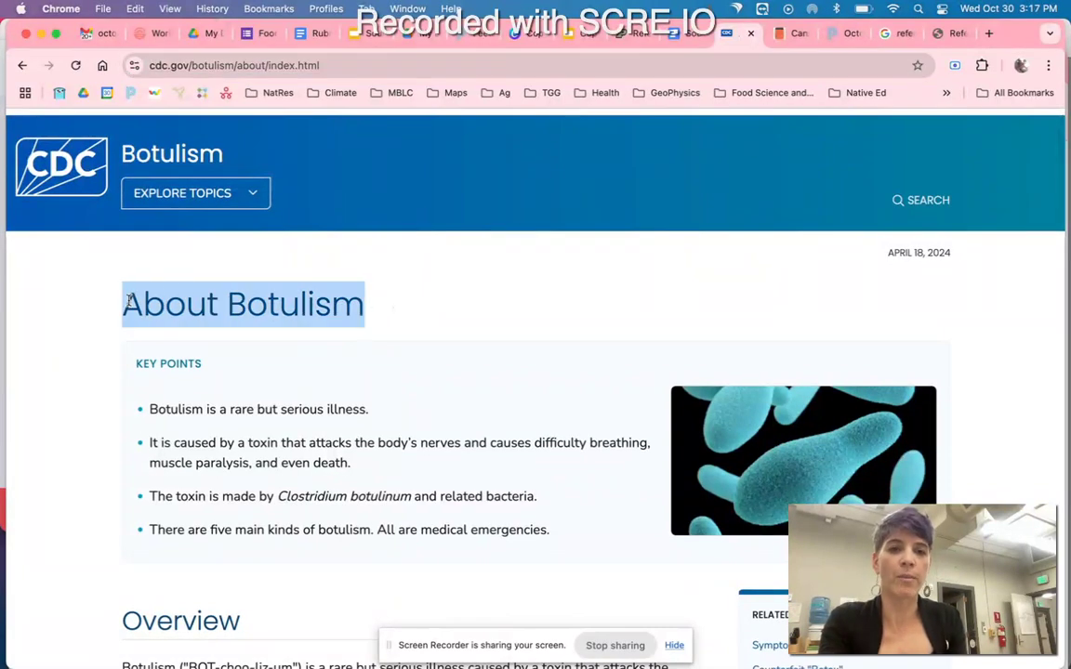
pyautogui.moveTo(883, 252); pyautogui.dragTo(970, 252)
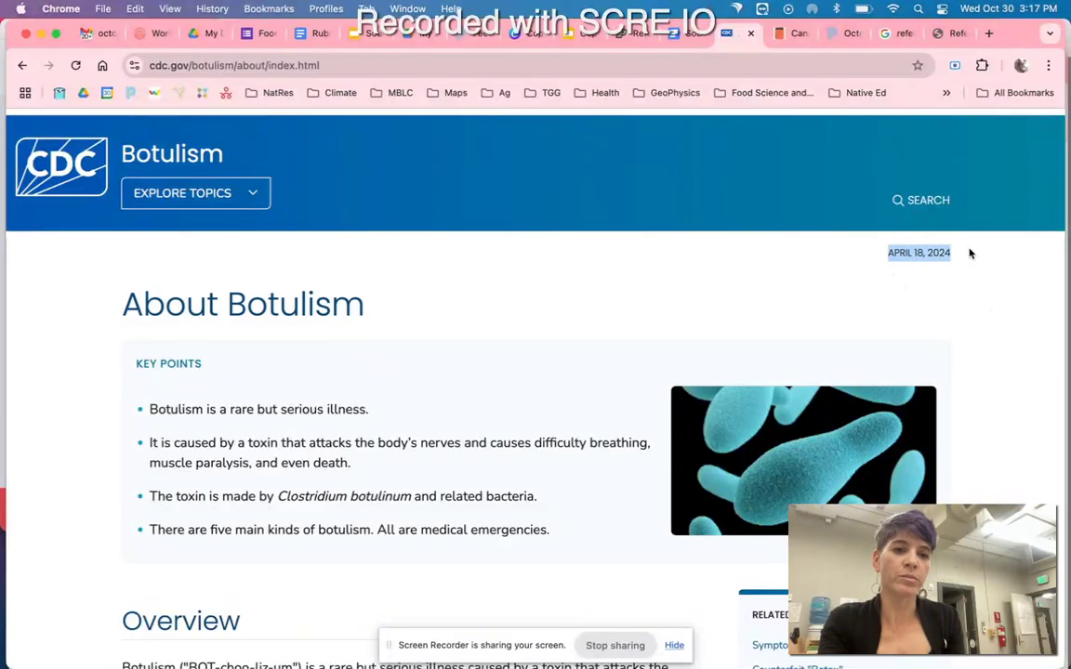
# Step: Look through the whole CDC About Botulism page for a named author and highlight the page title again
pyautogui.scroll(-2, 941, 359)
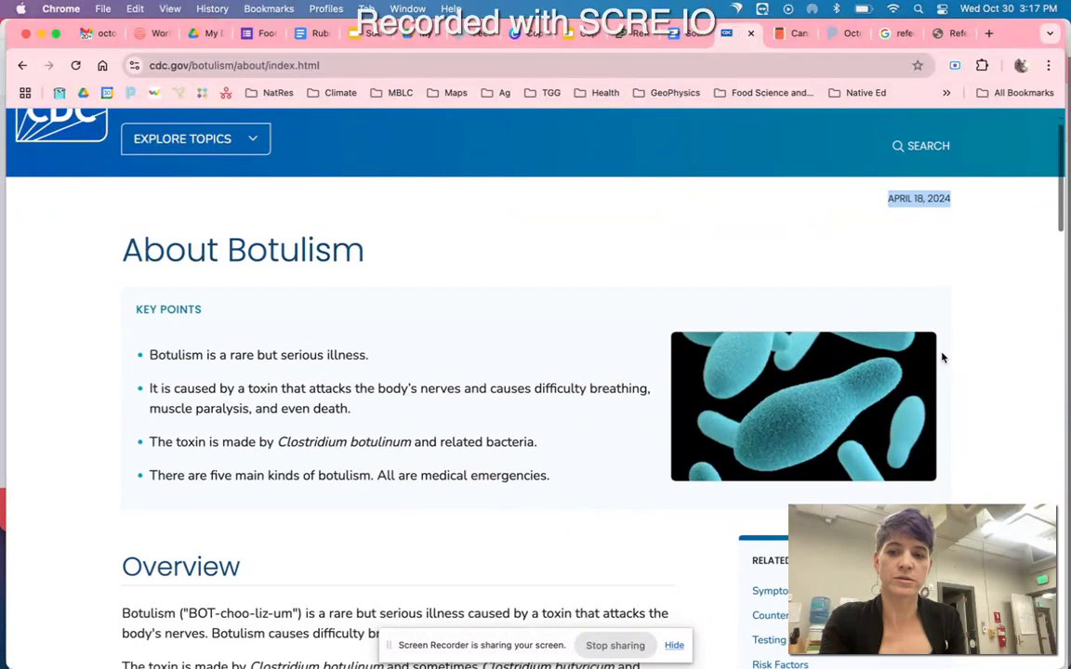
pyautogui.scroll(-8, 942, 359)
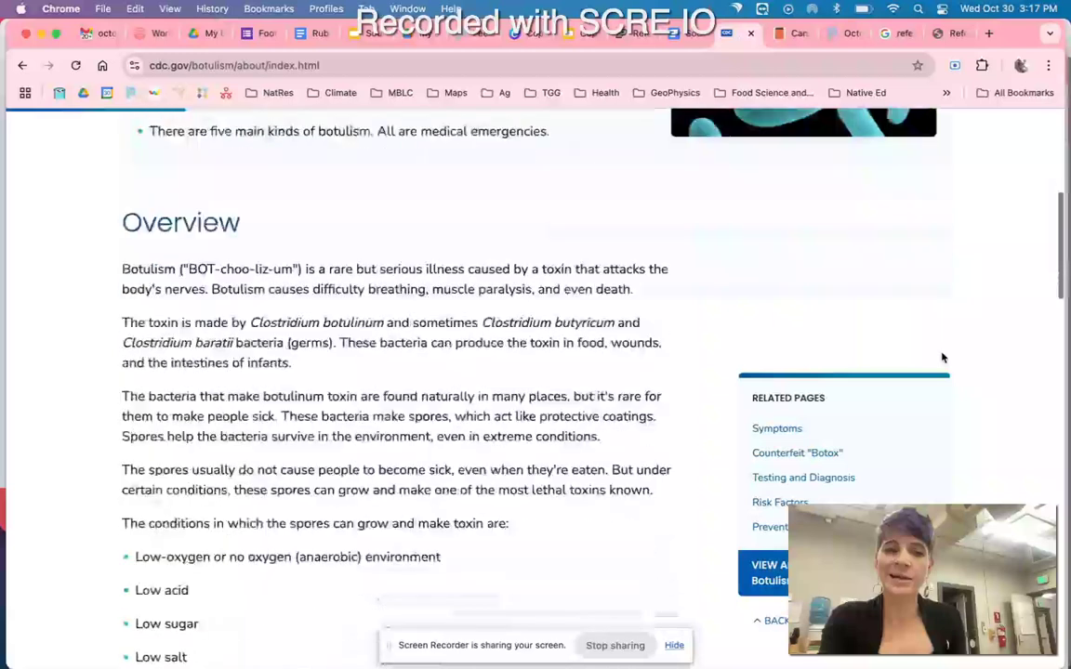
pyautogui.scroll(-20, 942, 358)
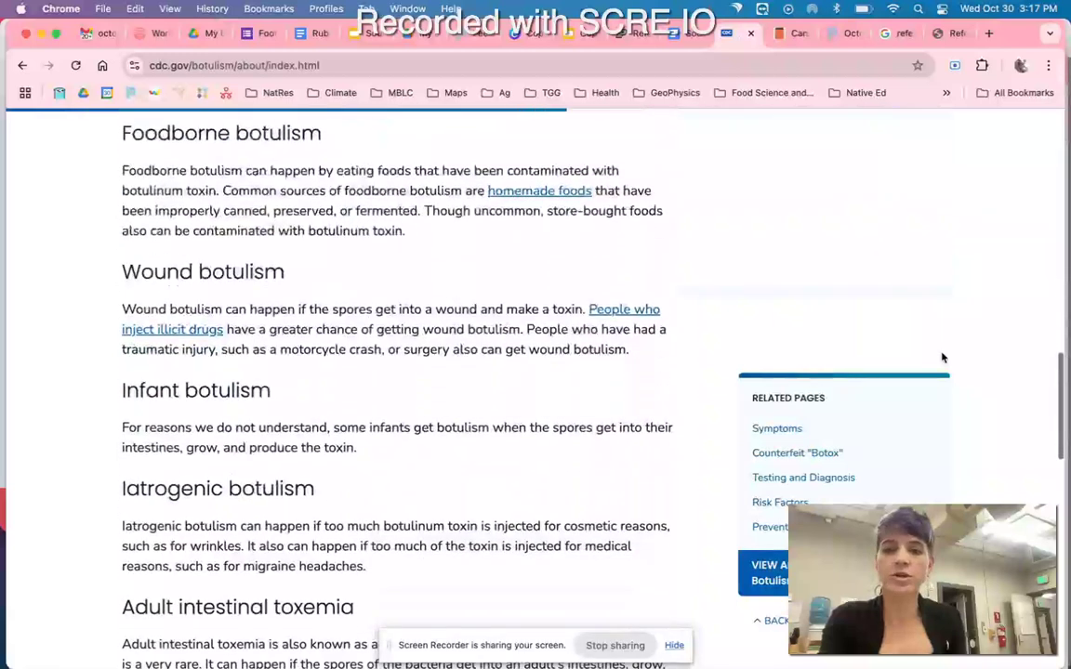
pyautogui.scroll(-8, 941, 359)
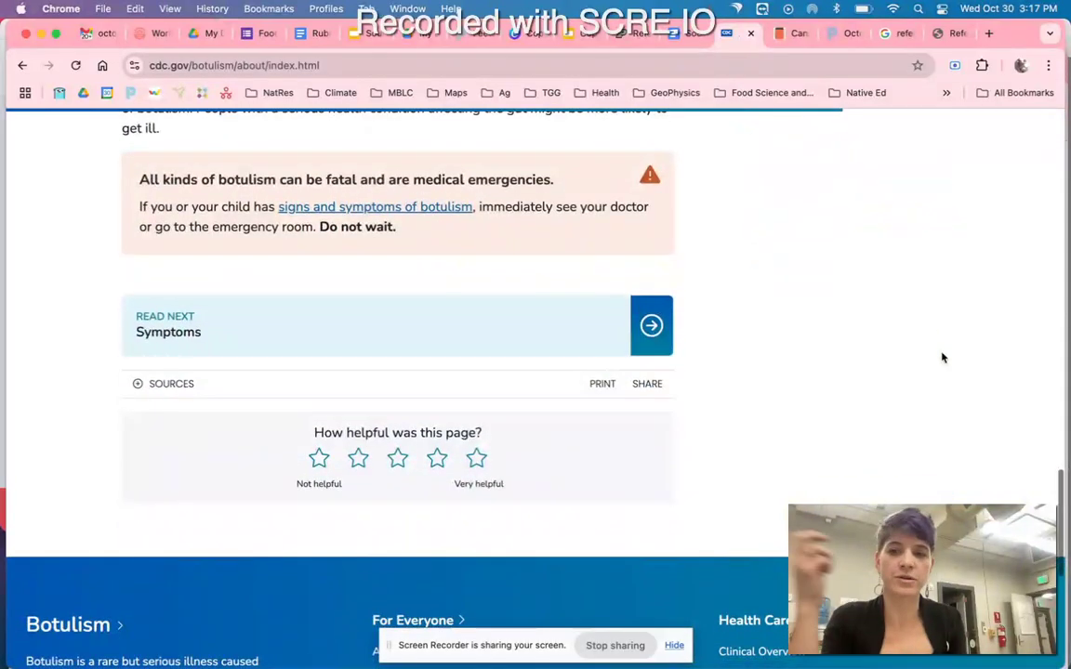
pyautogui.scroll(1, 942, 359)
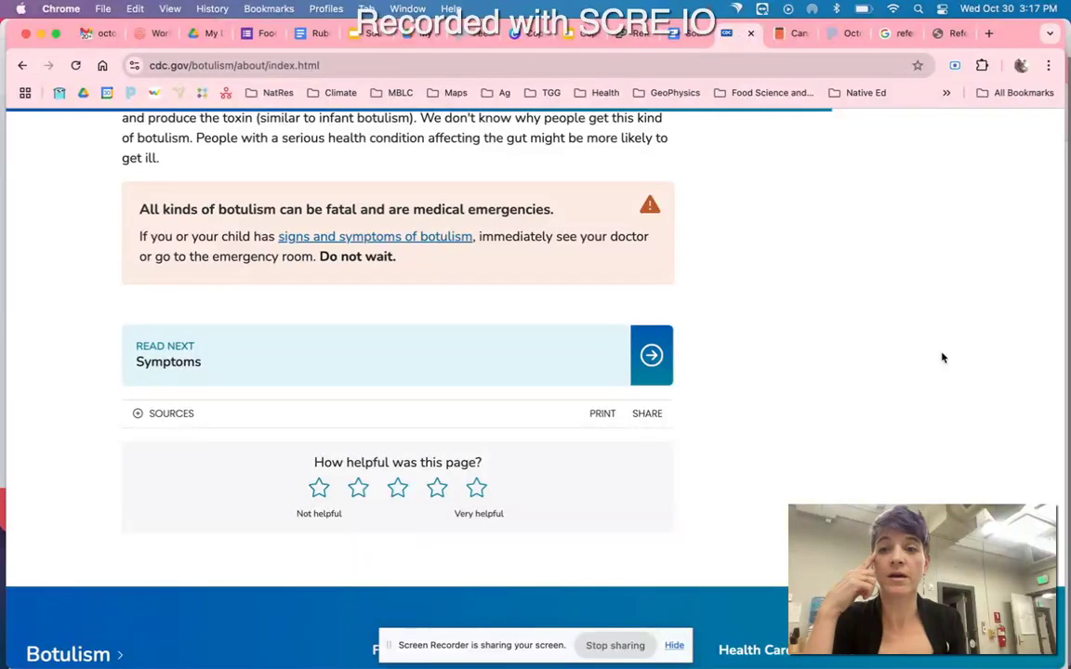
pyautogui.scroll(-8, 905, 359)
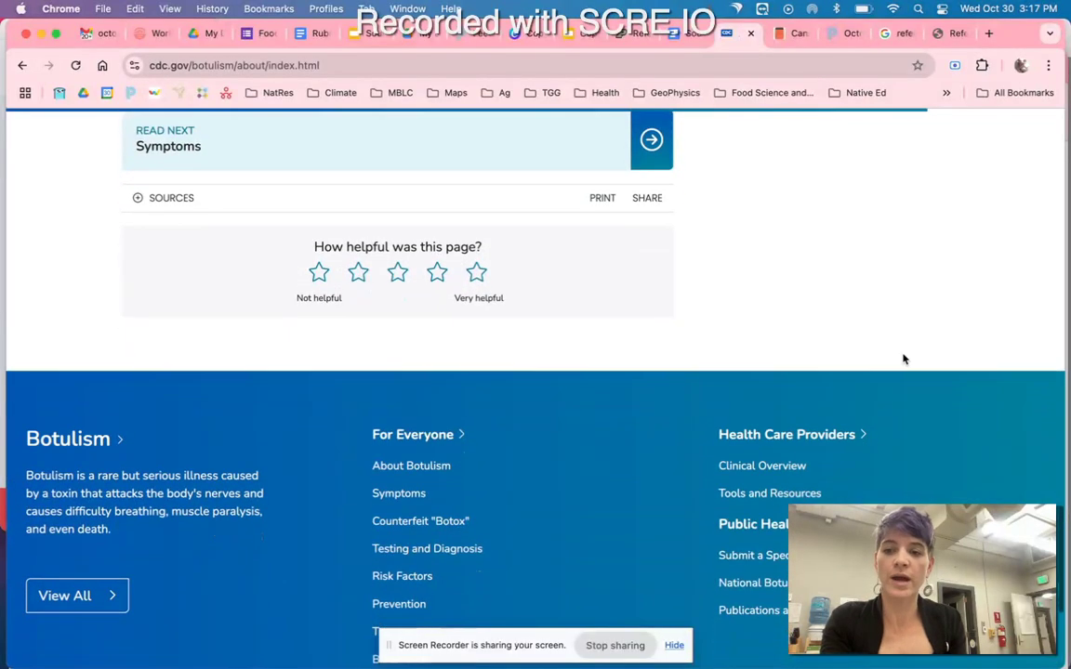
pyautogui.scroll(20, 902, 359)
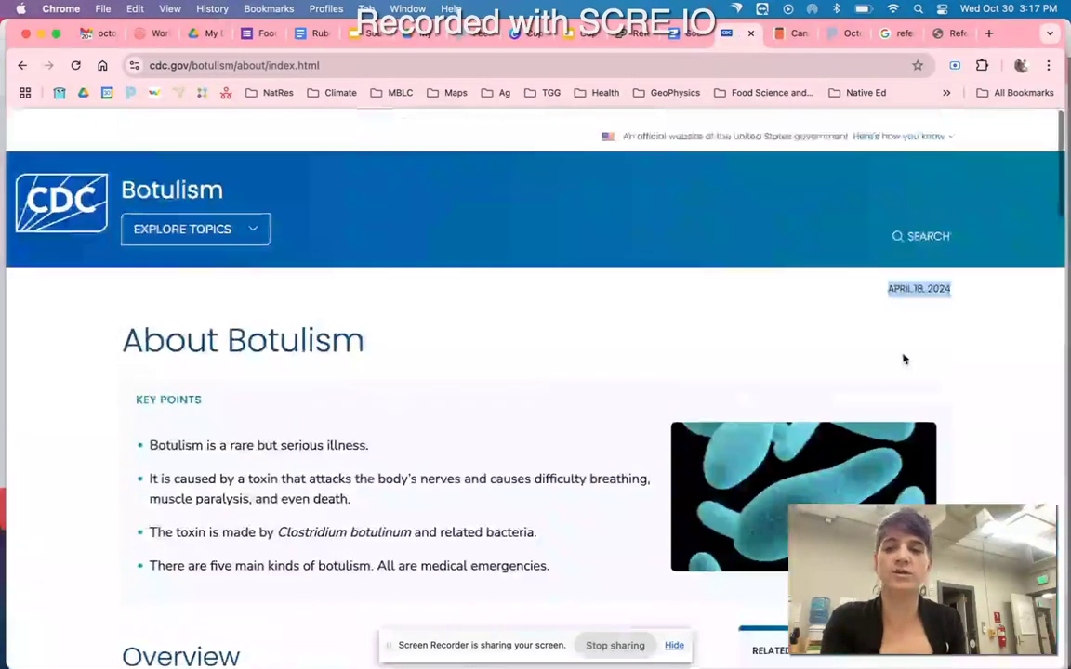
pyautogui.moveTo(124, 321); pyautogui.dragTo(402, 326)
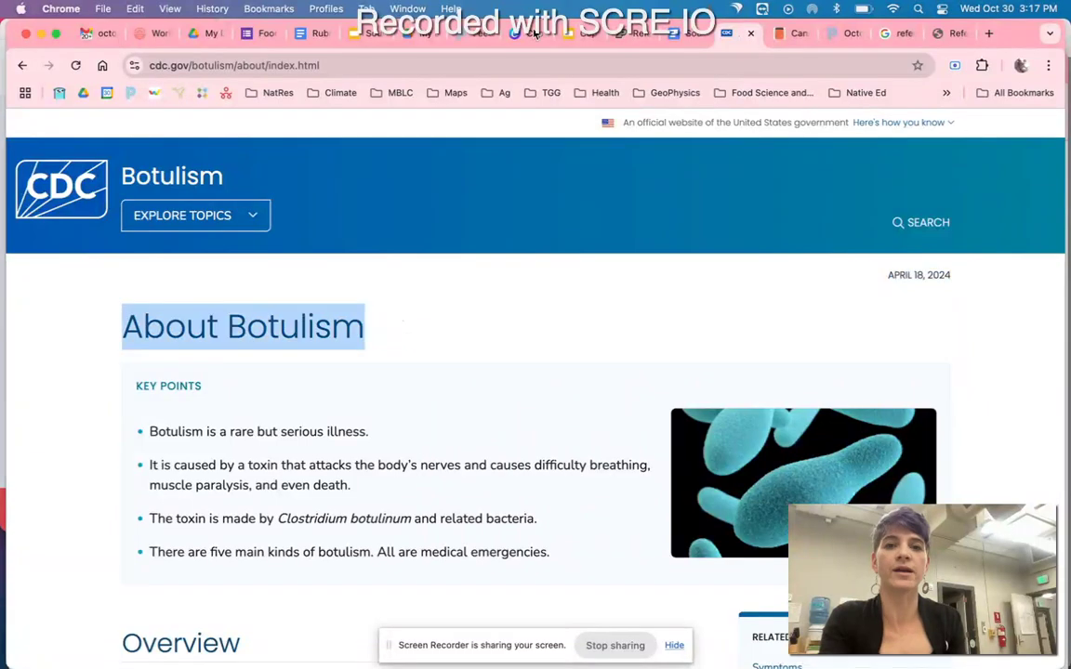
# Step: Switch to the Sources for Recipe Page document and set its citation format to APA (7th ed.)
pyautogui.click(678, 34)
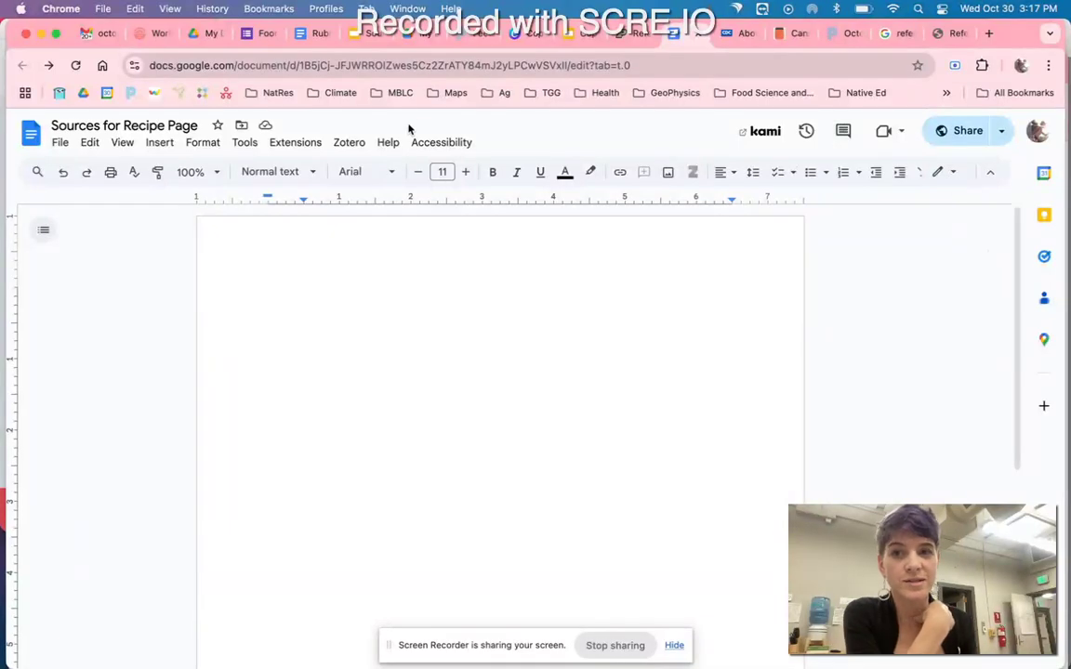
pyautogui.click(250, 144)
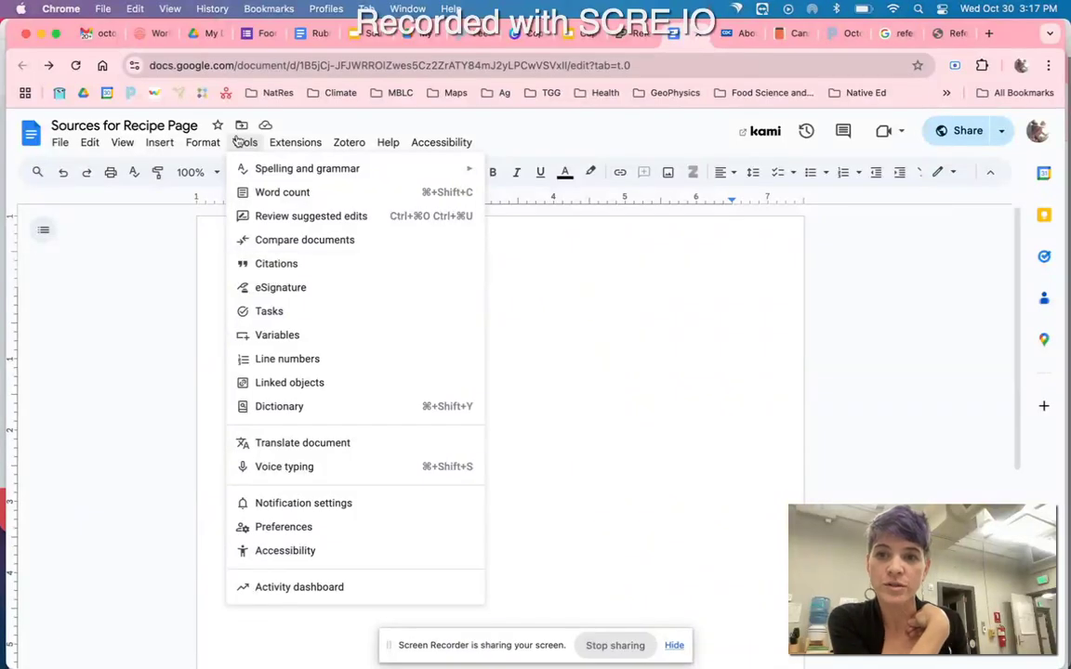
pyautogui.click(281, 263)
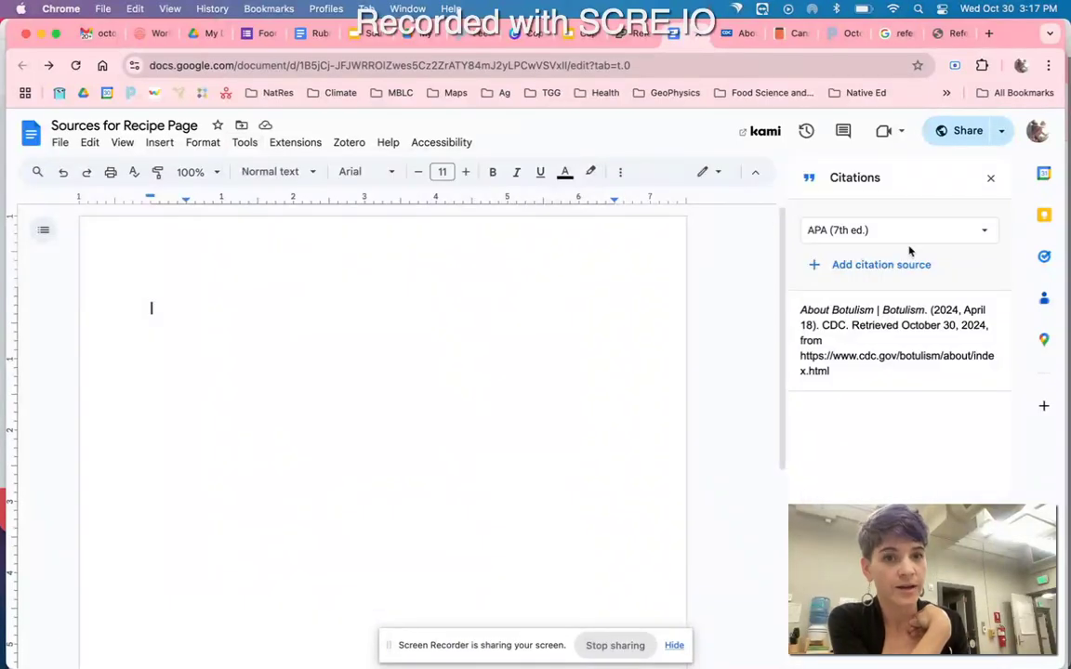
pyautogui.click(937, 235)
pyautogui.click(904, 302)
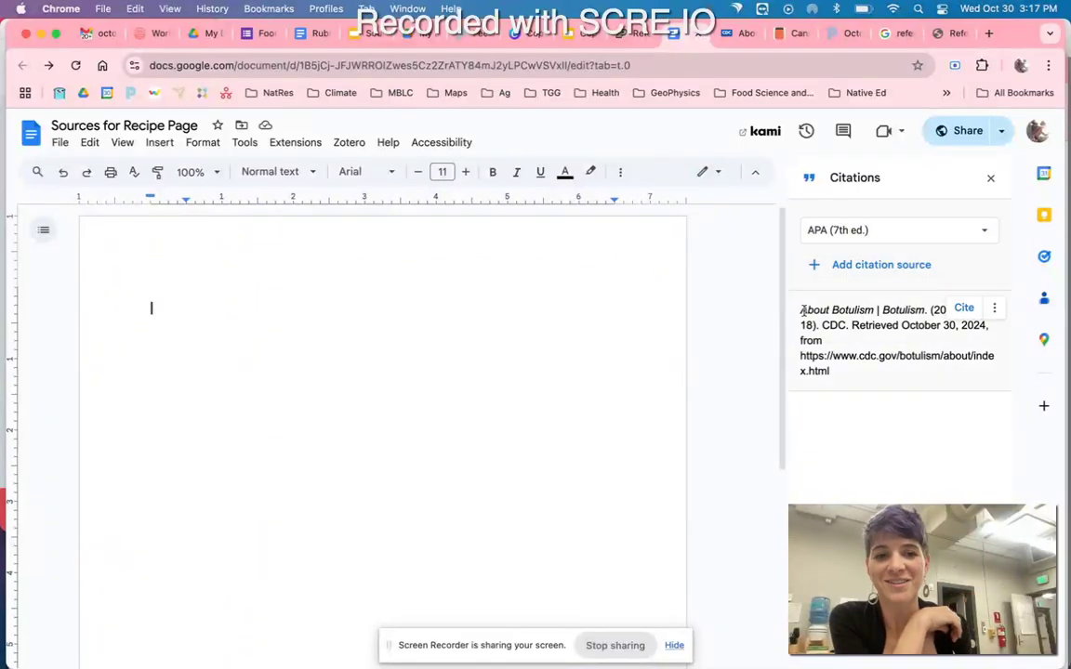
# Step: Delete the existing About Botulism entry from the document's citation sources
pyautogui.moveTo(800, 309); pyautogui.dragTo(841, 382)
pyautogui.click(997, 307)
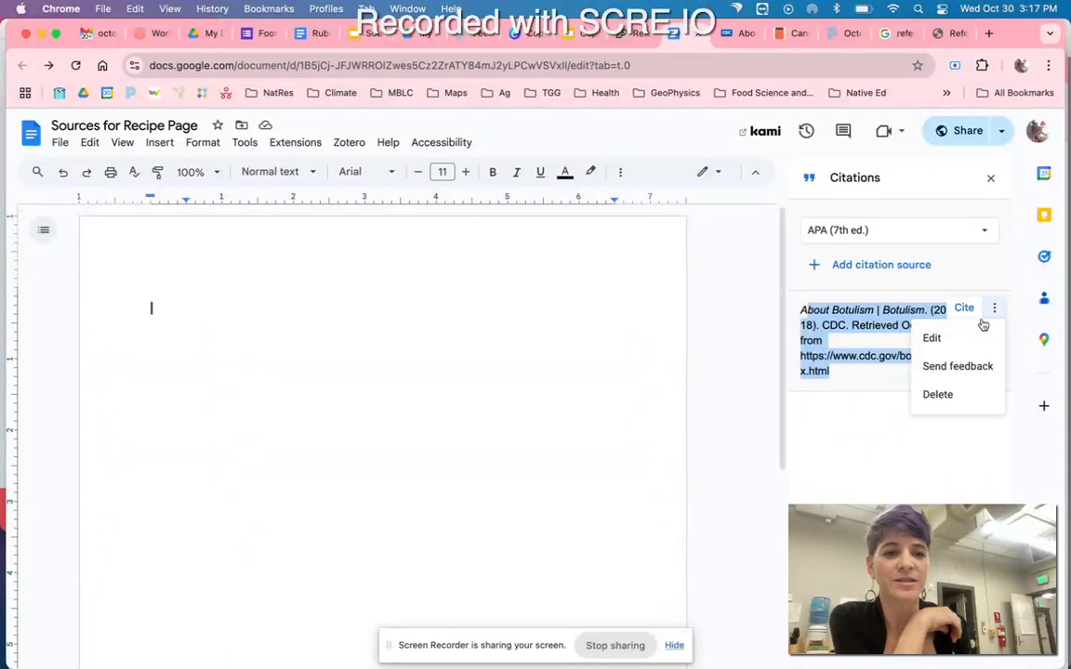
pyautogui.click(938, 401)
pyautogui.click(883, 264)
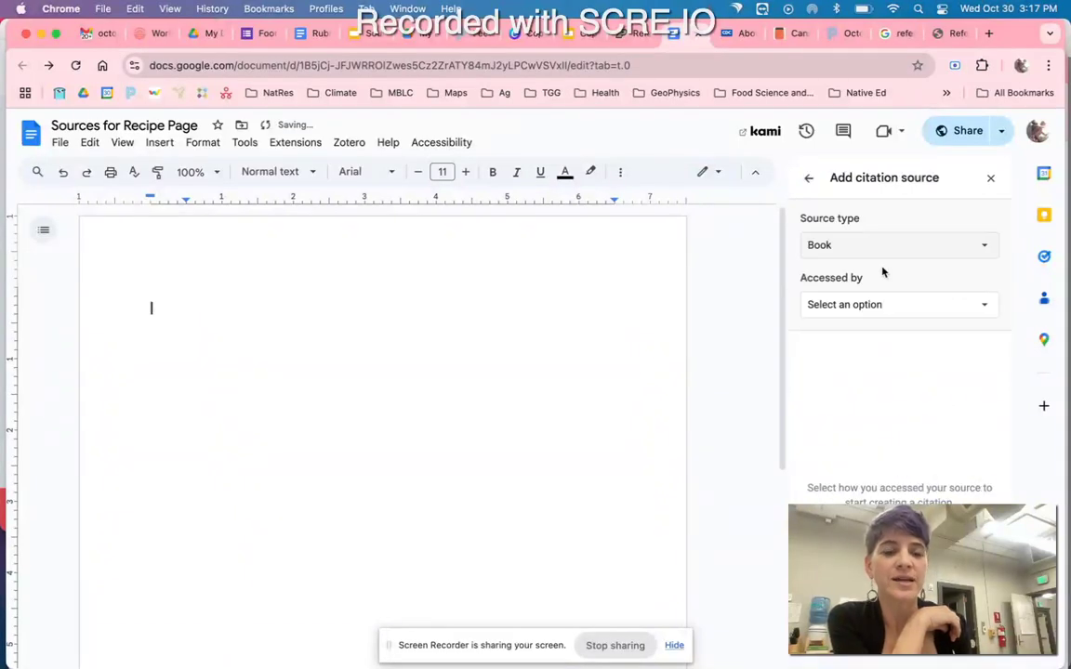
pyautogui.click(863, 249)
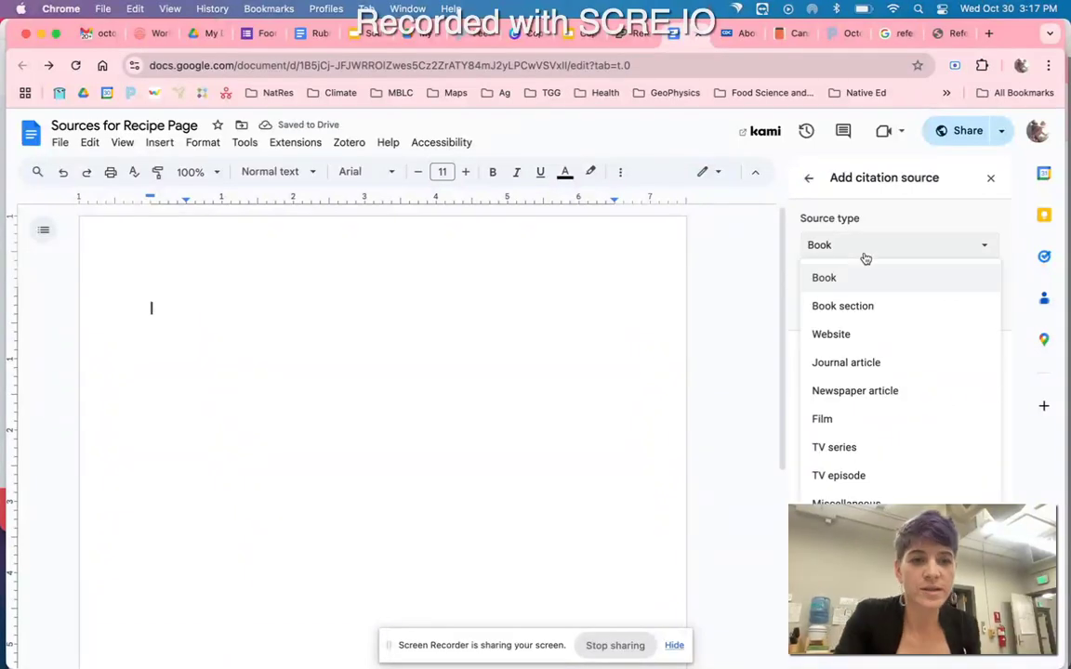
pyautogui.click(858, 337)
pyautogui.click(863, 362)
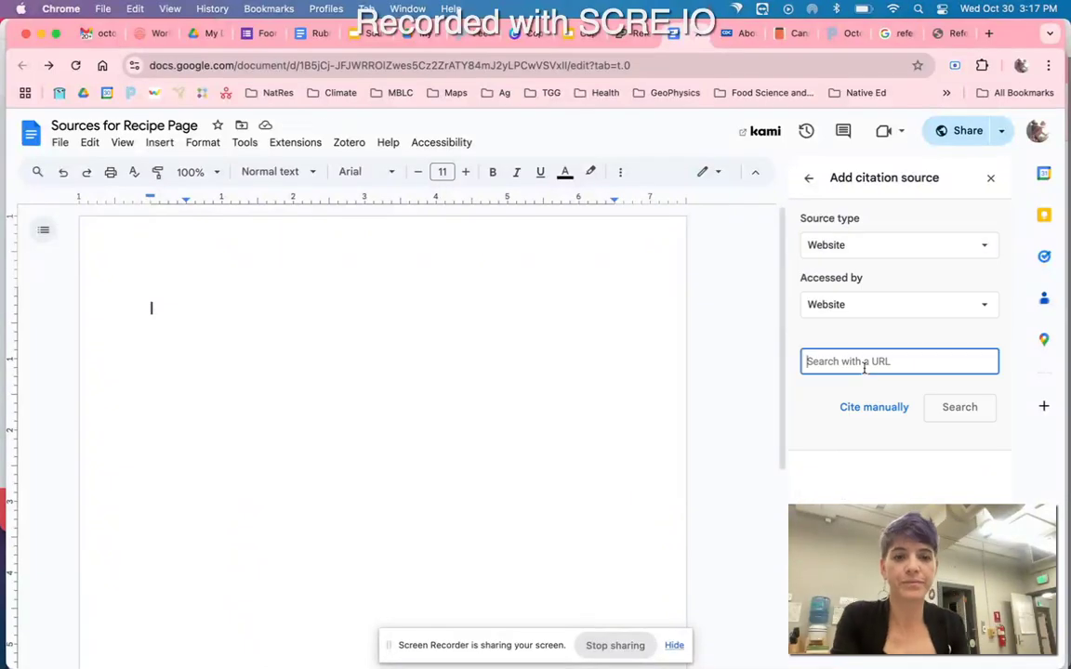
pyautogui.press('super+v')
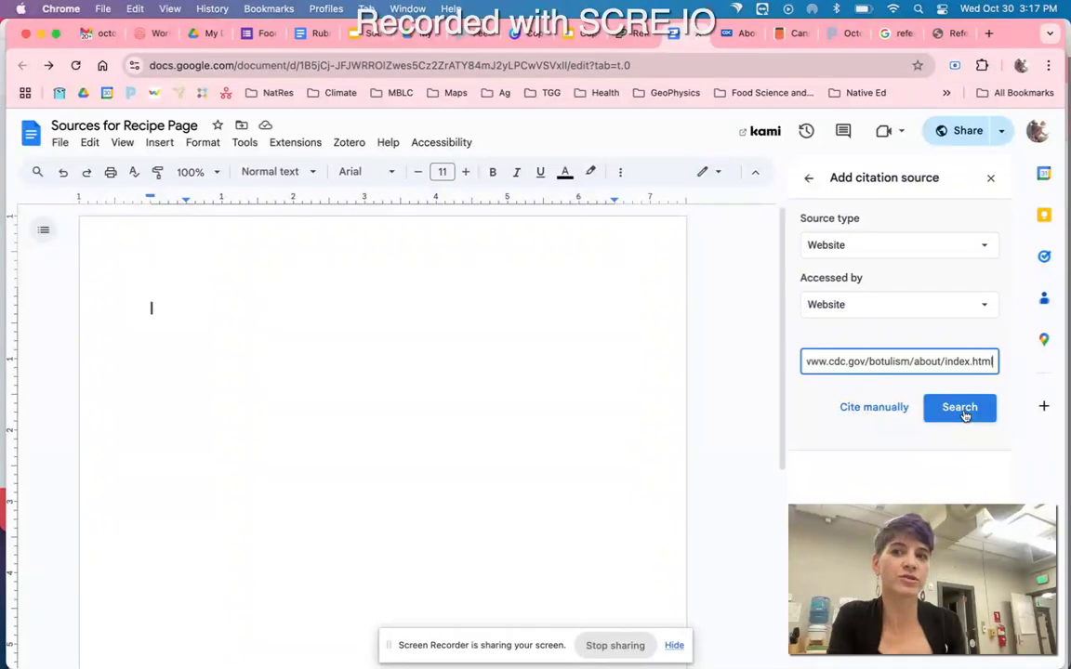
pyautogui.click(963, 415)
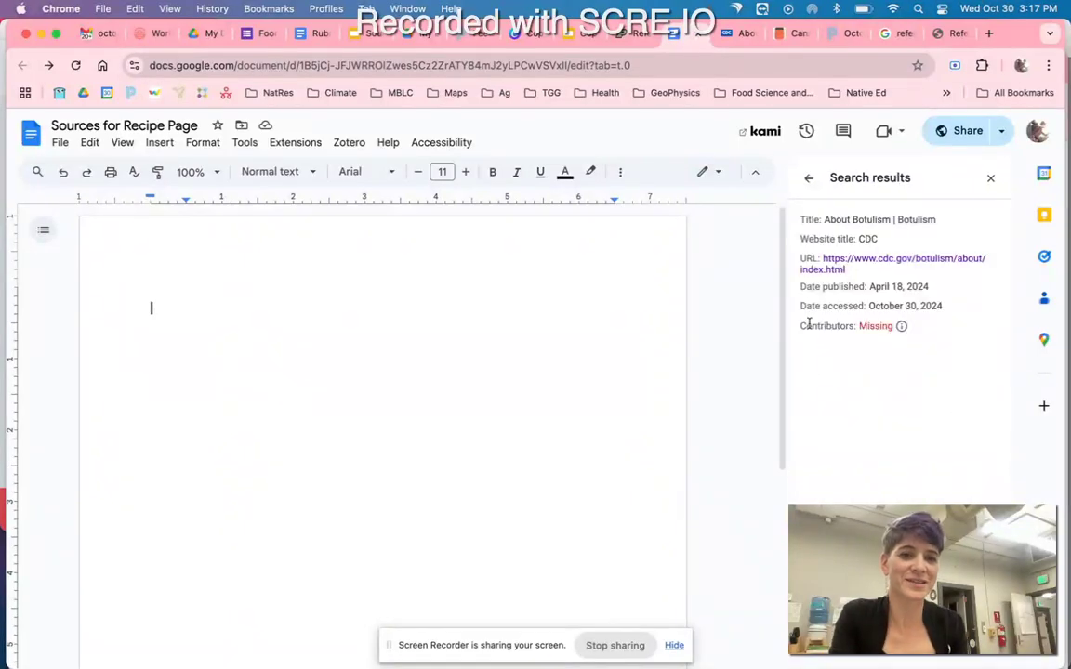
# Step: Highlight the Contributors line in the citation search results and open the Add website form for manual entry
pyautogui.moveTo(800, 324); pyautogui.dragTo(914, 327)
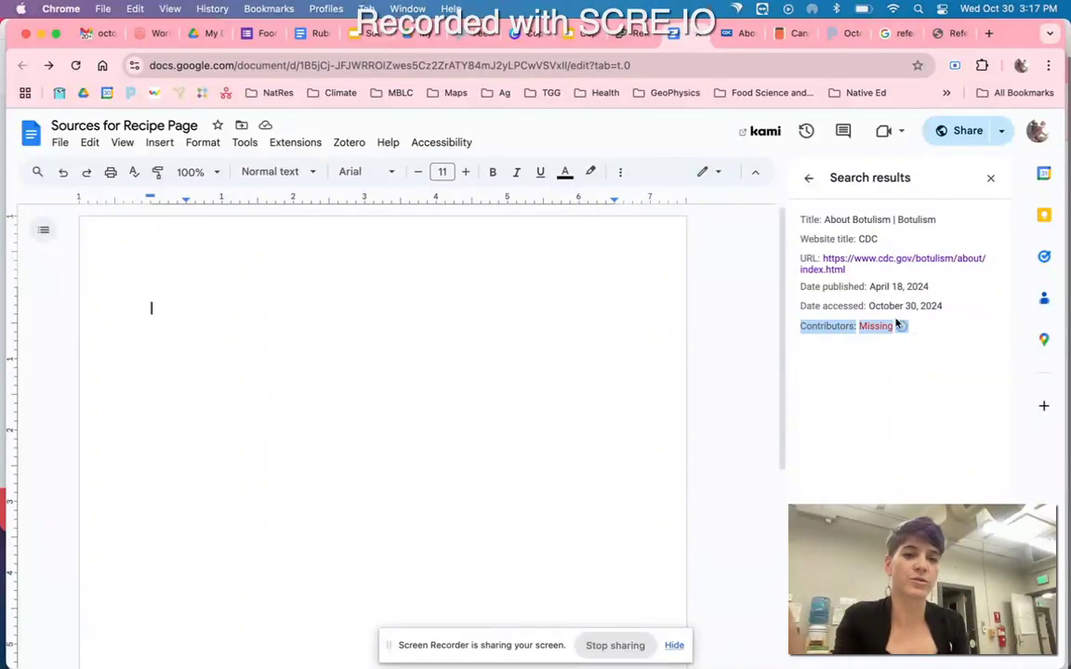
pyautogui.click(896, 327)
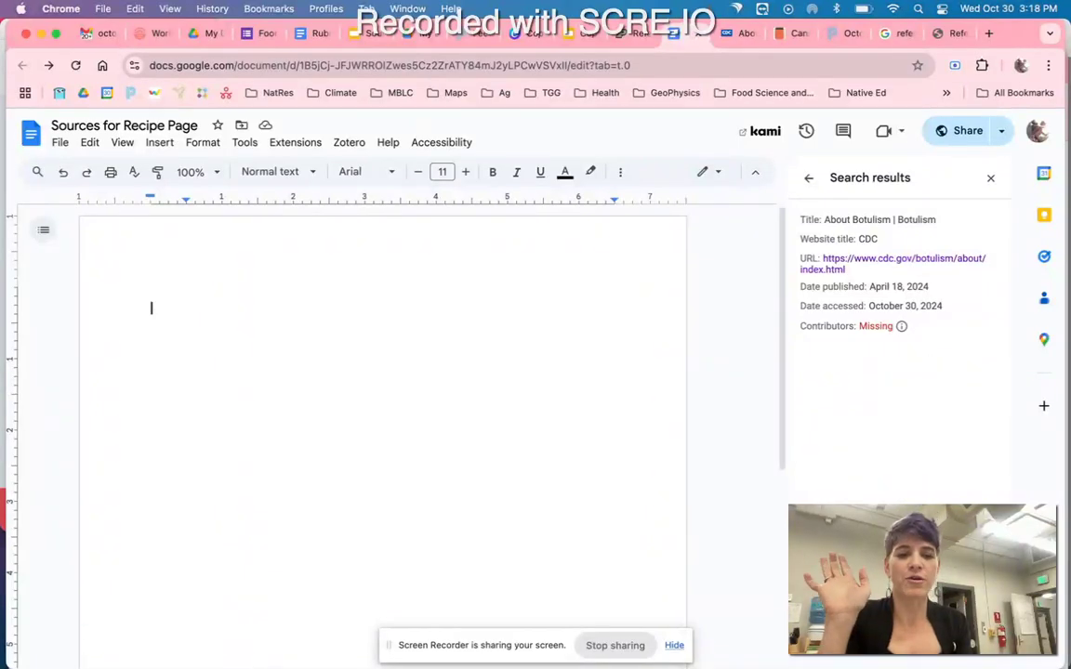
pyautogui.click(875, 325)
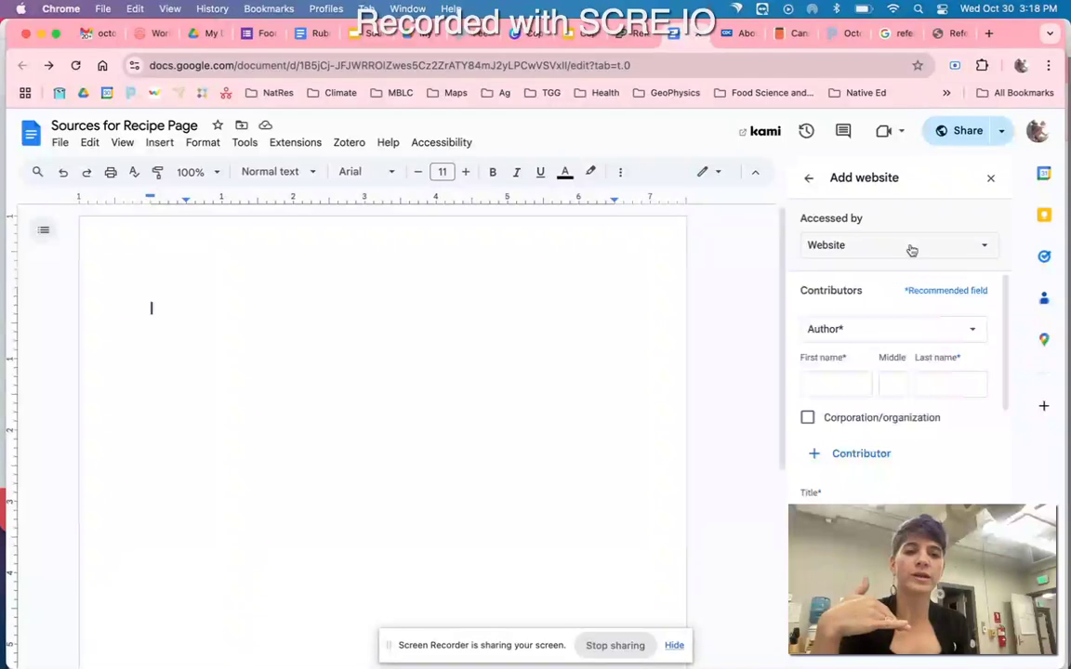
# Step: Review the contributor fields of the website citation and choose Author as the contributor type
pyautogui.scroll(-1, 911, 313)
pyautogui.scroll(1, 911, 316)
pyautogui.scroll(-1, 911, 316)
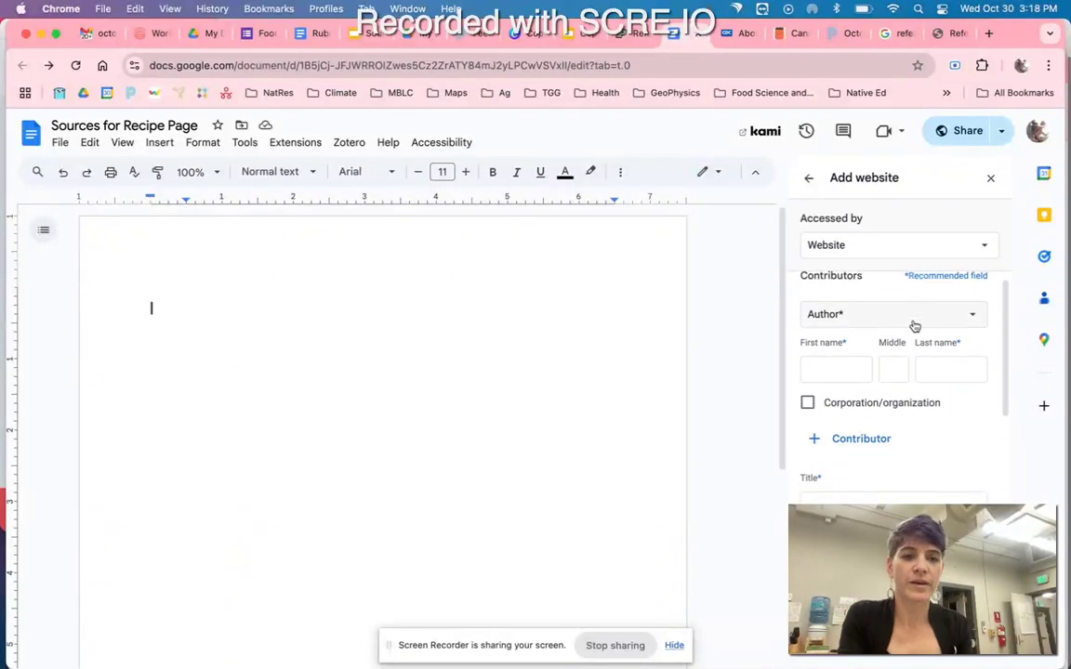
pyautogui.click(911, 322)
pyautogui.click(894, 343)
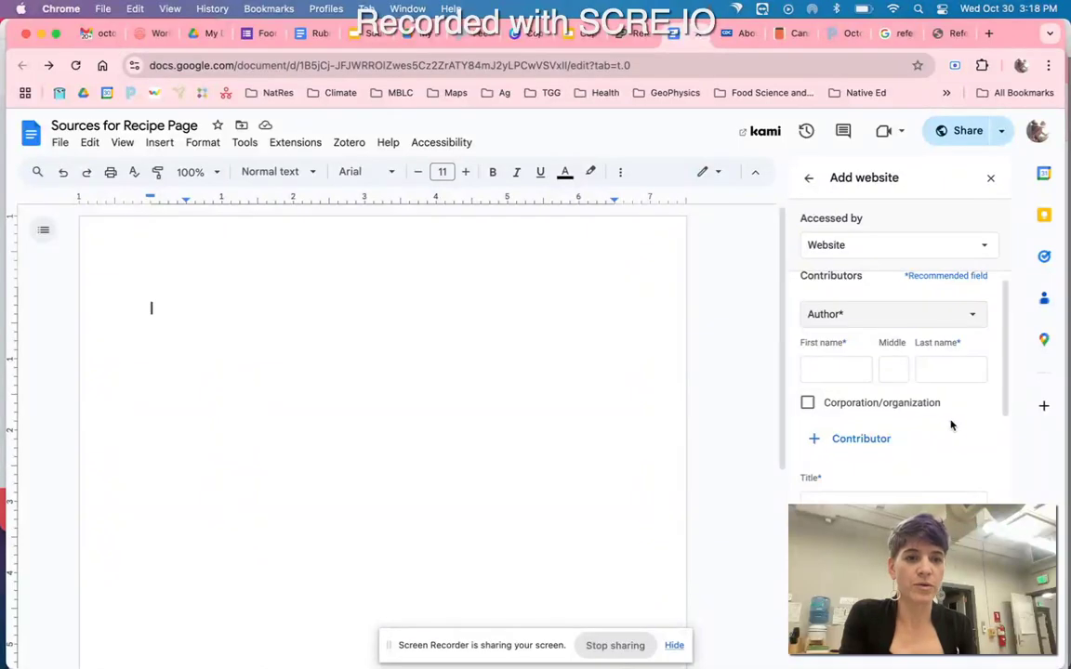
# Step: Enter "About Botulism" as the title of the website citation
pyautogui.scroll(-1, 949, 425)
pyautogui.scroll(-5, 950, 424)
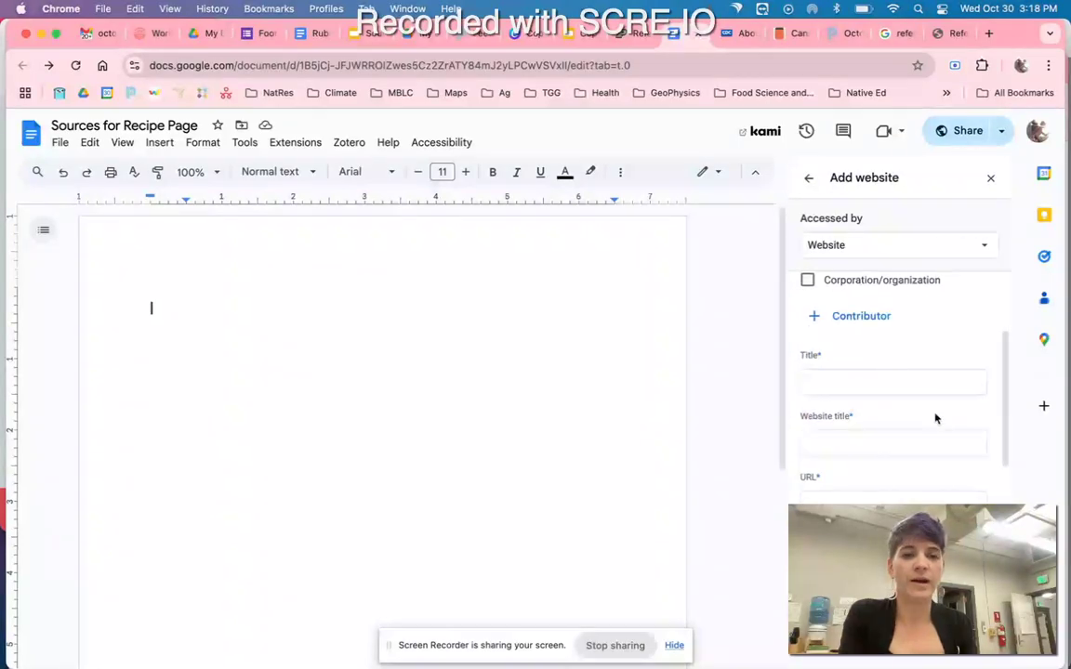
pyautogui.click(883, 374)
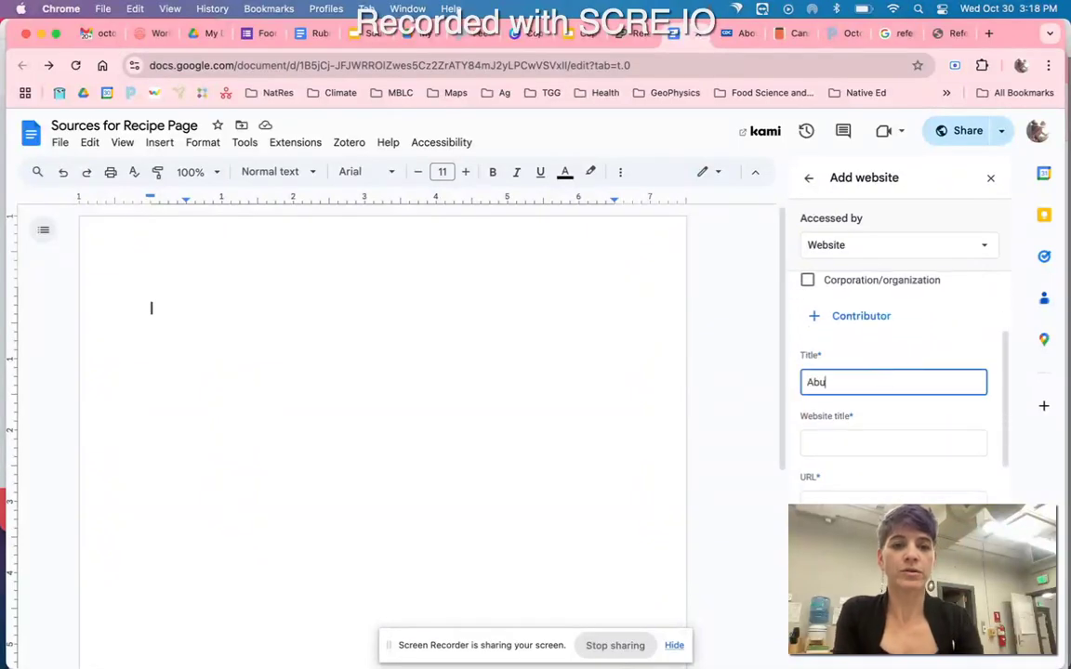
pyautogui.write('About Botulism')
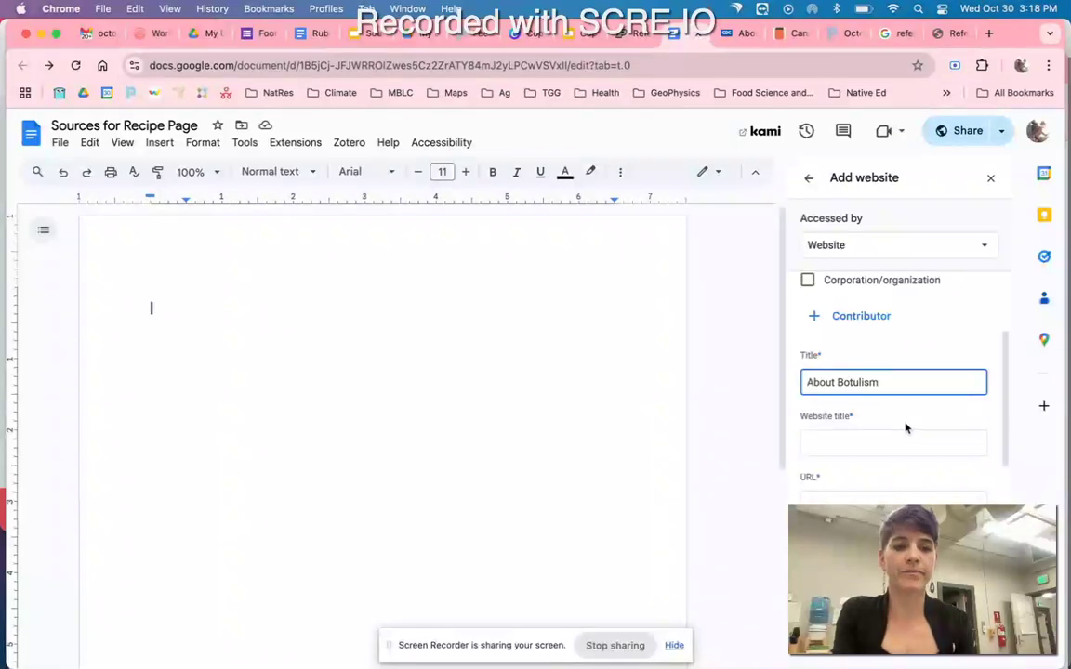
pyautogui.click(903, 444)
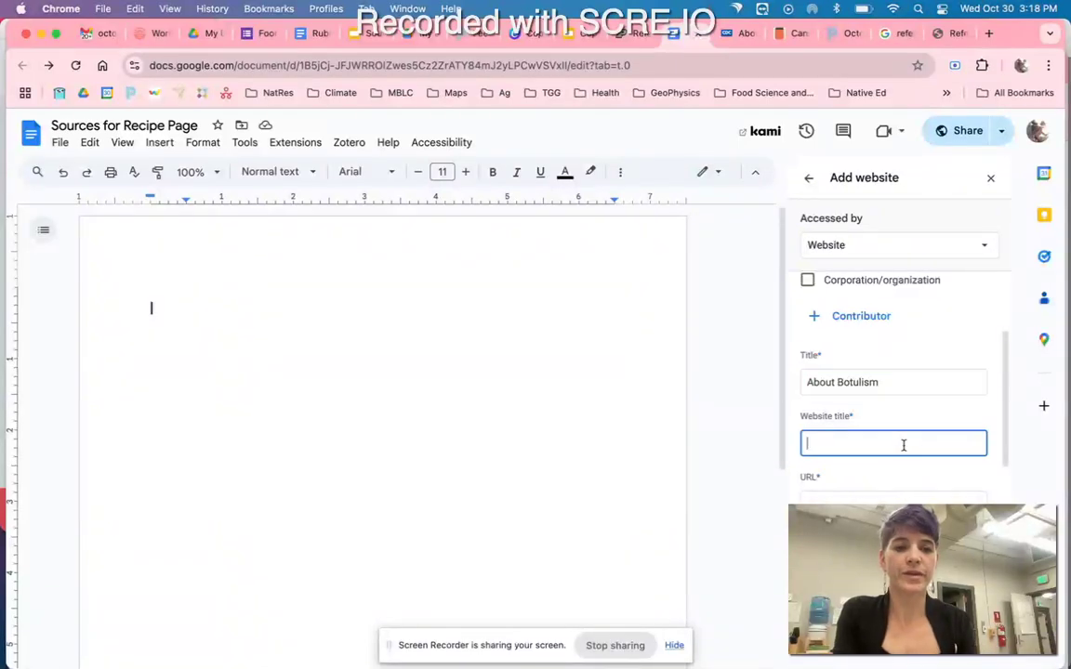
pyautogui.click(737, 34)
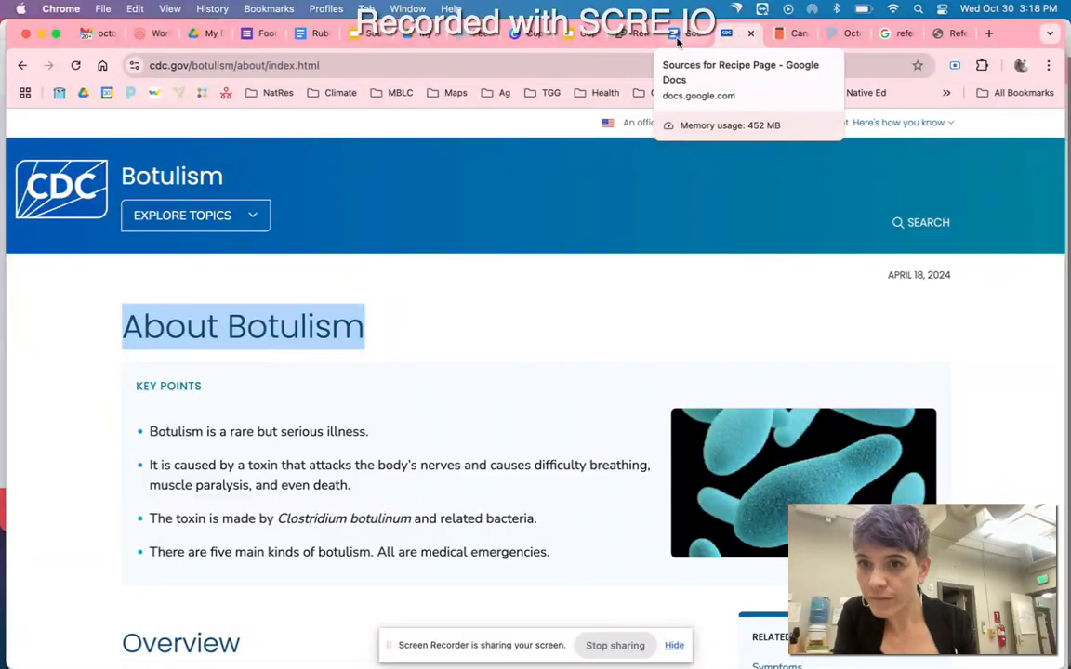
pyautogui.click(678, 38)
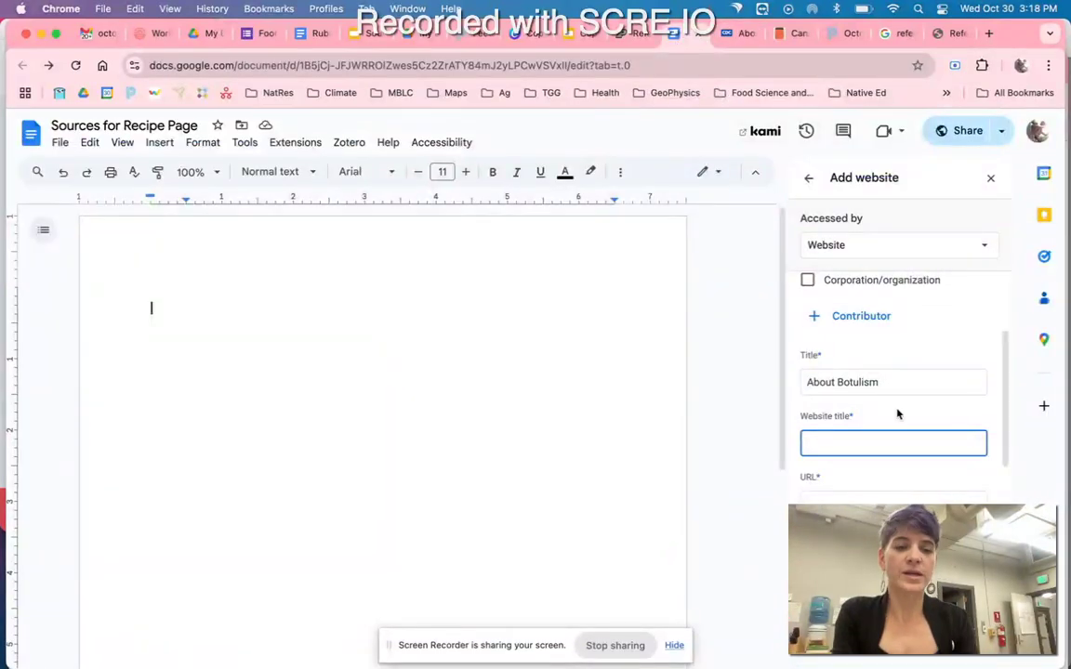
pyautogui.write('c')
pyautogui.press('BackSpace')
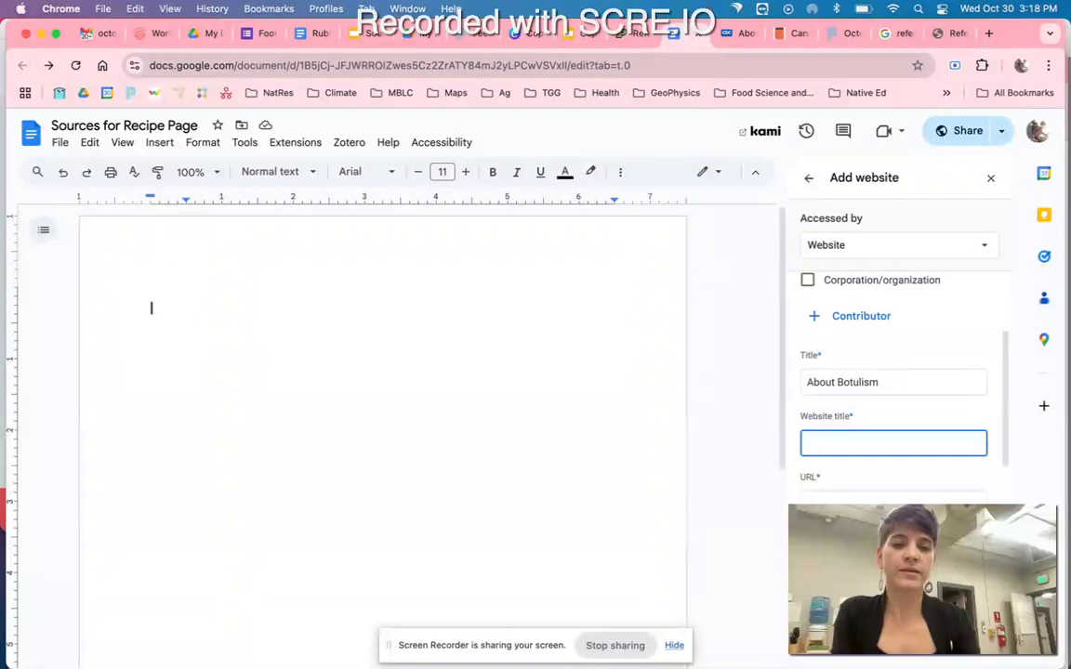
pyautogui.write('CDC')
pyautogui.click(867, 501)
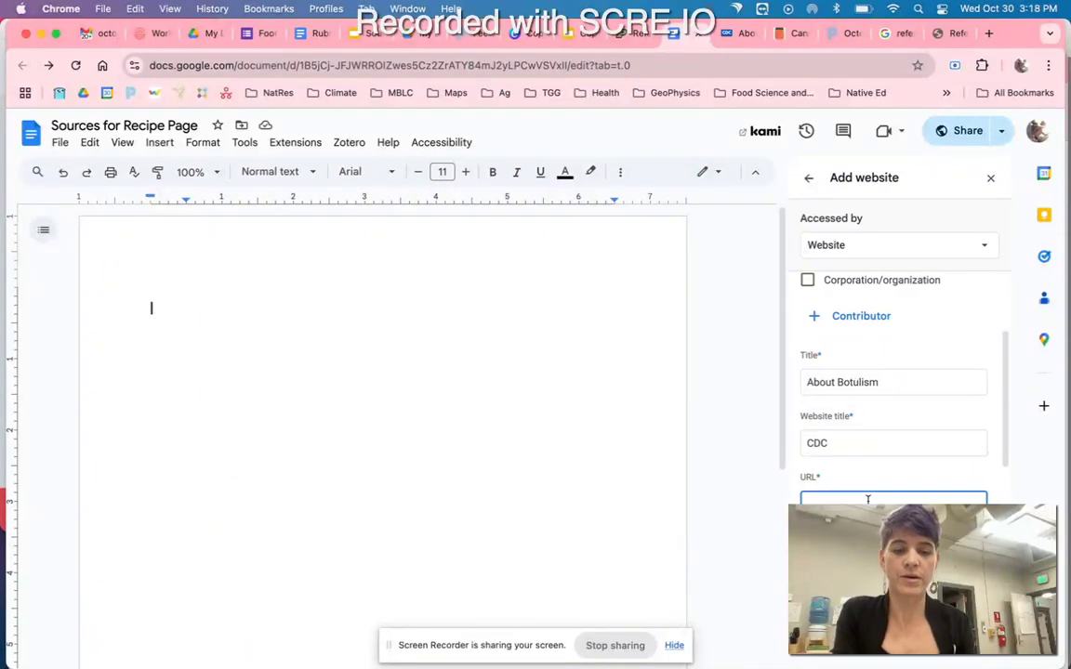
pyautogui.press('super+v')
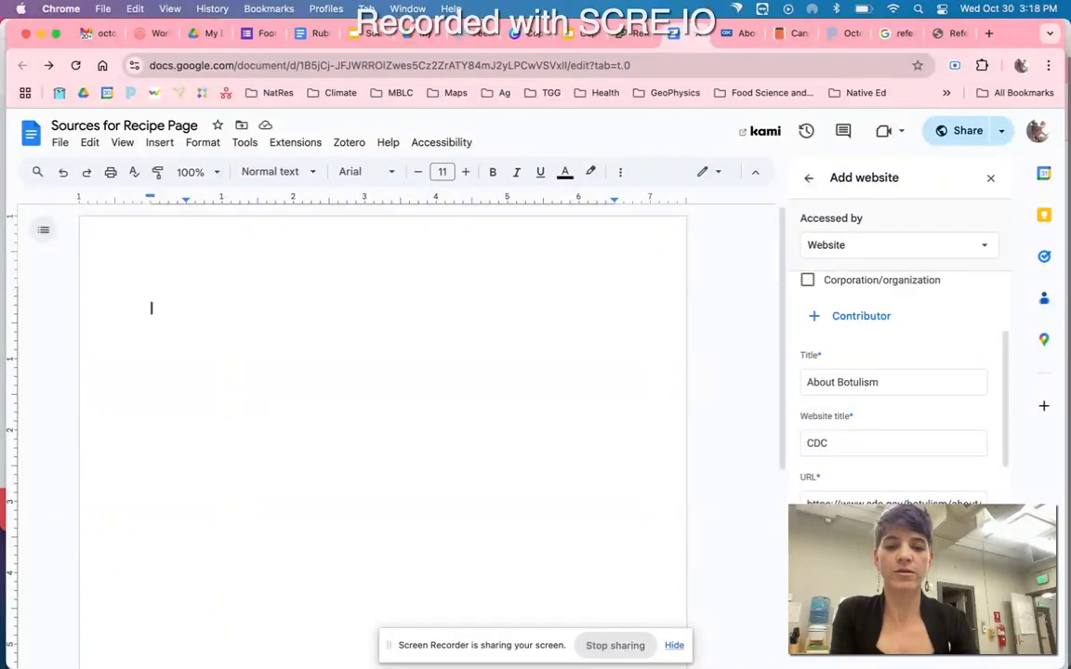
# Step: Check the date on the CDC page and enter published day 18, month April and year 2024 in the website citation
pyautogui.click(732, 48)
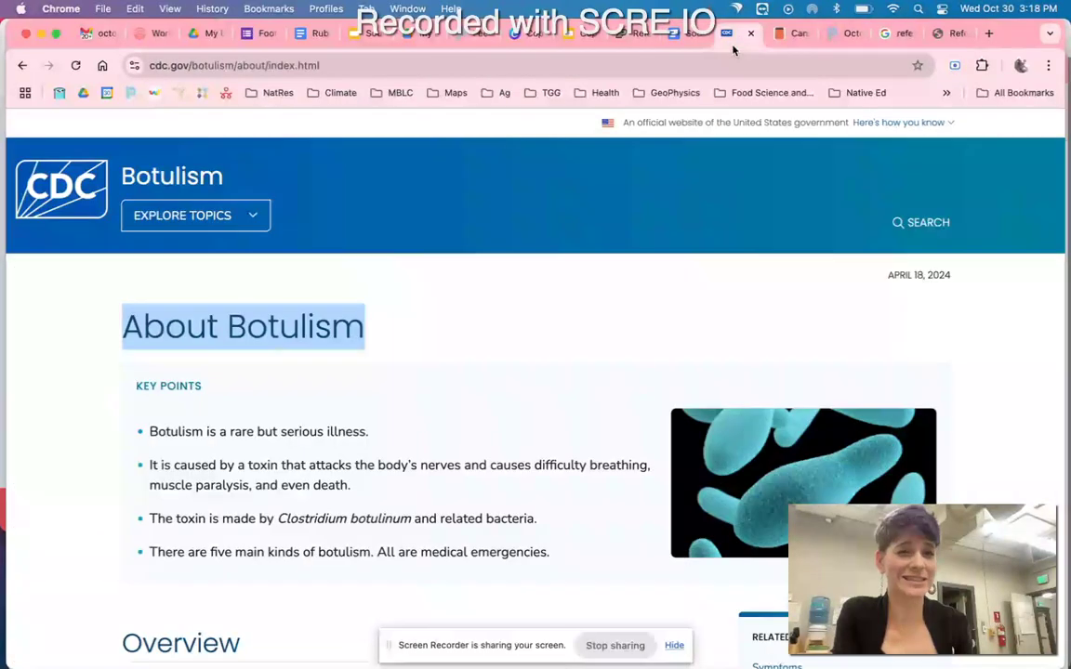
pyautogui.click(693, 48)
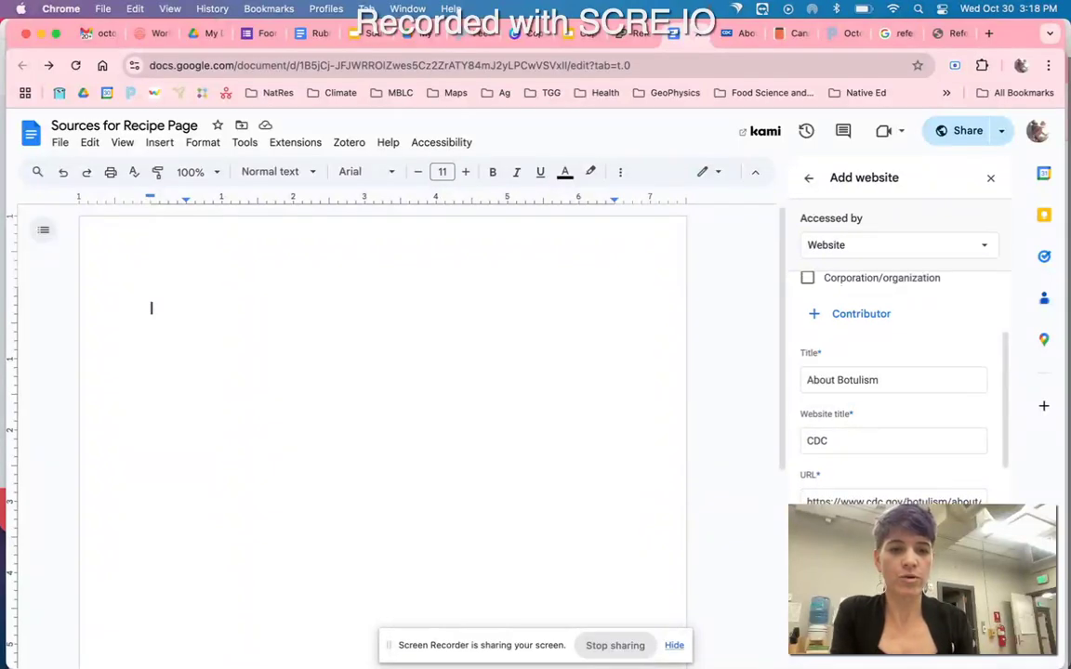
pyautogui.write('April 18, 2024')
pyautogui.moveTo(874, 317); pyautogui.dragTo(770, 318)
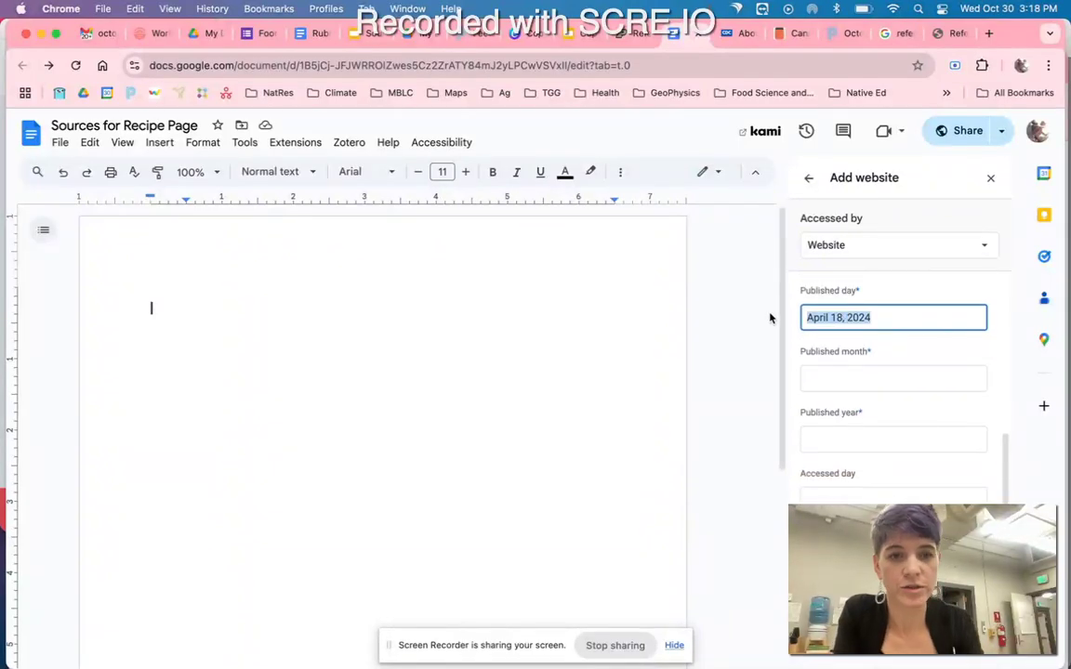
pyautogui.write('18')
pyautogui.click(823, 377)
pyautogui.write('April')
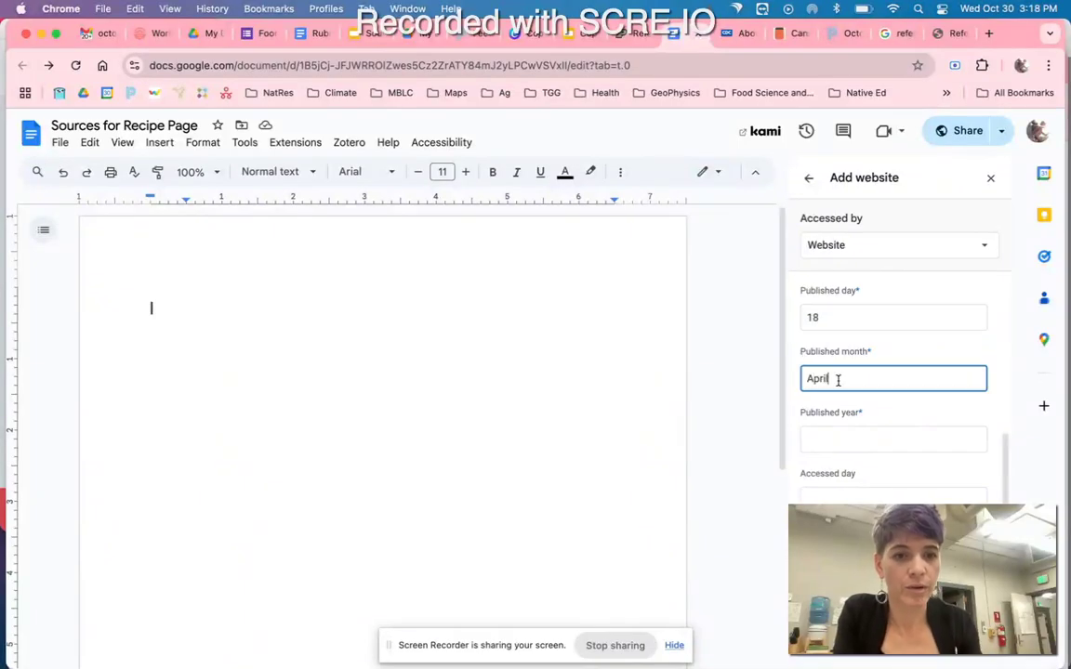
pyautogui.click(869, 443)
pyautogui.write('20')
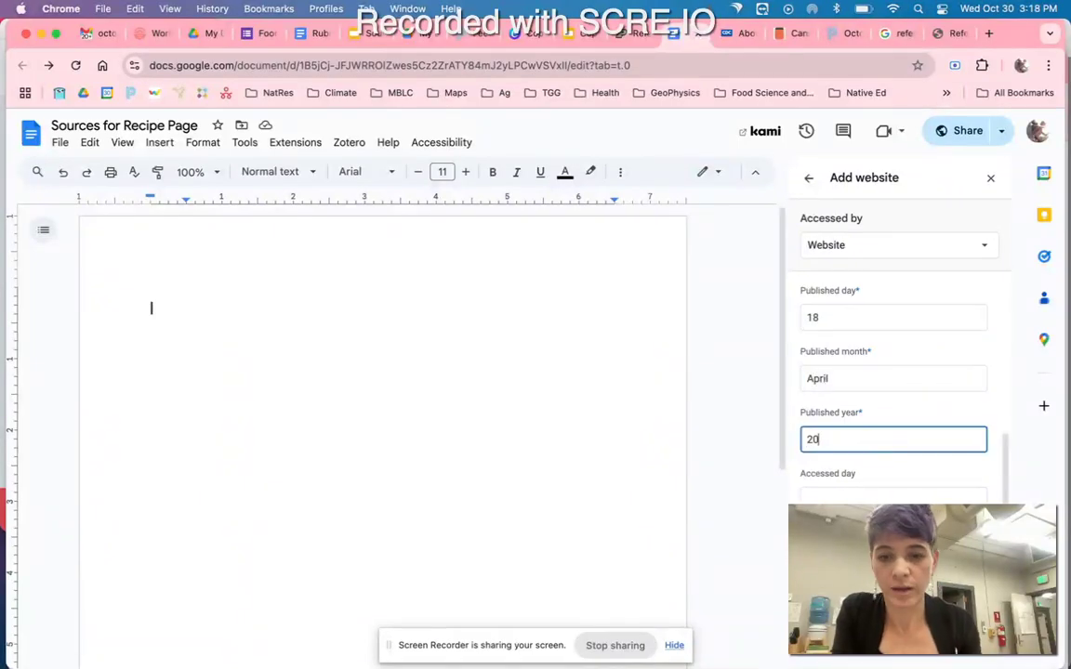
pyautogui.write('24')
# Step: Enter the accessed date as day 30, month October, year 2024 and add the CDC source to the citations list
pyautogui.press('Tab')
pyautogui.scroll(-2, 908, 493)
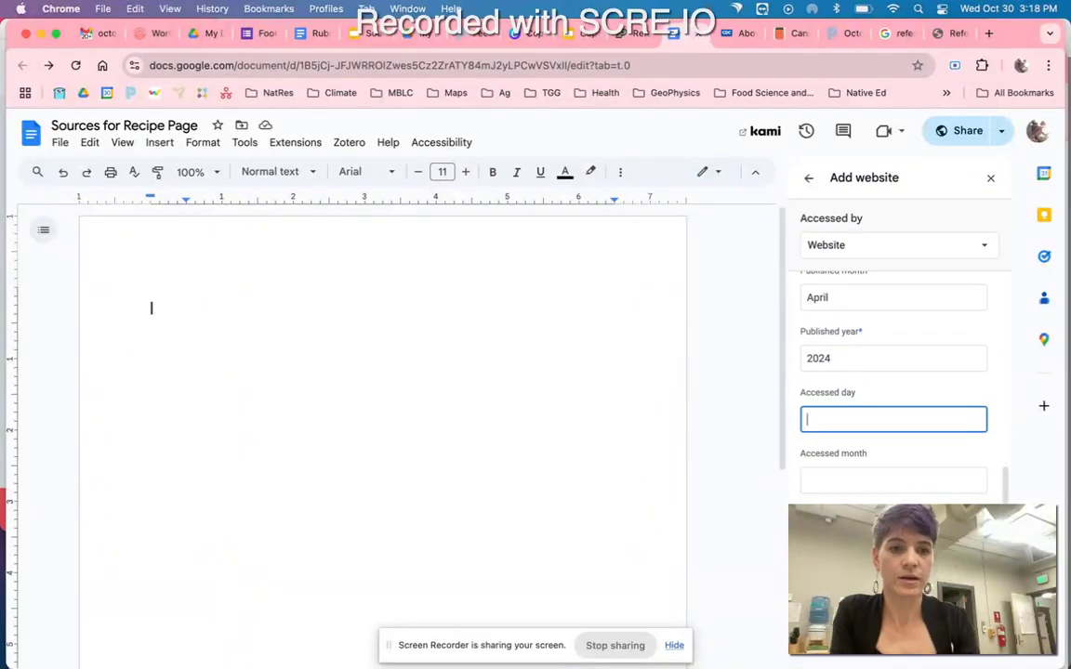
pyautogui.click(892, 473)
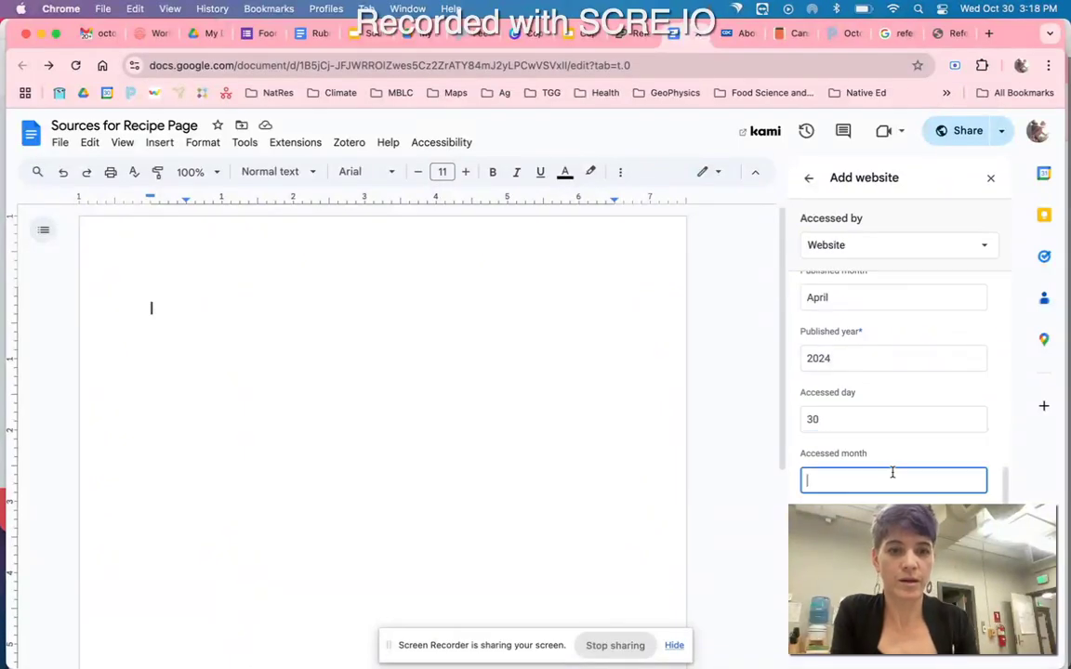
pyautogui.write('October')
pyautogui.press('Tab')
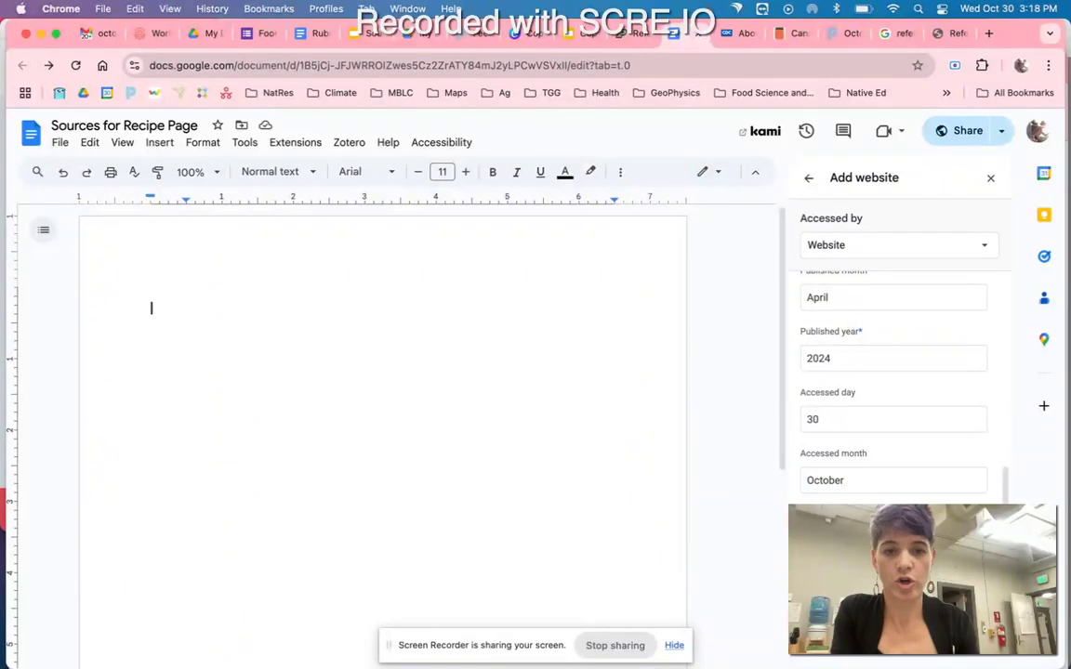
pyautogui.scroll(-1, 892, 372)
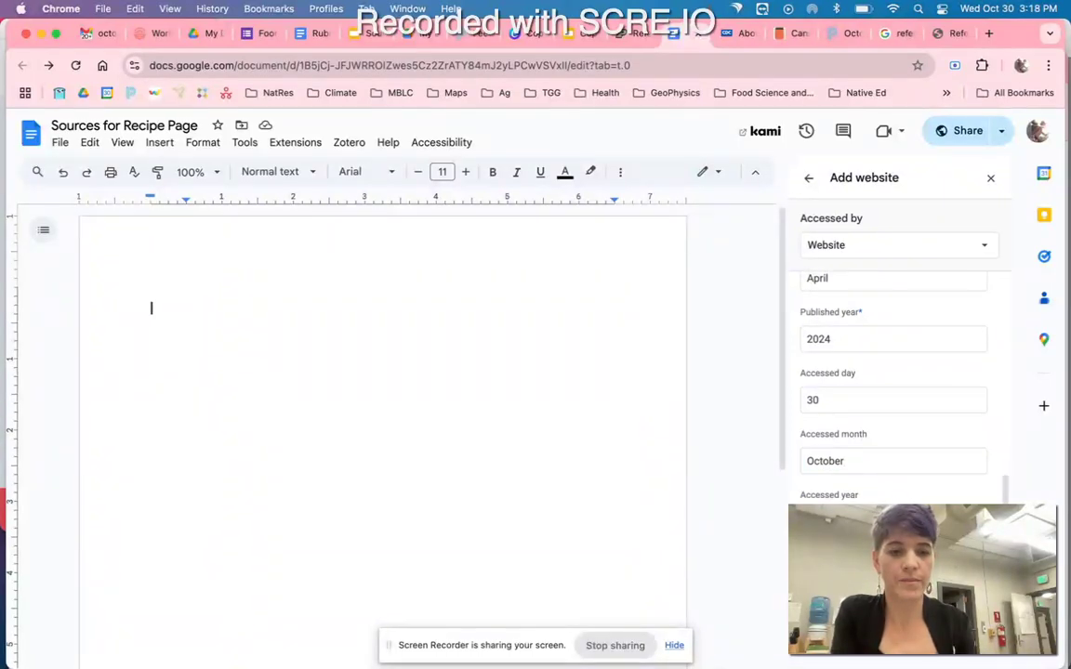
pyautogui.press('Return')
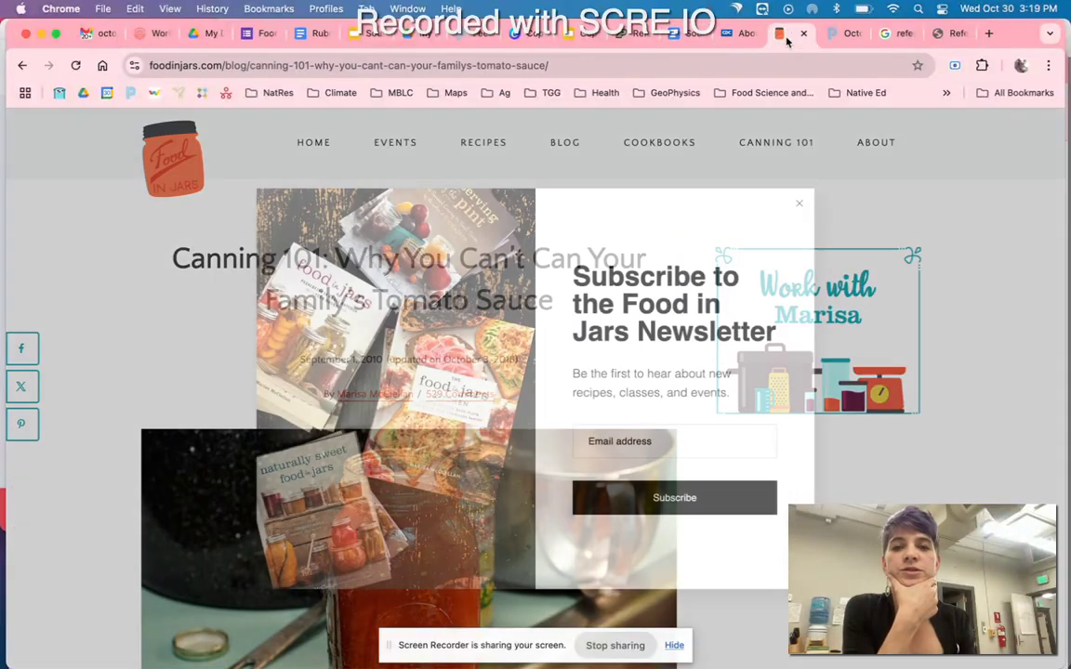
# Step: Open the Food in Jars tomato sauce article without its newsletter pop-up and highlight the article title and author line
pyautogui.click(779, 33)
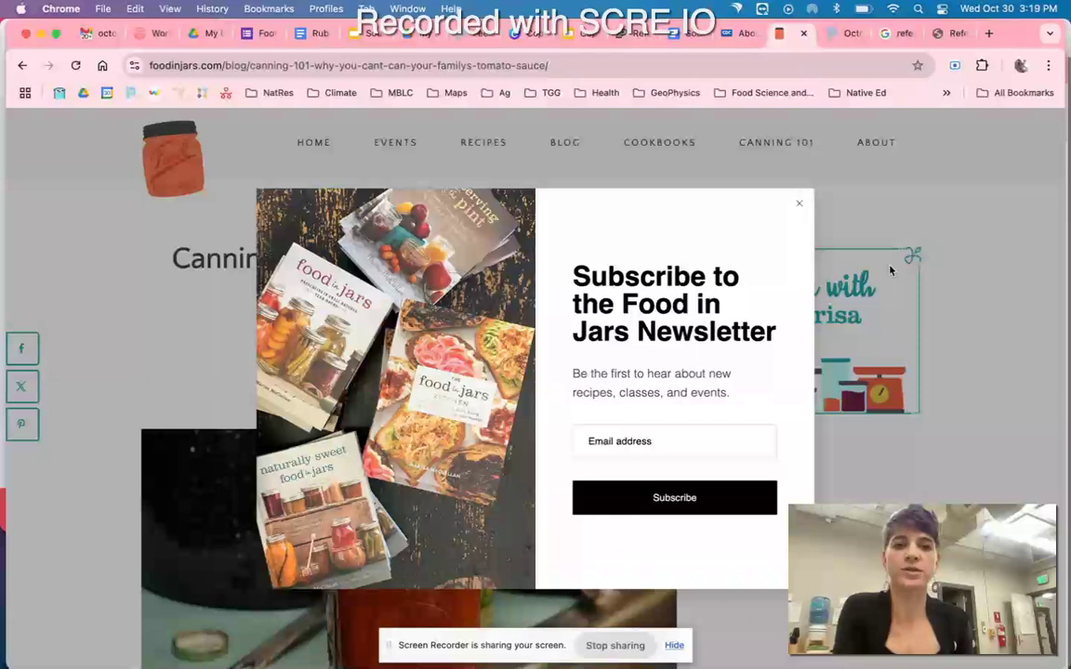
pyautogui.click(803, 205)
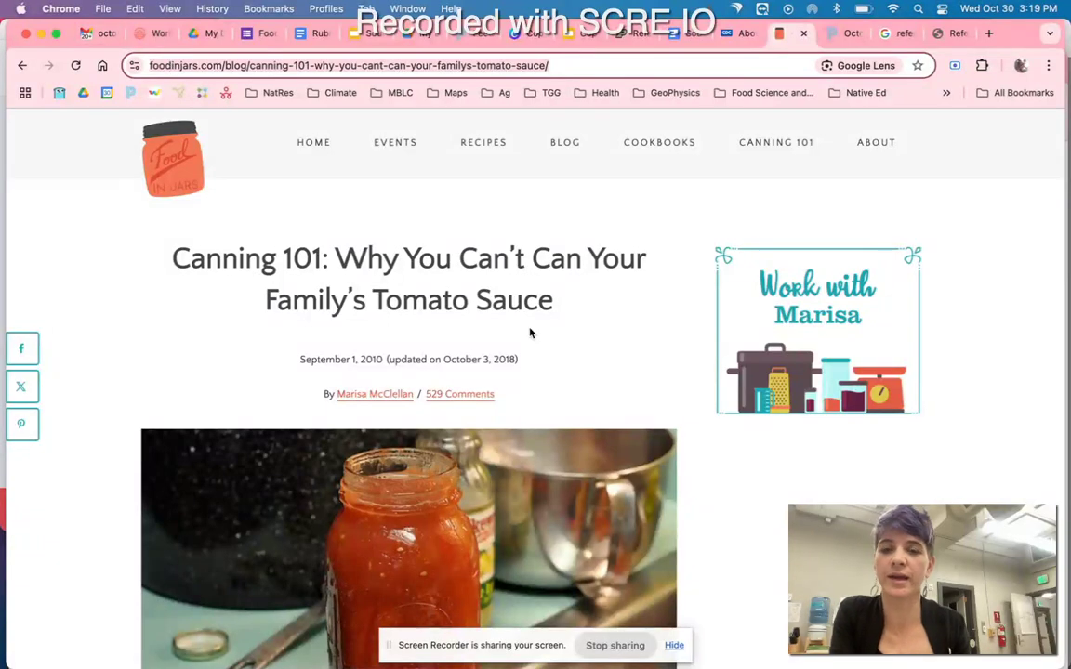
pyautogui.moveTo(191, 258); pyautogui.dragTo(633, 306)
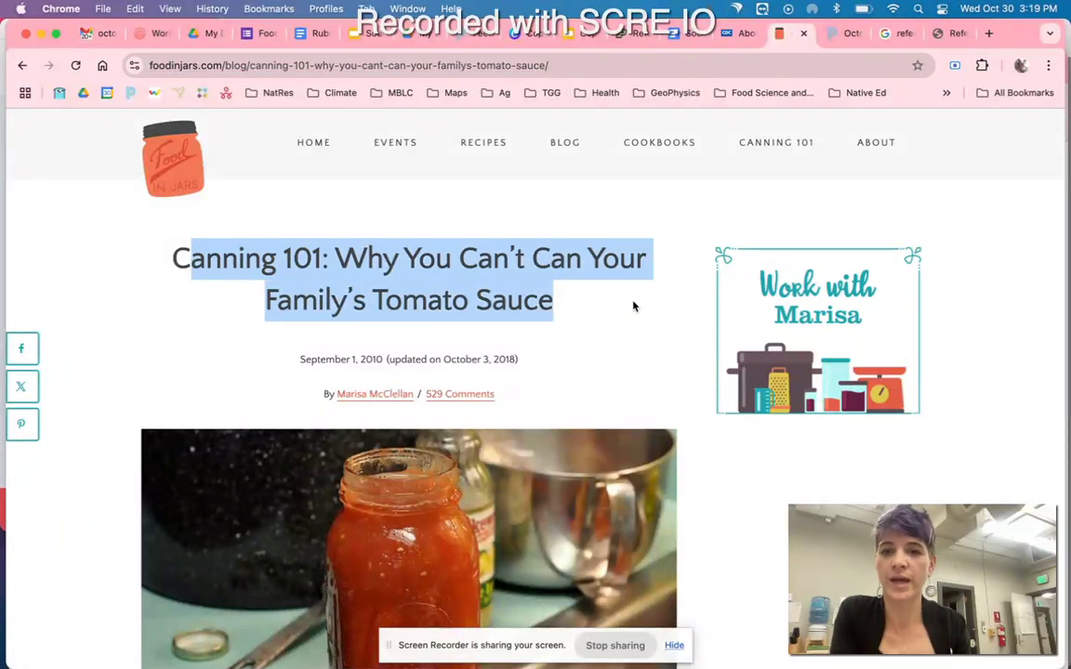
pyautogui.scroll(-3, 640, 367)
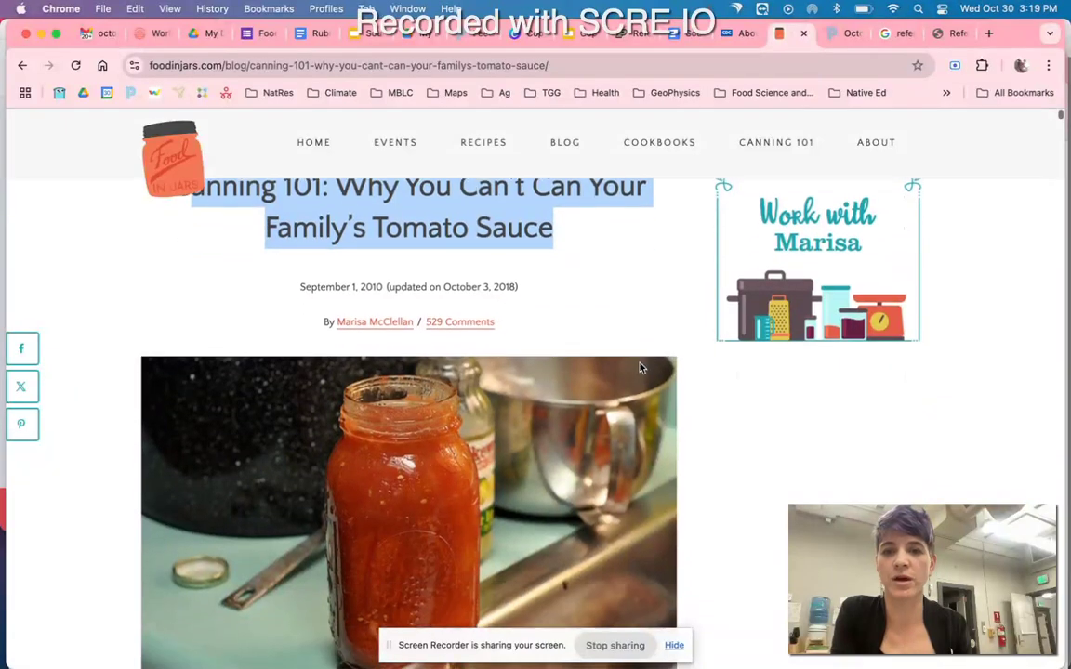
pyautogui.moveTo(513, 319); pyautogui.dragTo(303, 318)
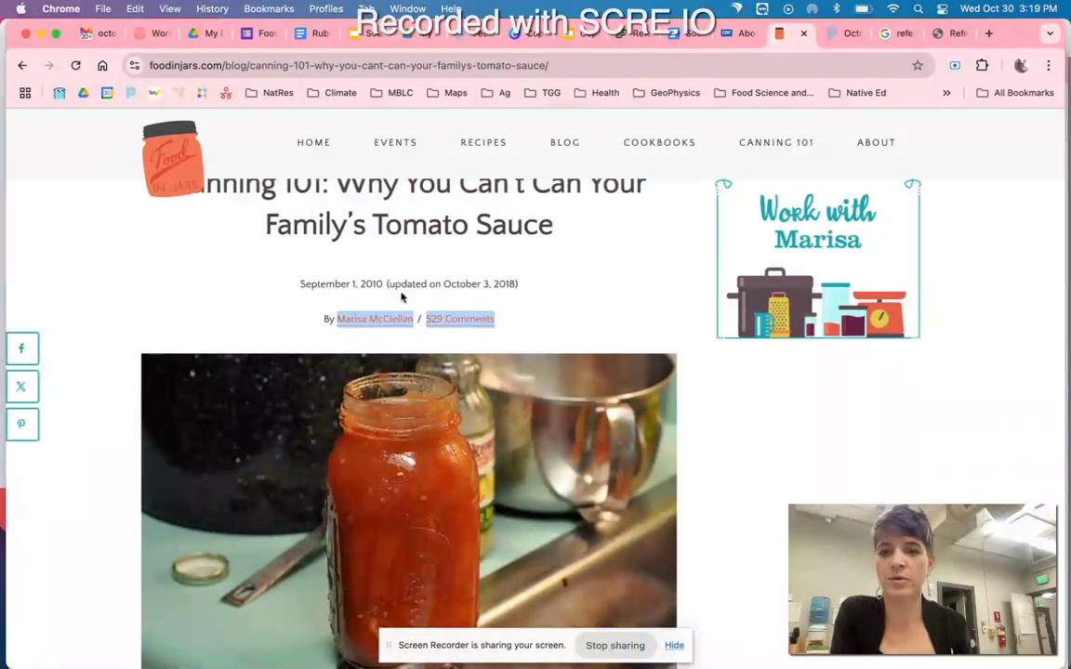
# Step: Copy the full URL of the Food in Jars article "Canning 101: Why You Can't Can Your Family's Tomato Sauce"
pyautogui.click(601, 66)
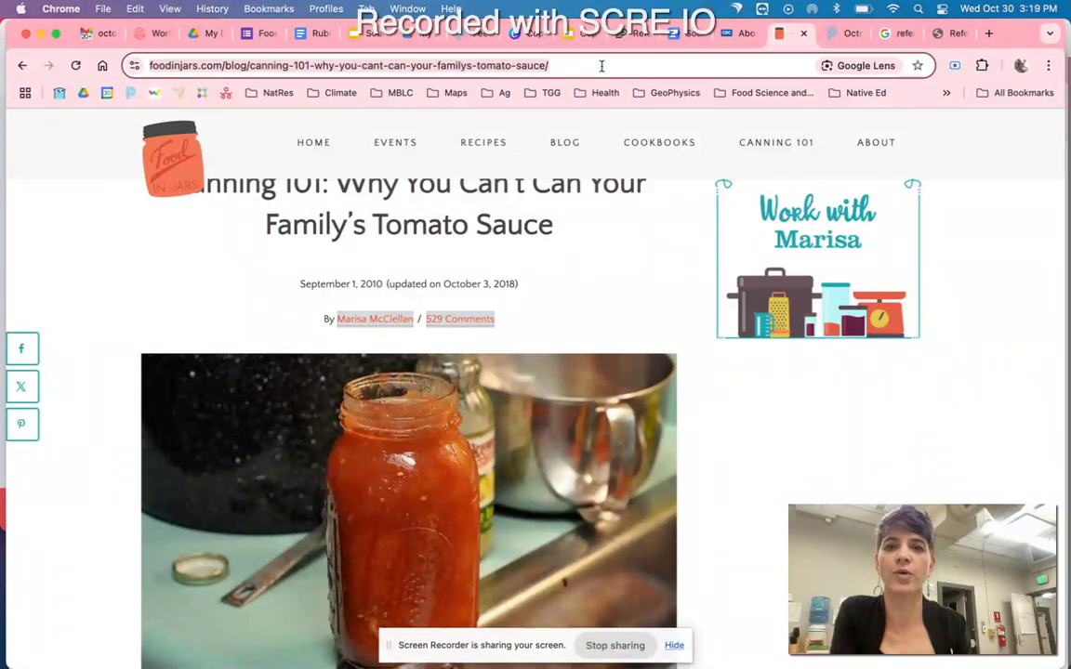
pyautogui.click(601, 66)
pyautogui.press('super+a')
pyautogui.press('super+c')
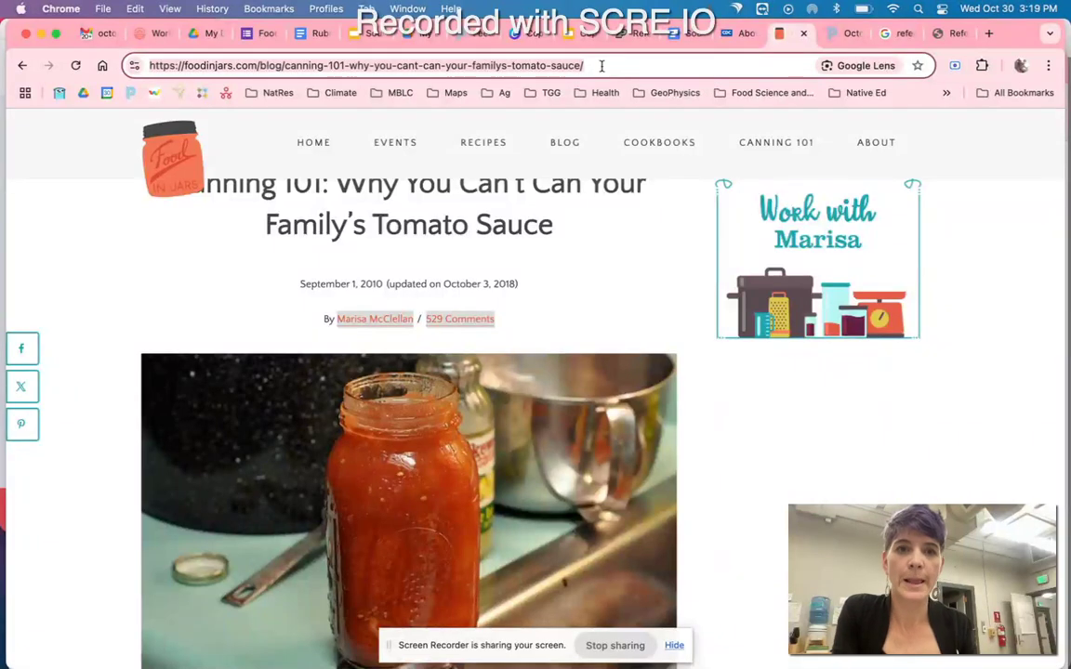
# Step: Look through the Food in Jars article's body text down to the related posts and back up to its photo
pyautogui.click(688, 34)
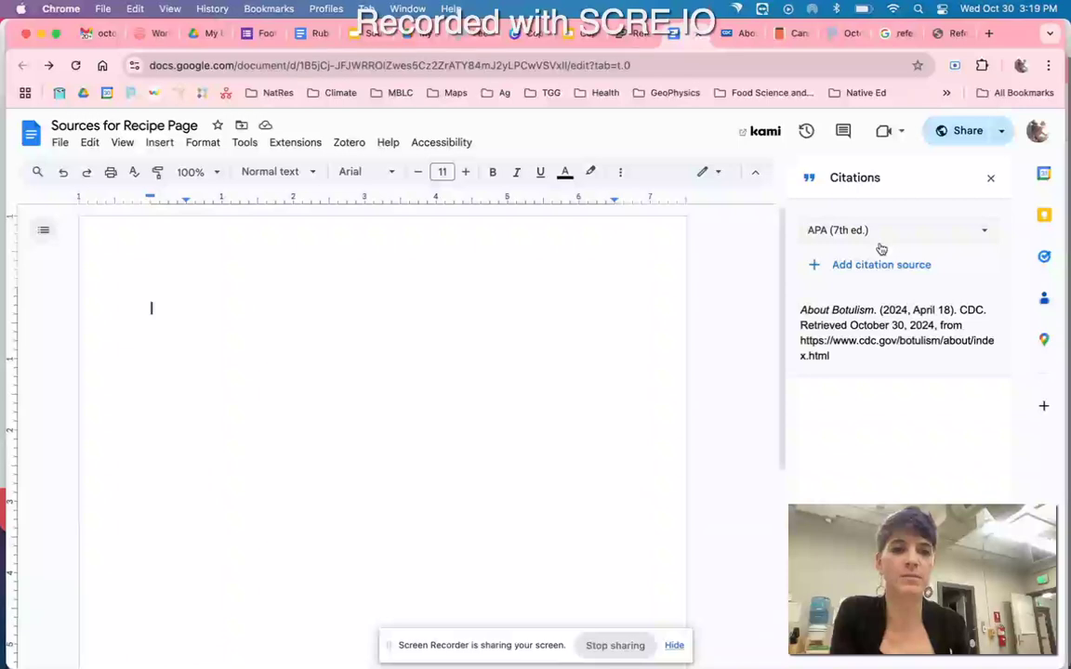
pyautogui.click(786, 35)
pyautogui.scroll(-15, 763, 474)
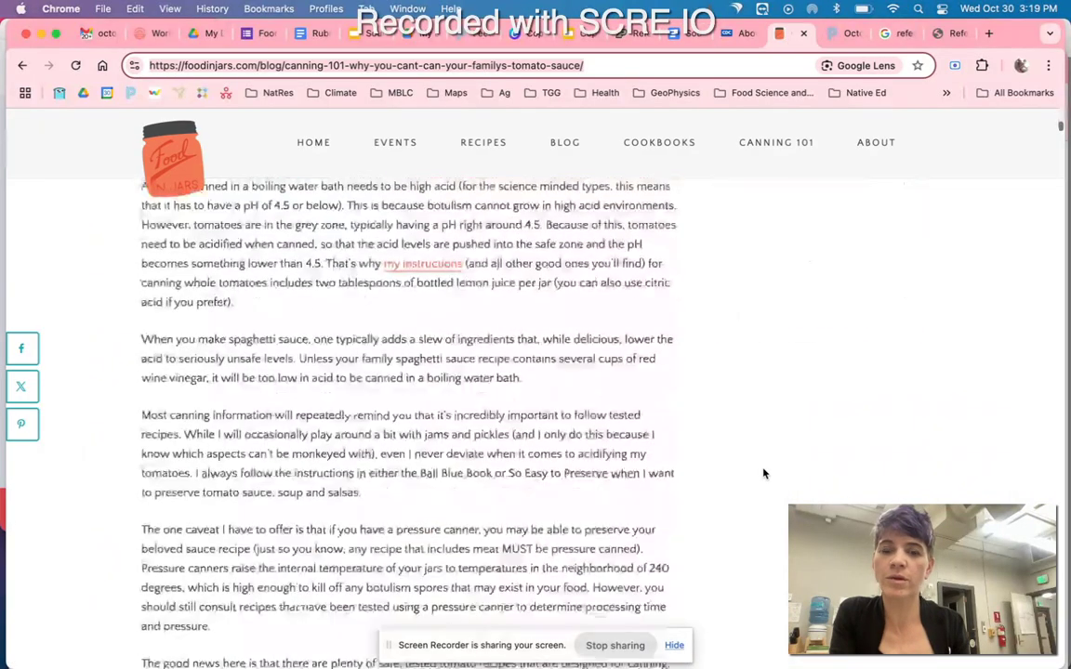
pyautogui.scroll(-3, 763, 474)
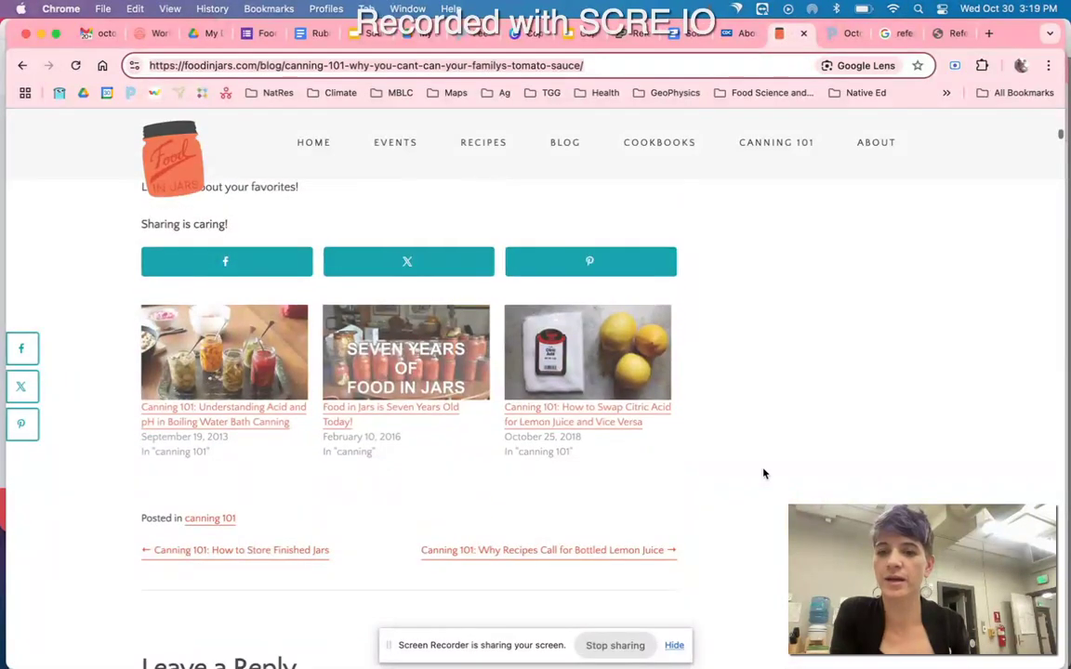
pyautogui.scroll(5, 764, 474)
pyautogui.scroll(3, 763, 474)
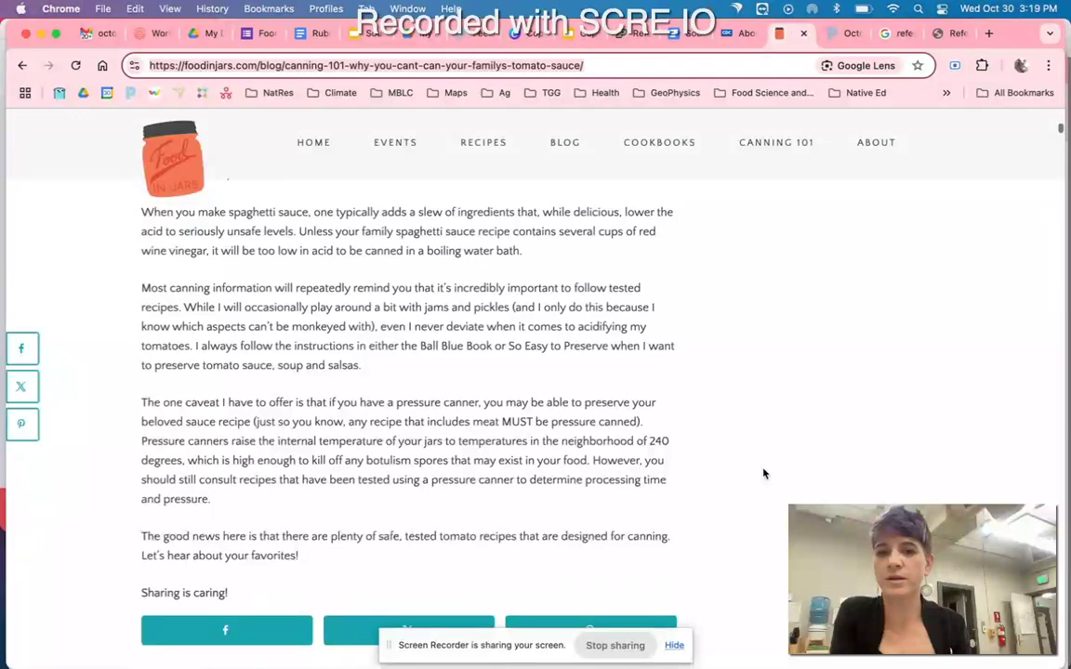
pyautogui.scroll(12, 763, 474)
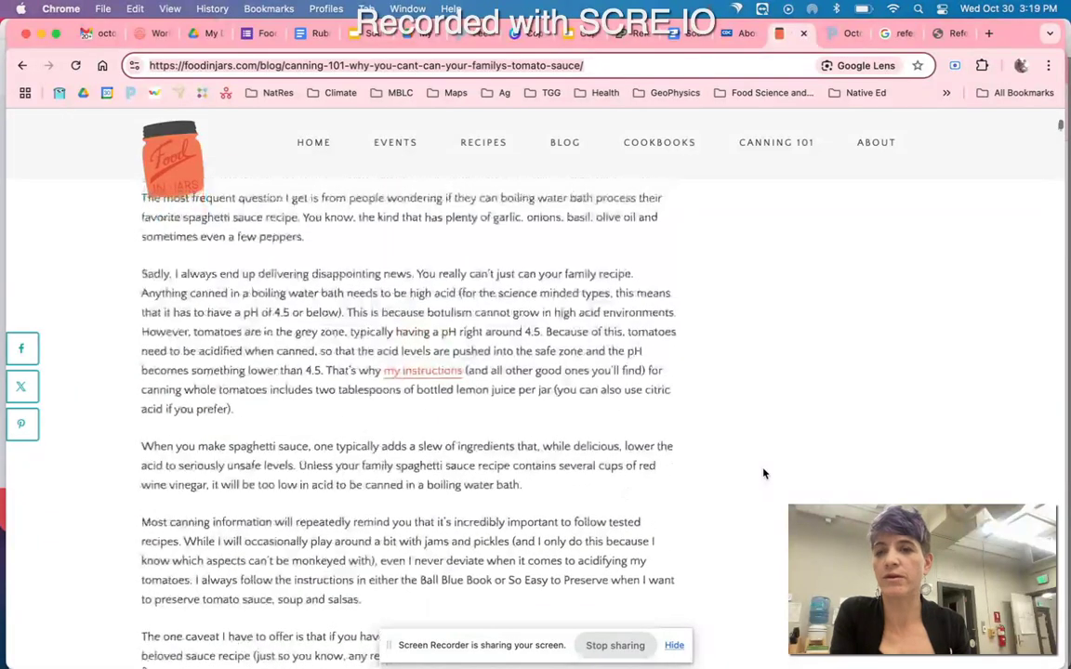
pyautogui.scroll(5, 764, 474)
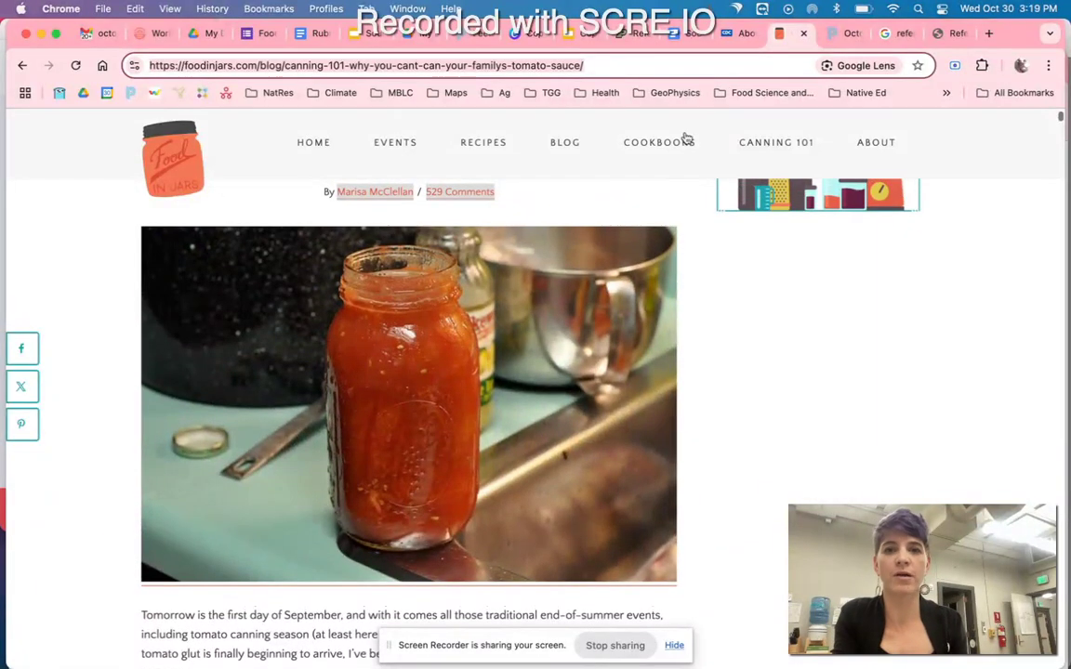
# Step: Add a Website source accessed by Website in the Google Doc, search with the copied Food in Jars URL, and highlight the result's website title
pyautogui.click(714, 35)
pyautogui.click(689, 34)
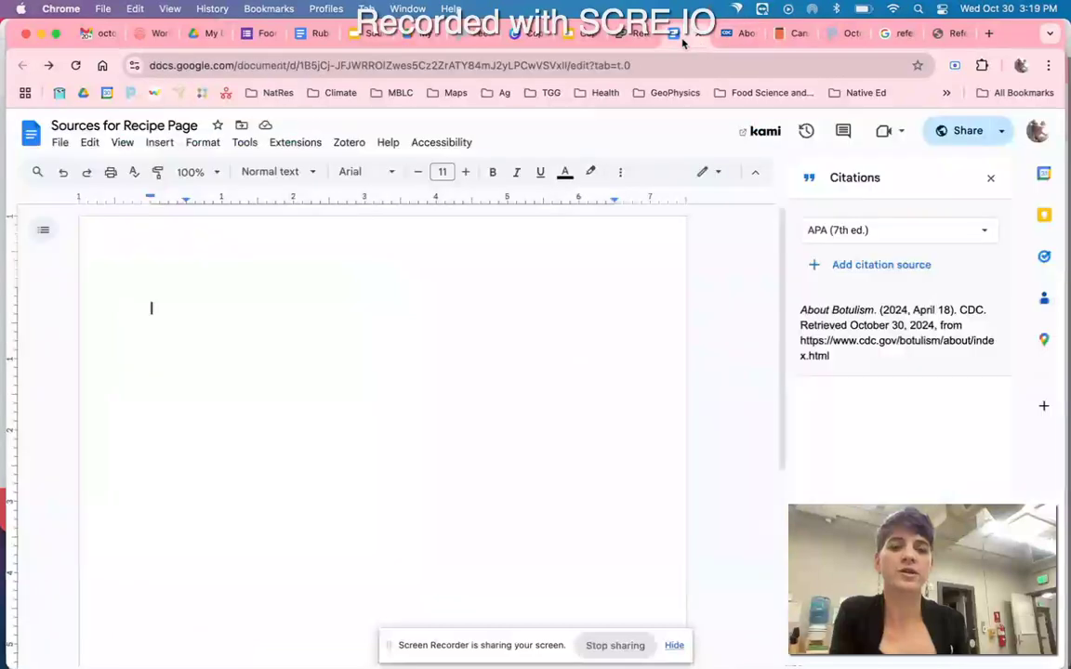
pyautogui.click(920, 266)
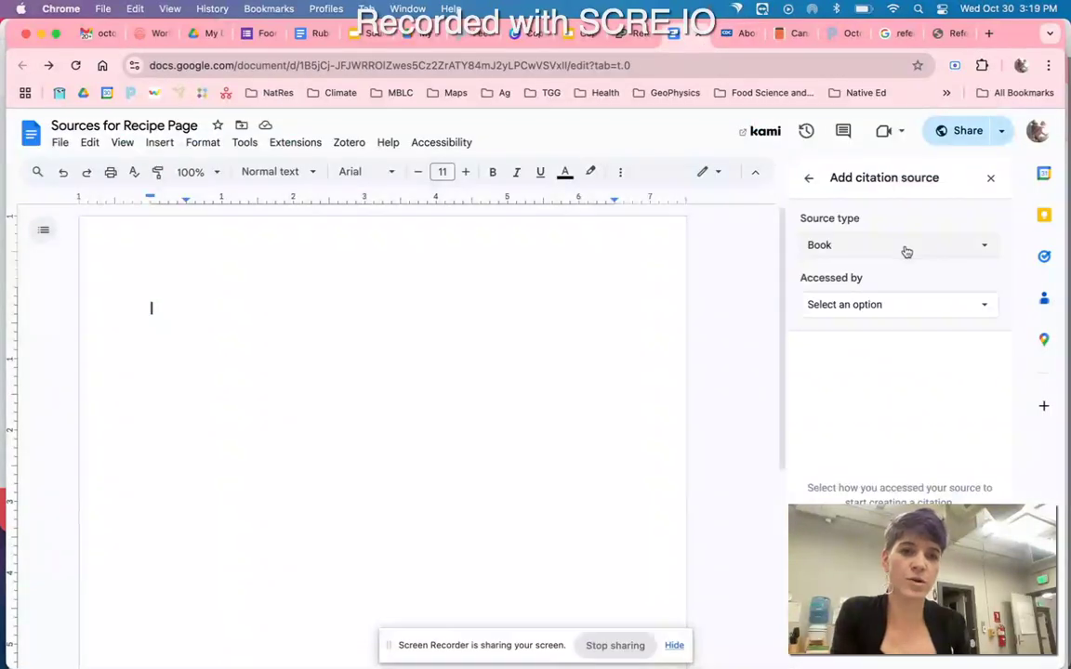
pyautogui.click(904, 247)
pyautogui.click(890, 344)
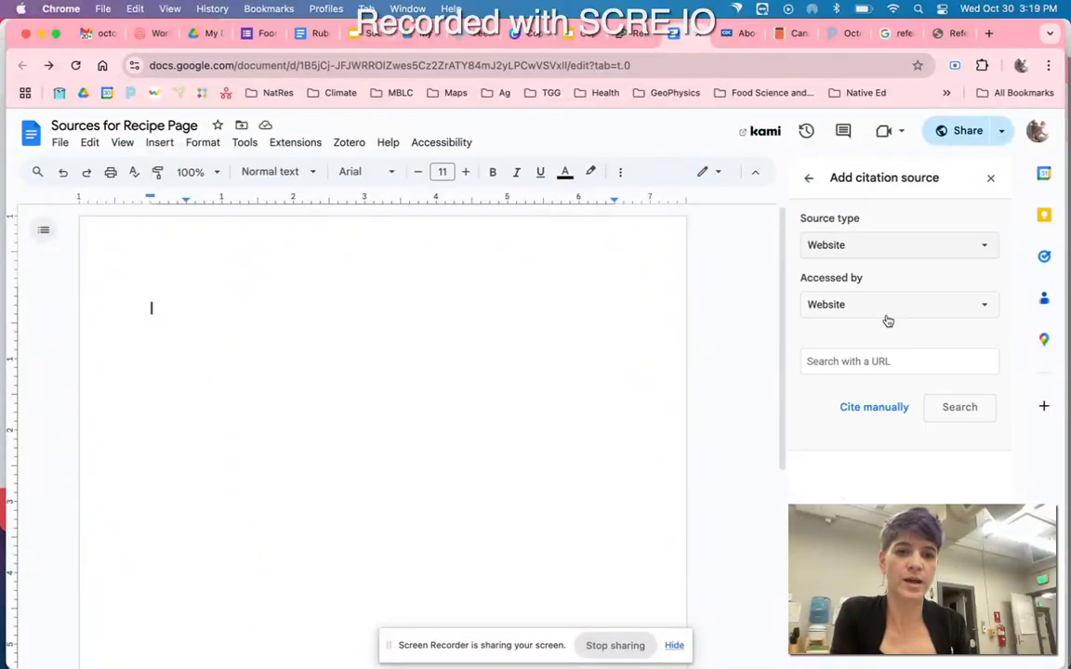
pyautogui.click(886, 311)
pyautogui.click(884, 337)
pyautogui.click(864, 363)
pyautogui.press('super+v')
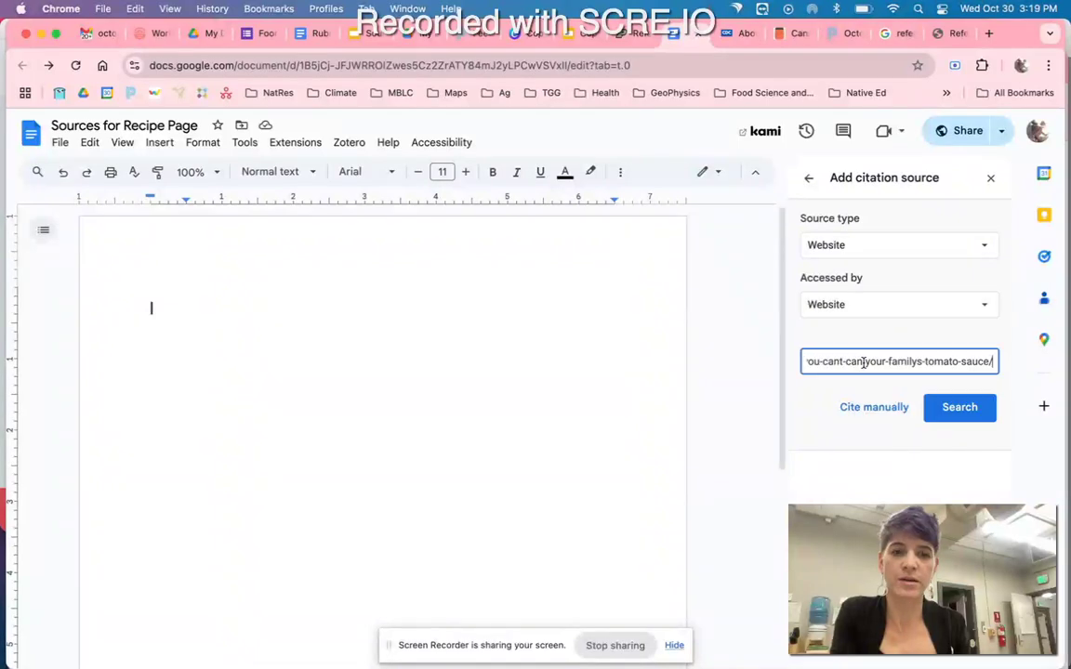
pyautogui.click(955, 407)
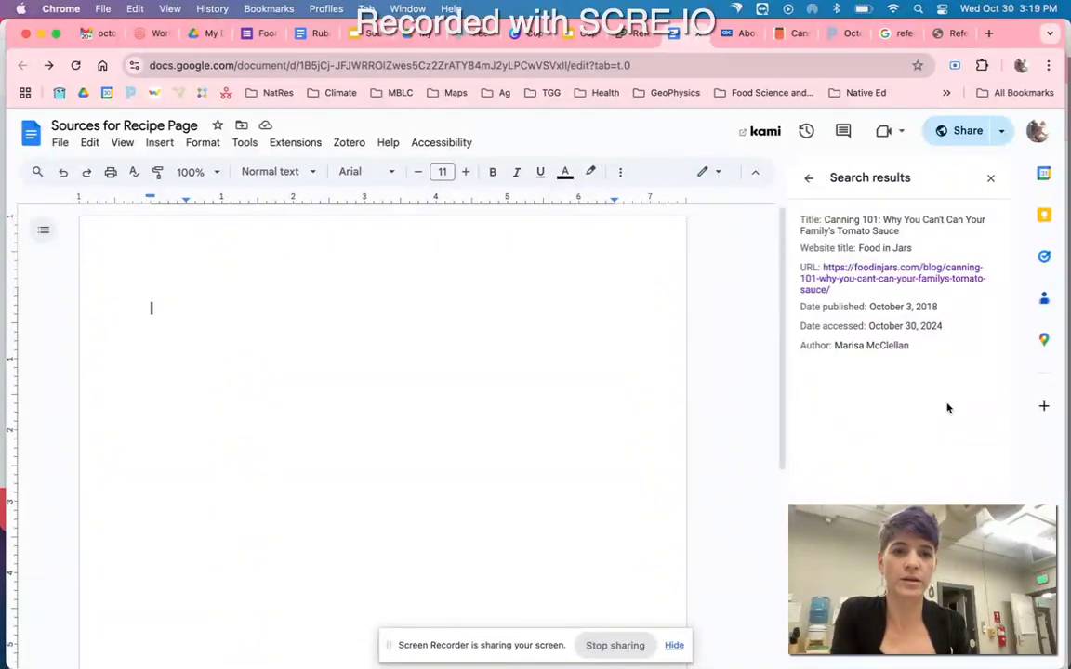
pyautogui.moveTo(824, 219); pyautogui.dragTo(875, 248)
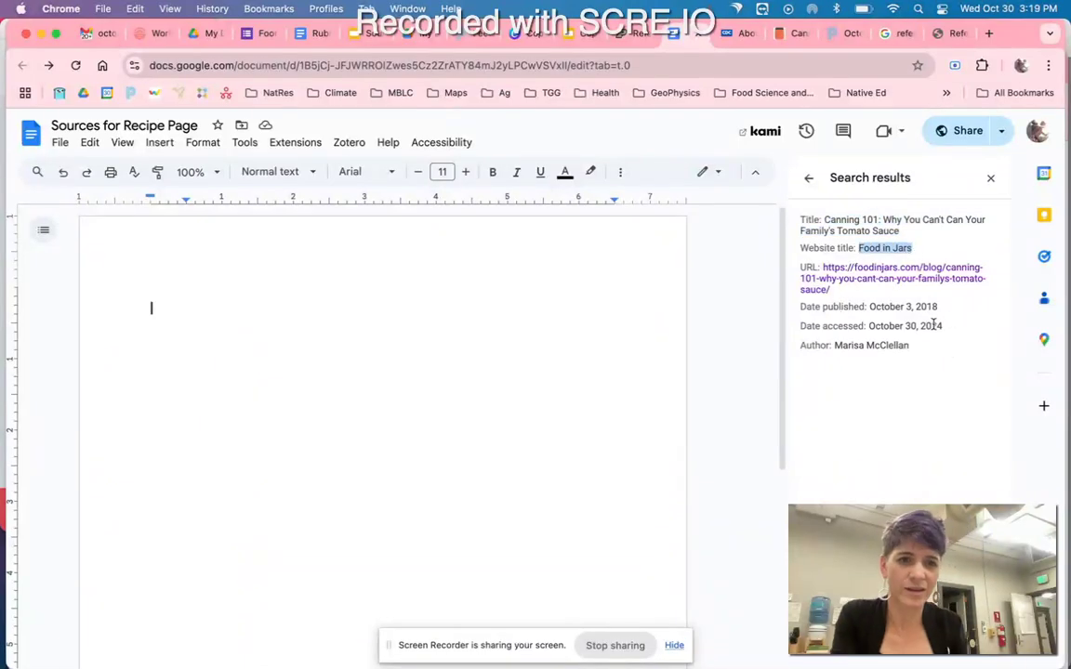
# Step: Compare the search result's publication date with the date line on the Food in Jars article, and highlight the result's author
pyautogui.moveTo(844, 307); pyautogui.dragTo(939, 310)
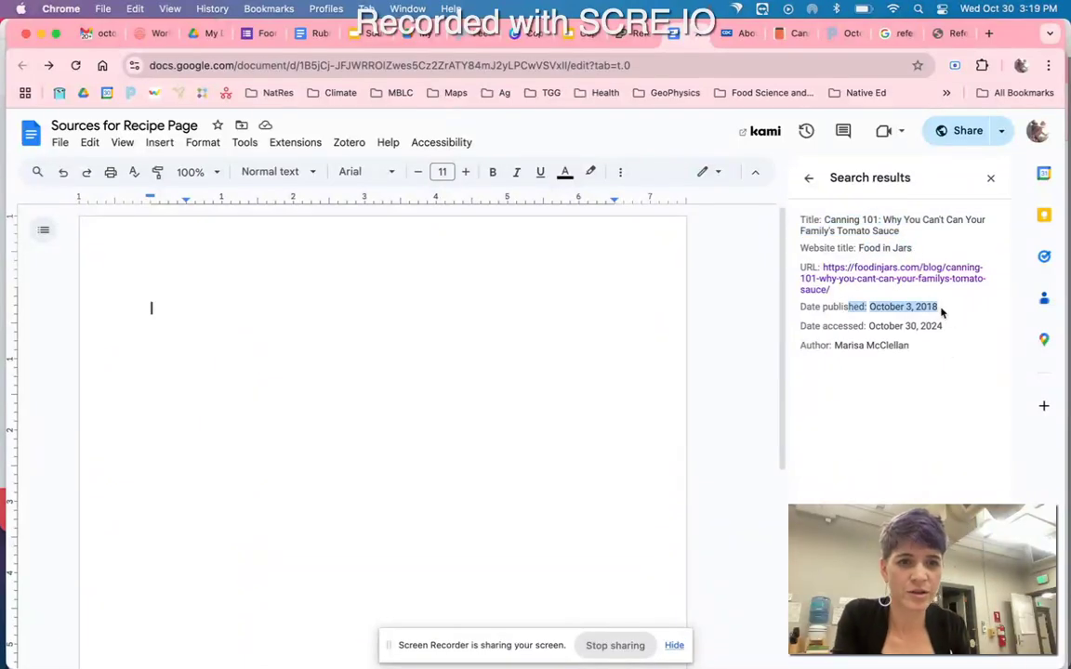
pyautogui.click(739, 34)
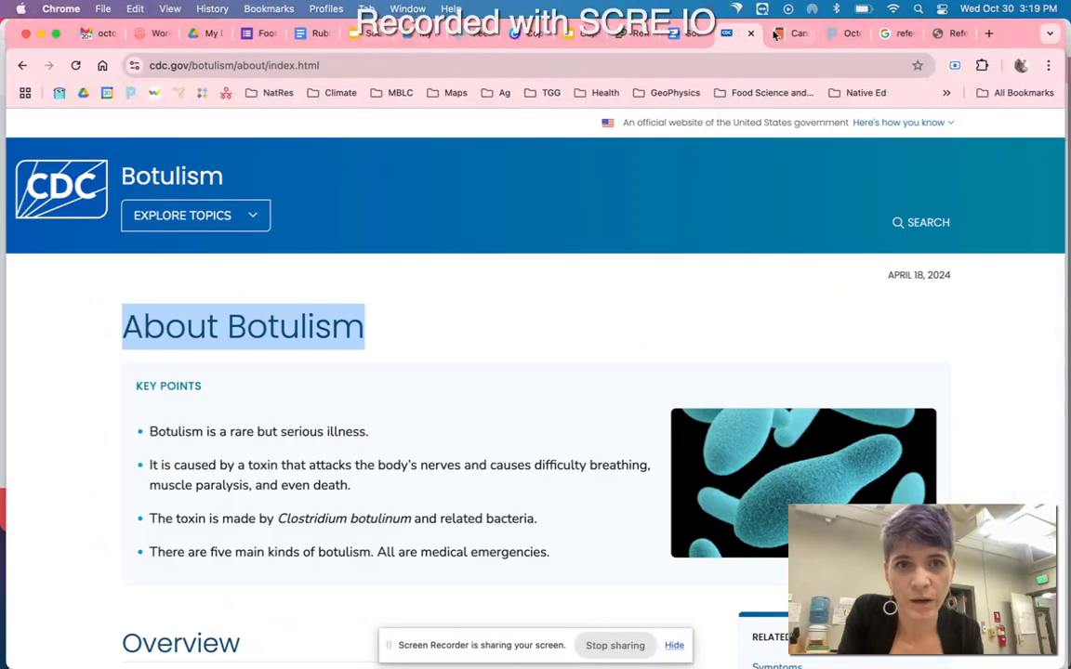
pyautogui.click(774, 34)
pyautogui.scroll(5, 502, 365)
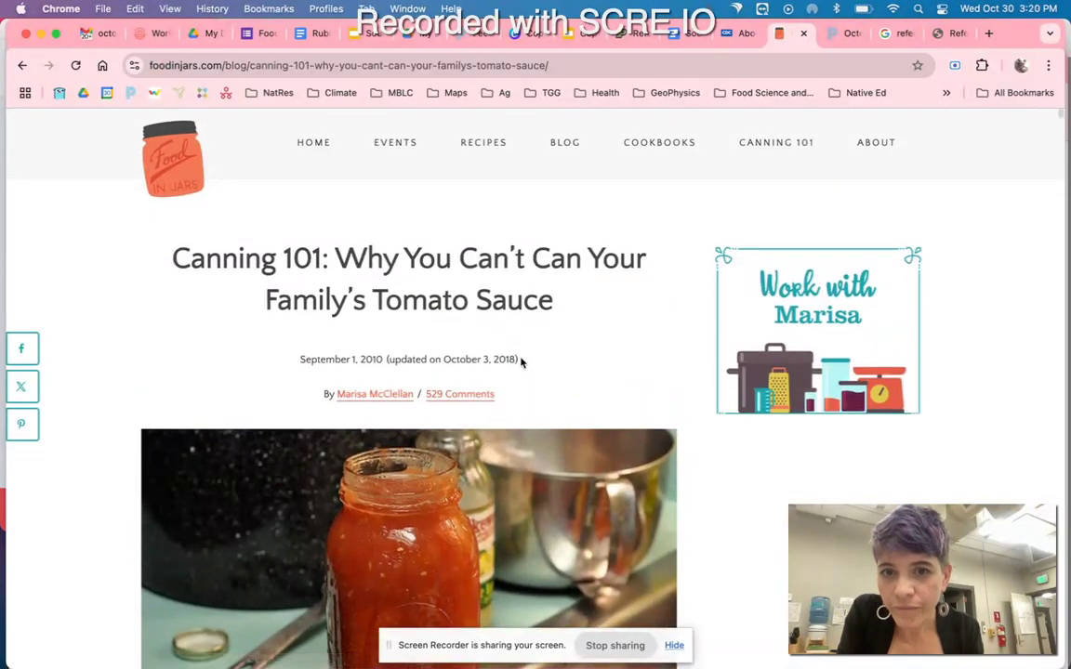
pyautogui.moveTo(521, 361); pyautogui.dragTo(299, 358)
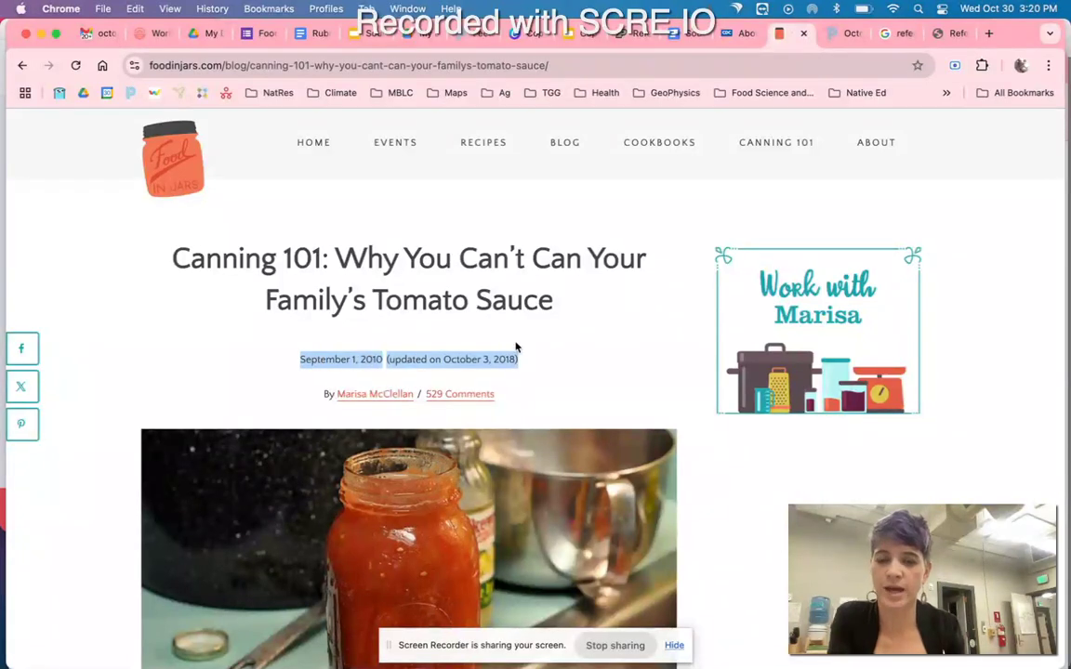
pyautogui.click(739, 36)
pyautogui.click(688, 37)
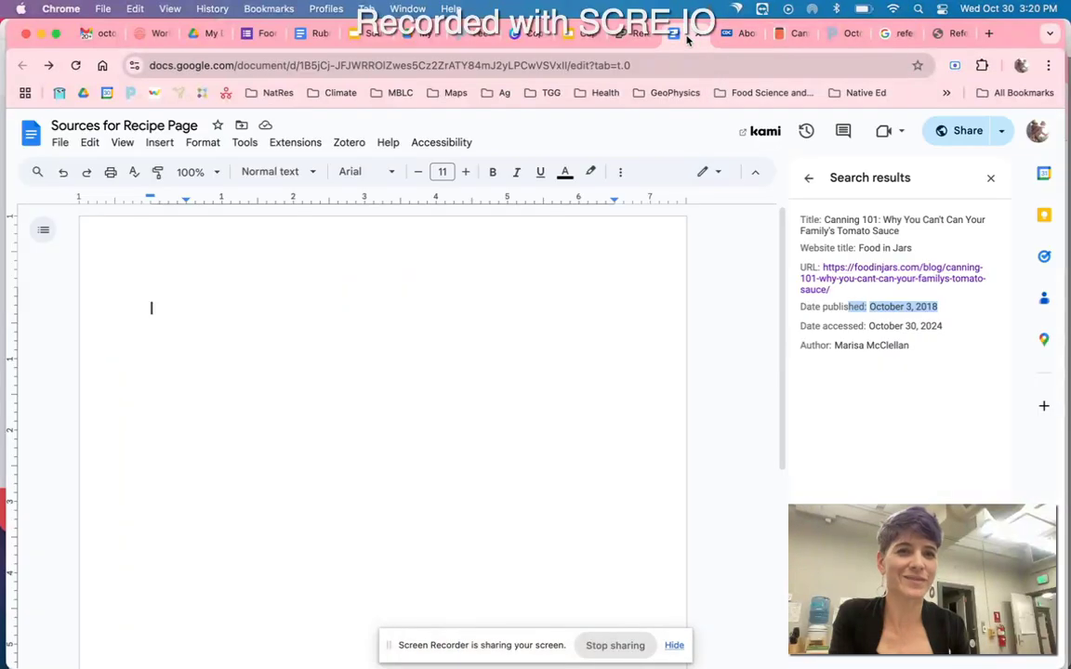
pyautogui.moveTo(936, 309); pyautogui.dragTo(805, 345)
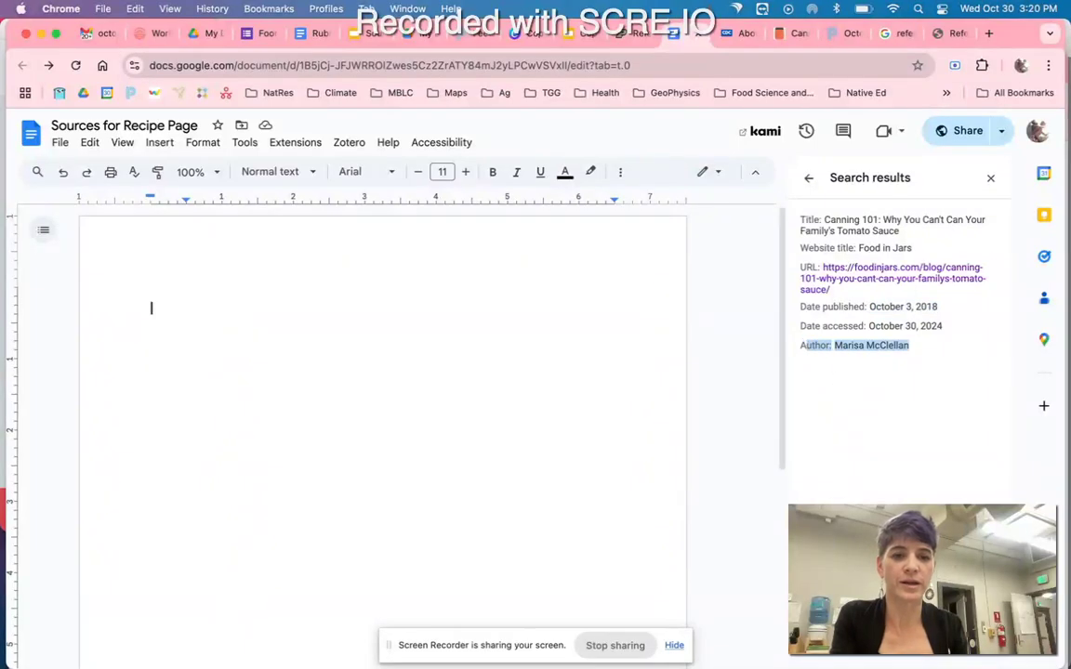
pyautogui.click(805, 345)
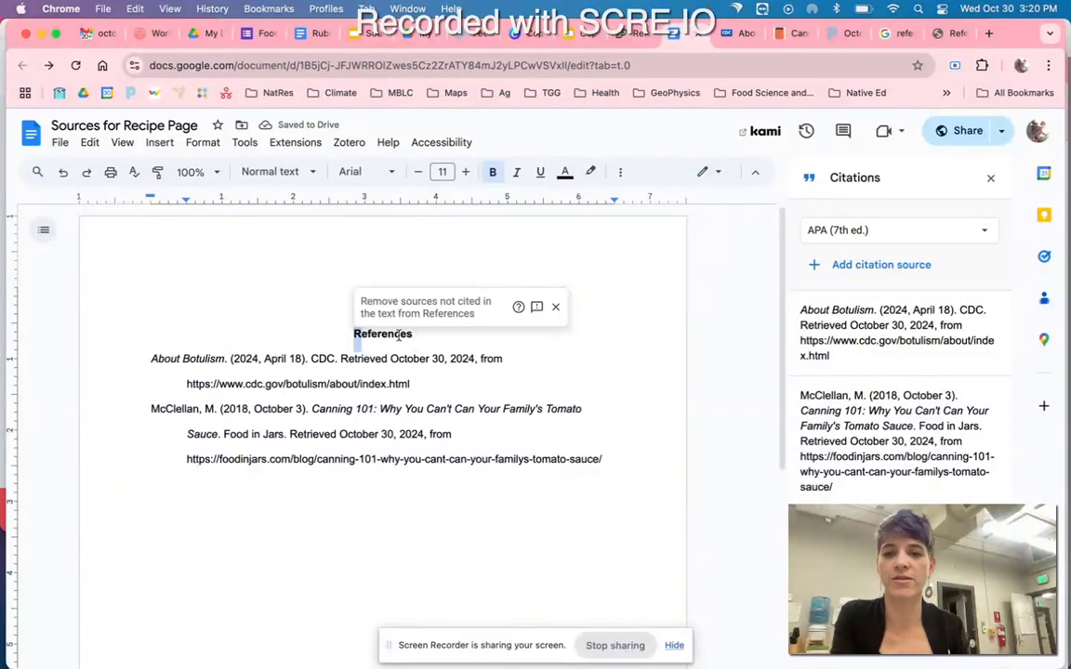
# Step: Highlight the References heading and the first entry down to its indented URL line
pyautogui.moveTo(398, 335); pyautogui.dragTo(430, 336)
pyautogui.click(134, 365)
pyautogui.moveTo(167, 378); pyautogui.dragTo(186, 389)
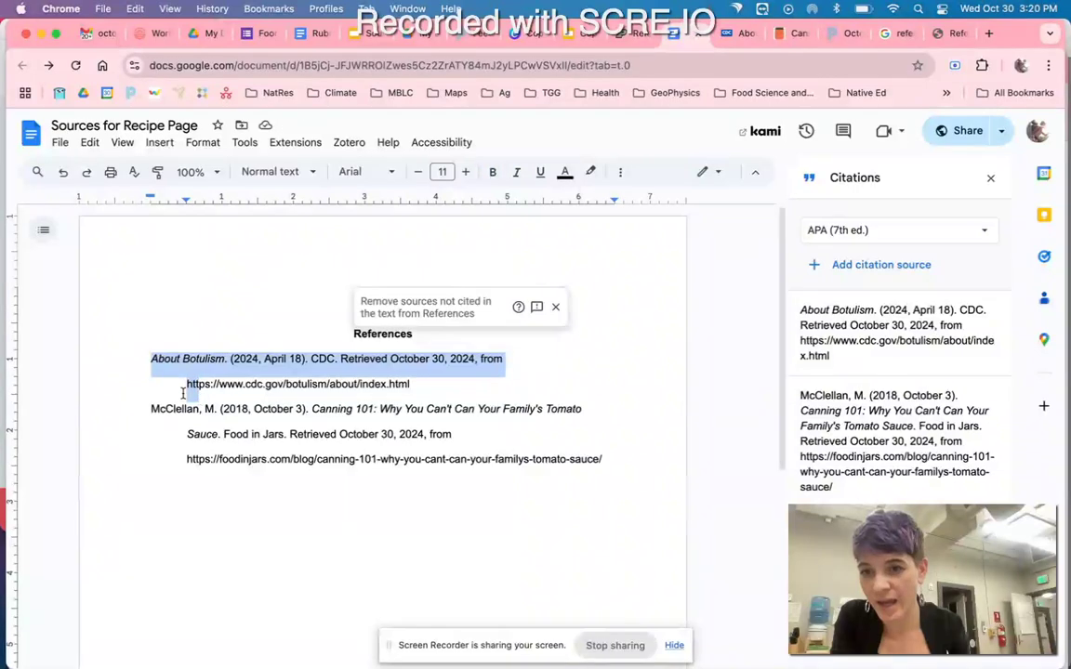
# Step: Try to remove the hanging indent before the CDC URL in the first reference, and highlight both reference entries
pyautogui.click(183, 390)
pyautogui.press('BackSpace')
pyautogui.press('BackSpace')
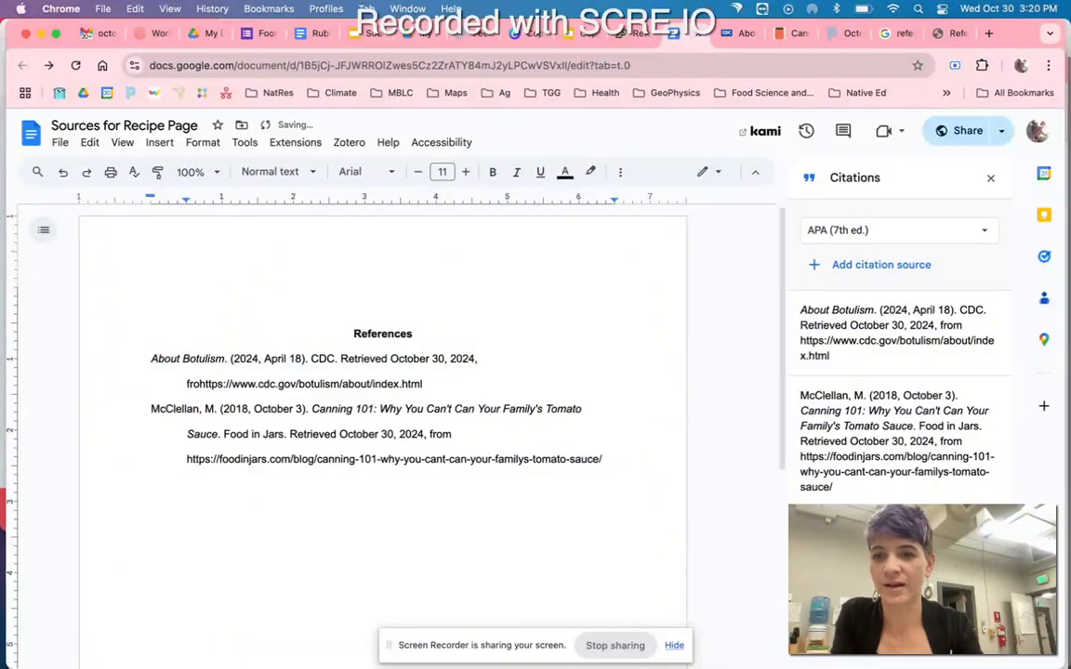
pyautogui.write('m')
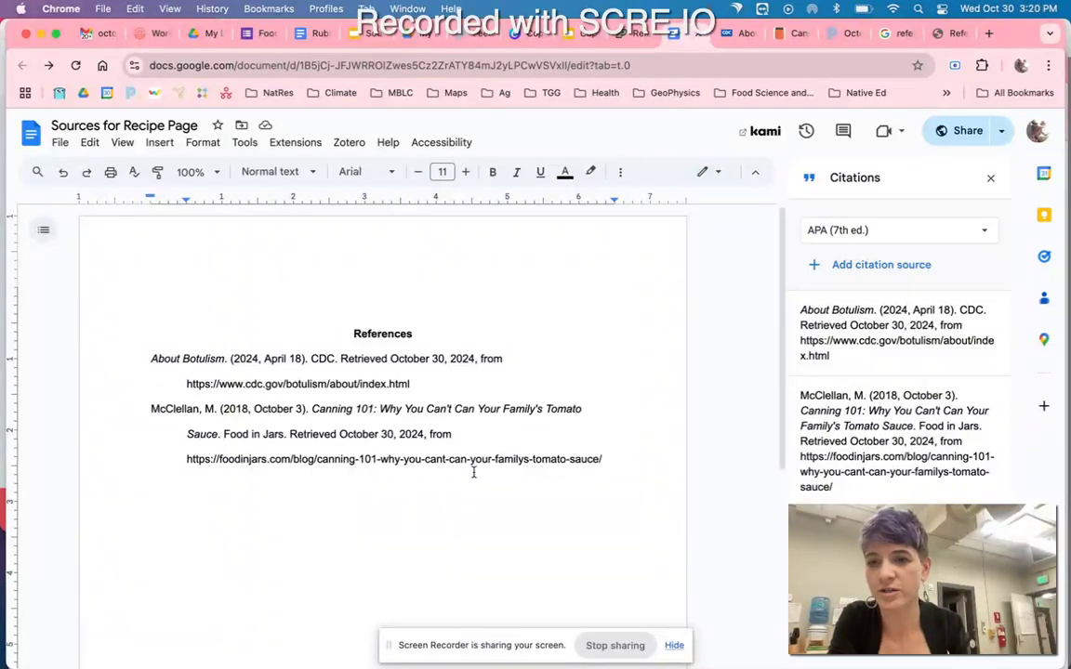
pyautogui.moveTo(143, 365); pyautogui.dragTo(562, 475)
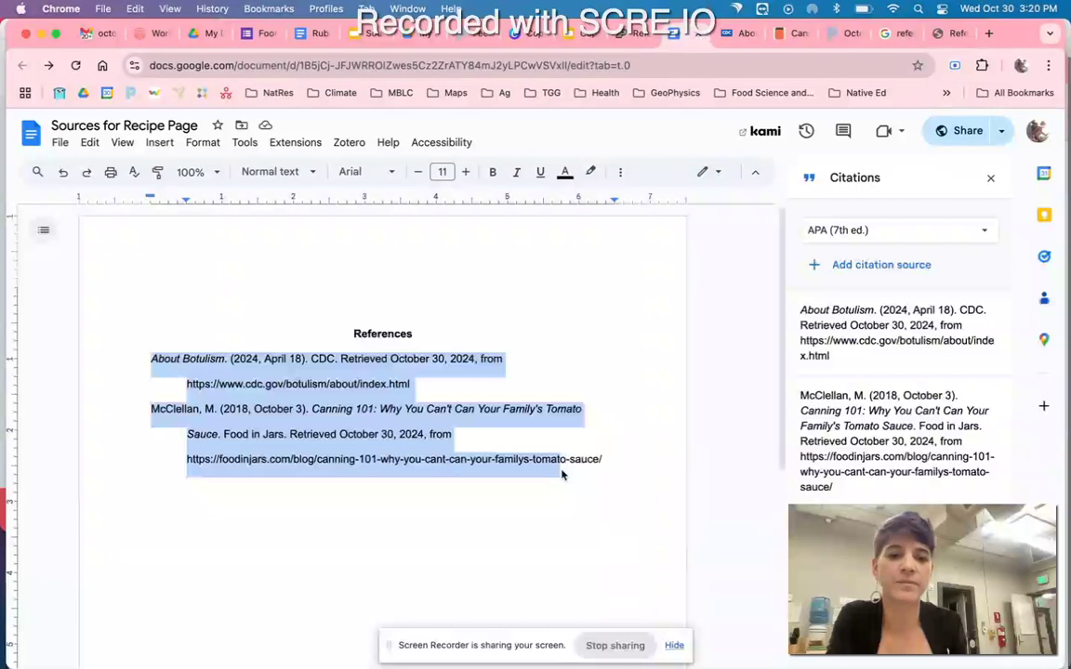
pyautogui.click(658, 468)
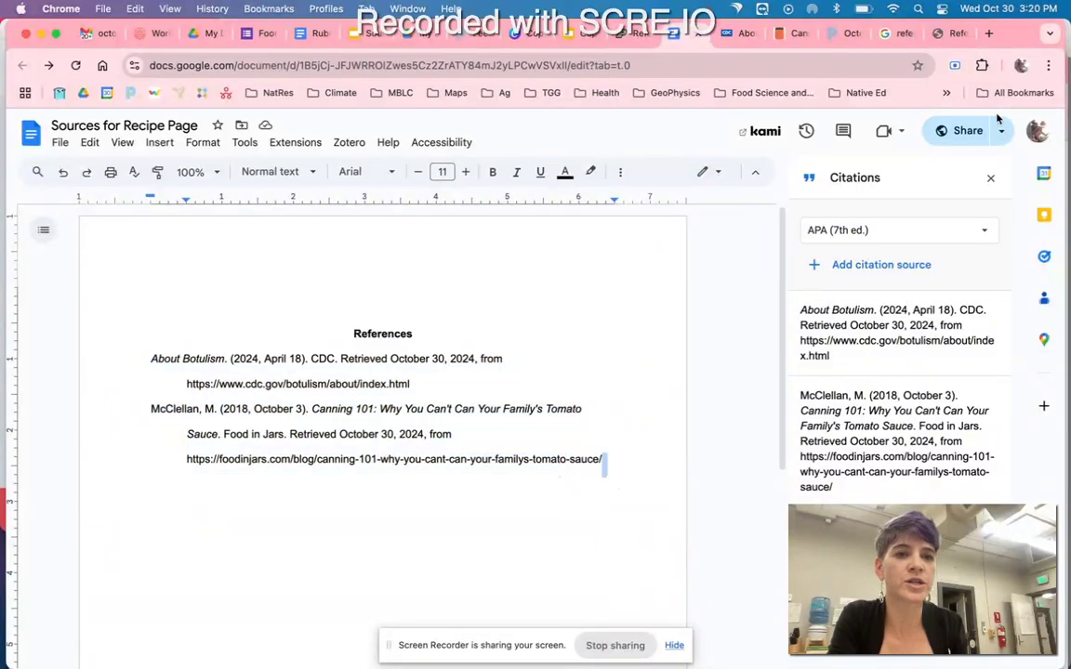
# Step: Set the document's general access to Anyone with the link as Viewer and copy its sharing link
pyautogui.click(966, 130)
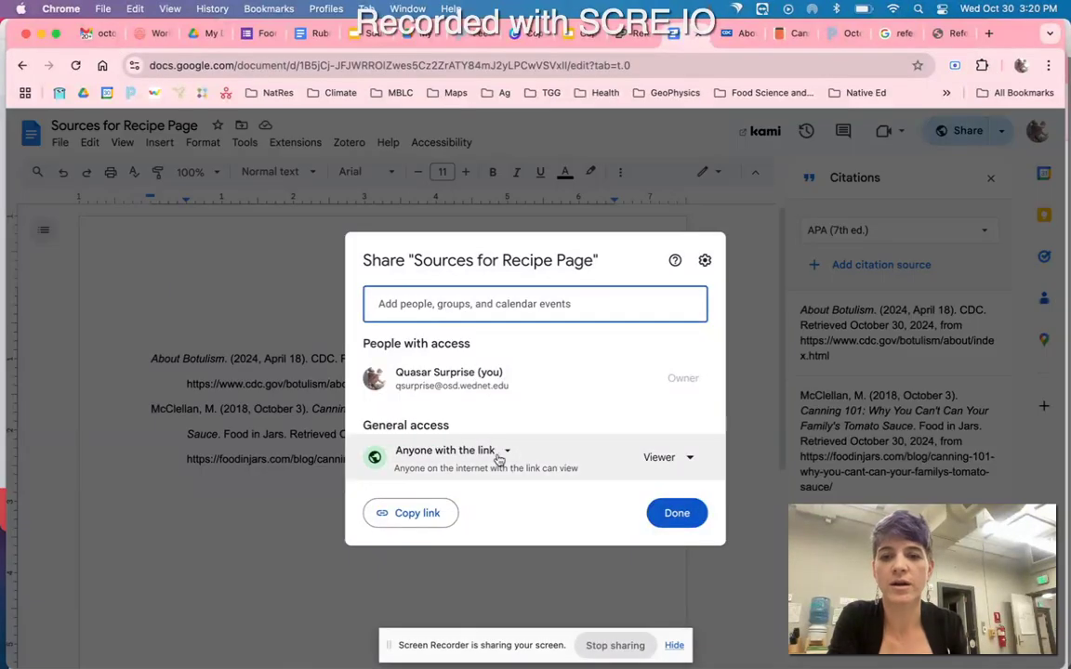
pyautogui.click(499, 459)
pyautogui.click(471, 578)
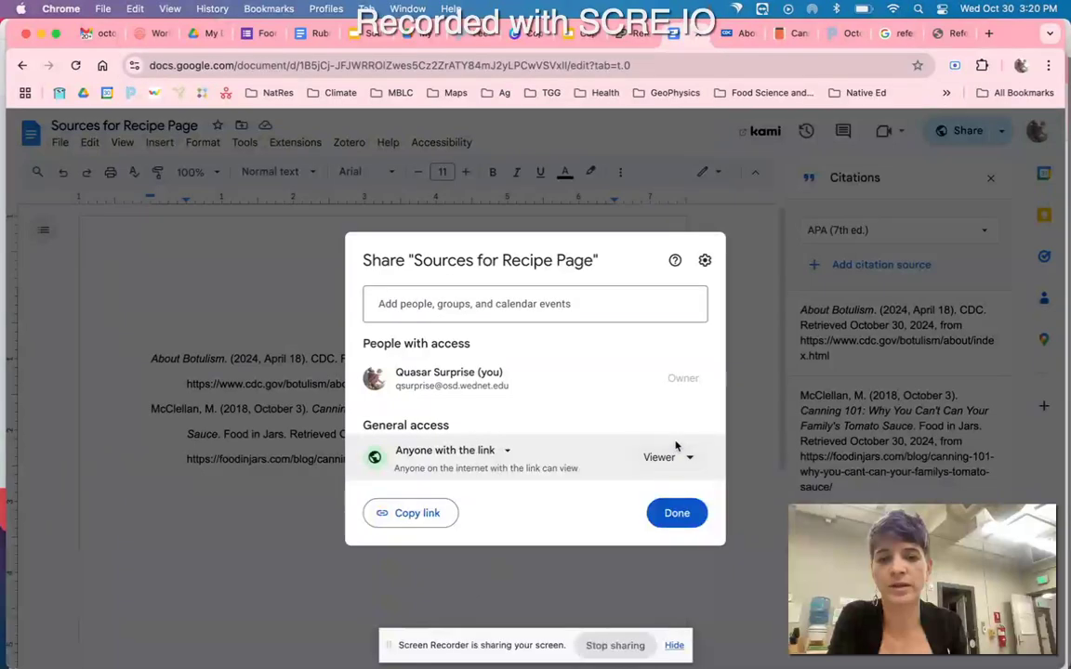
pyautogui.click(677, 514)
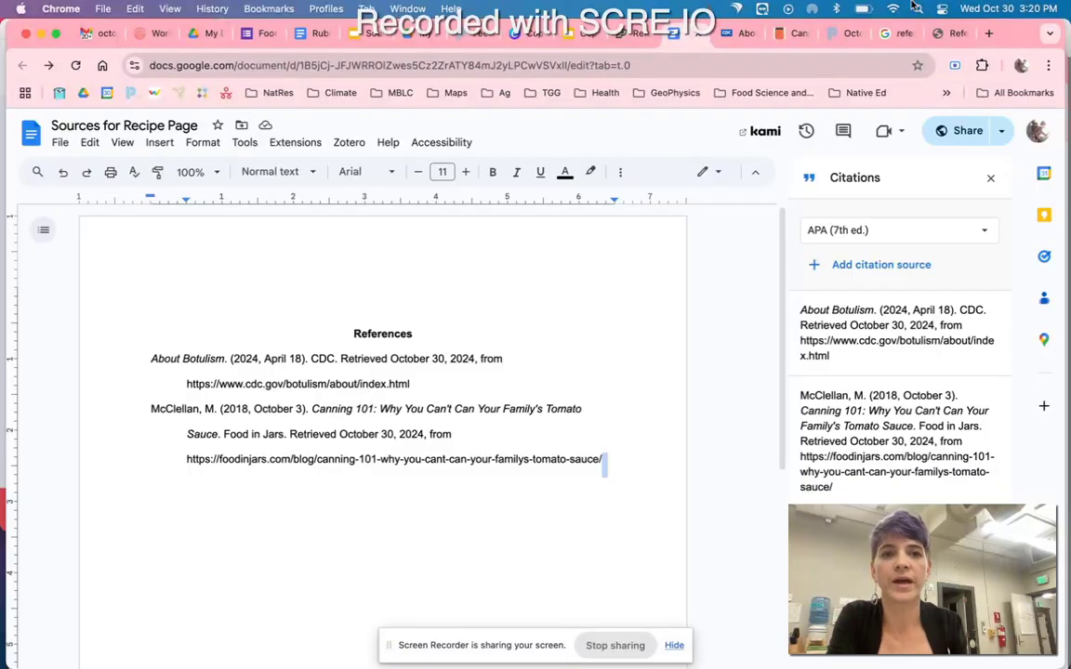
pyautogui.click(1021, 66)
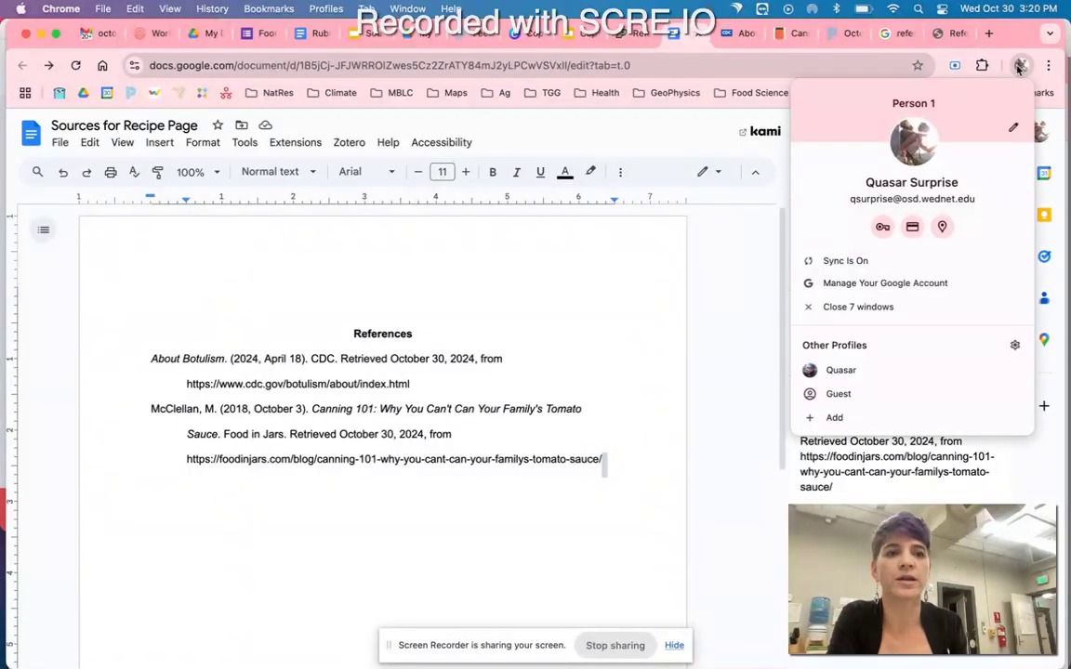
pyautogui.click(591, 349)
pyautogui.click(957, 131)
pyautogui.click(410, 513)
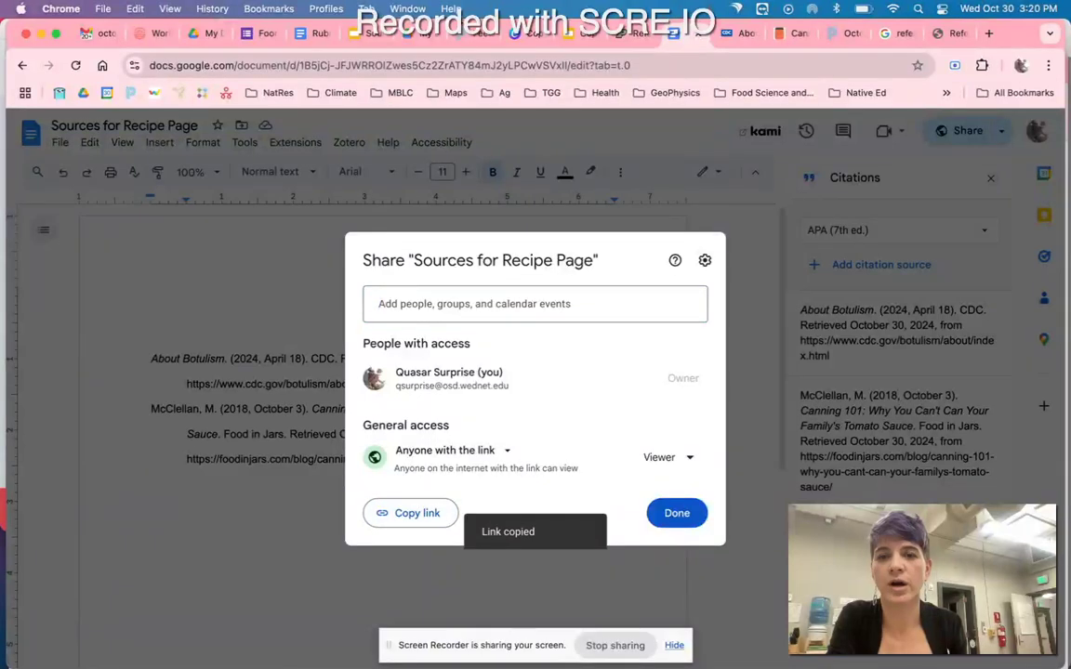
# Step: Switch to Canva and open the Original Pancake recipe page from the recent designs on the home page
pyautogui.click(524, 35)
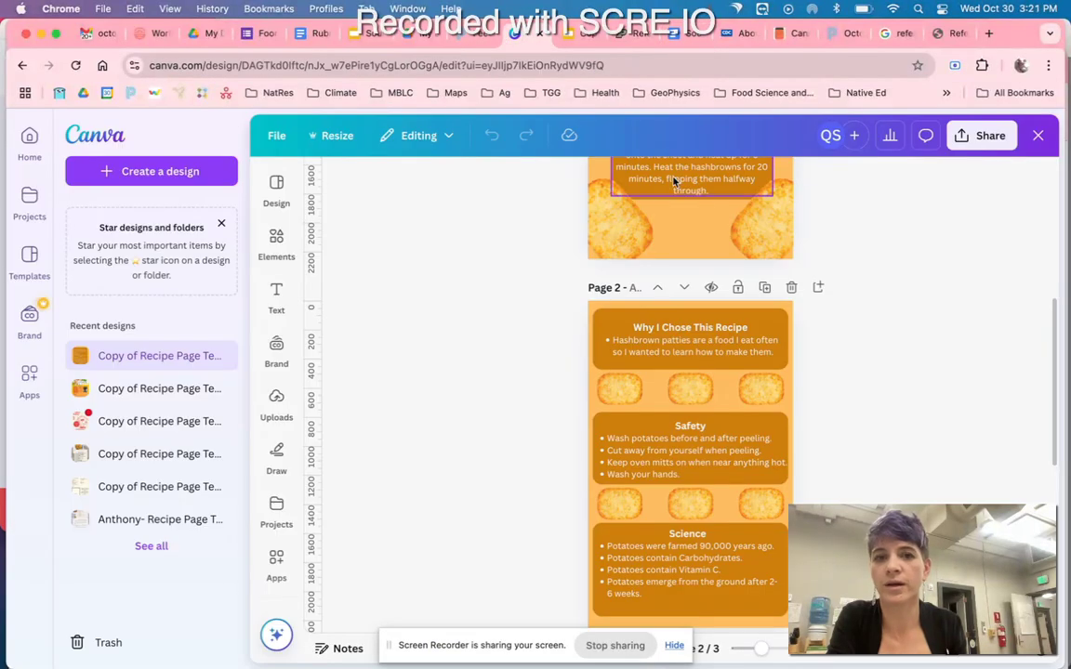
pyautogui.scroll(5, 466, 367)
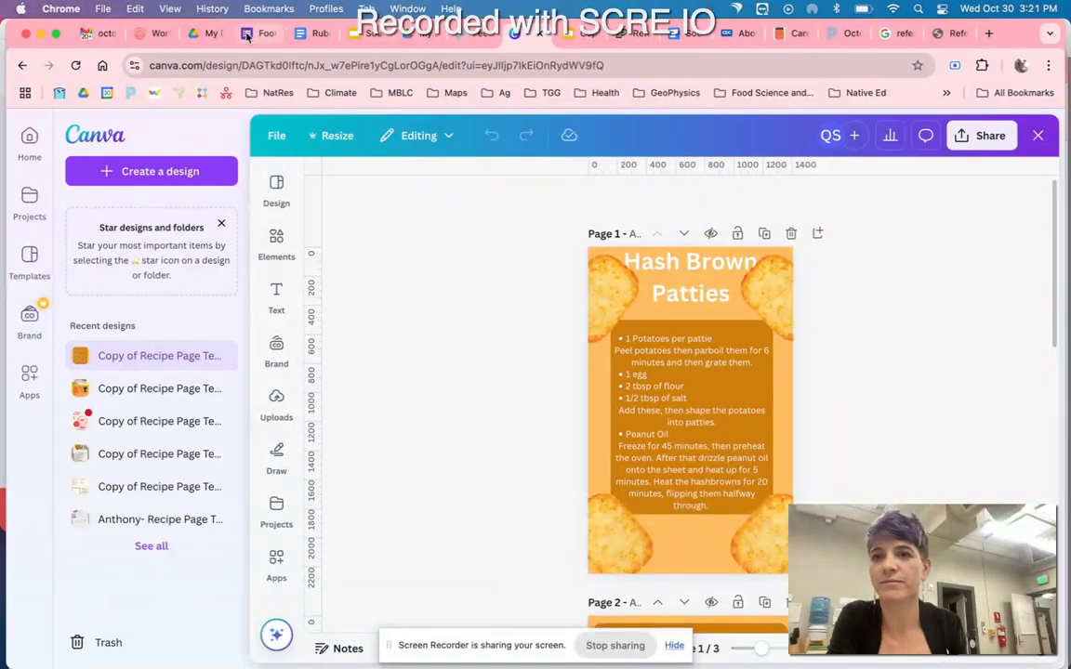
pyautogui.click(648, 65)
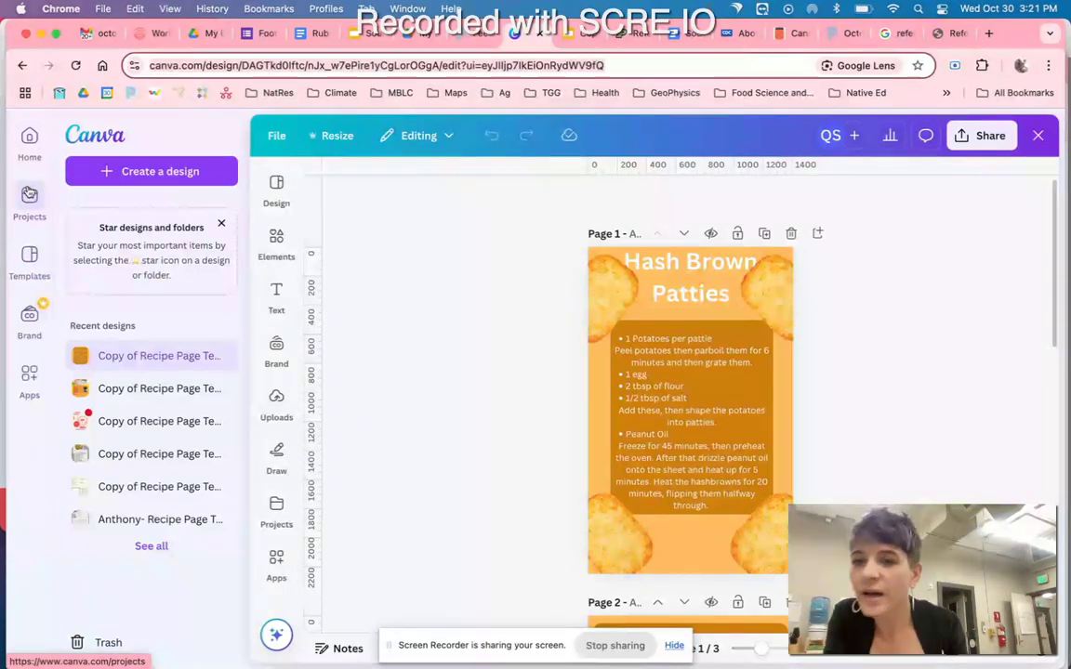
pyautogui.click(28, 139)
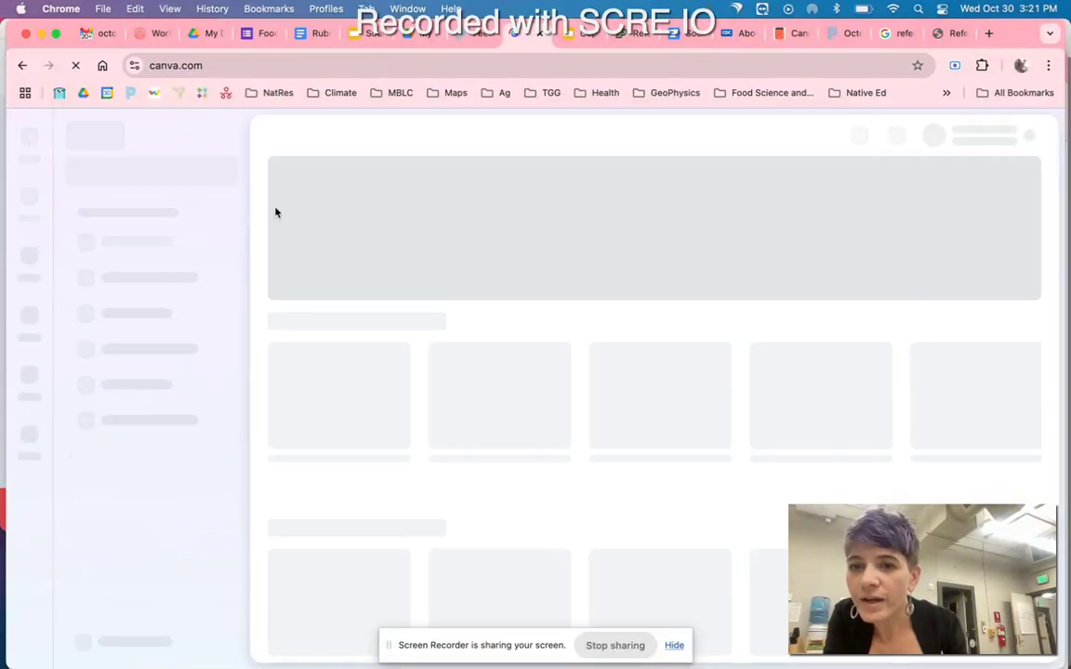
pyautogui.scroll(-1, 557, 493)
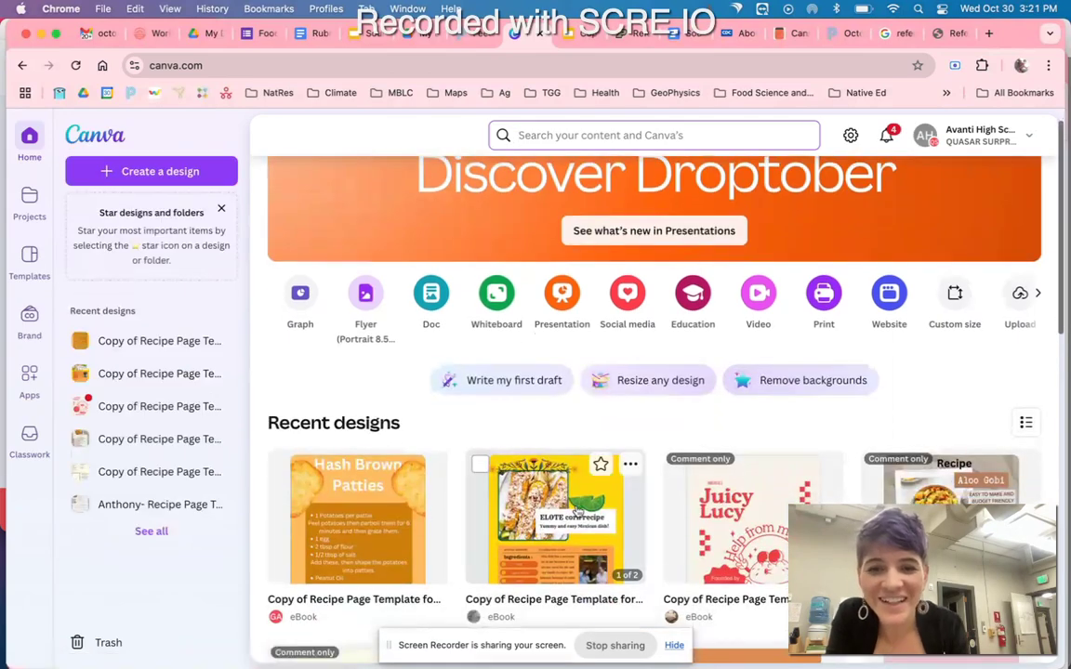
pyautogui.scroll(-5, 576, 509)
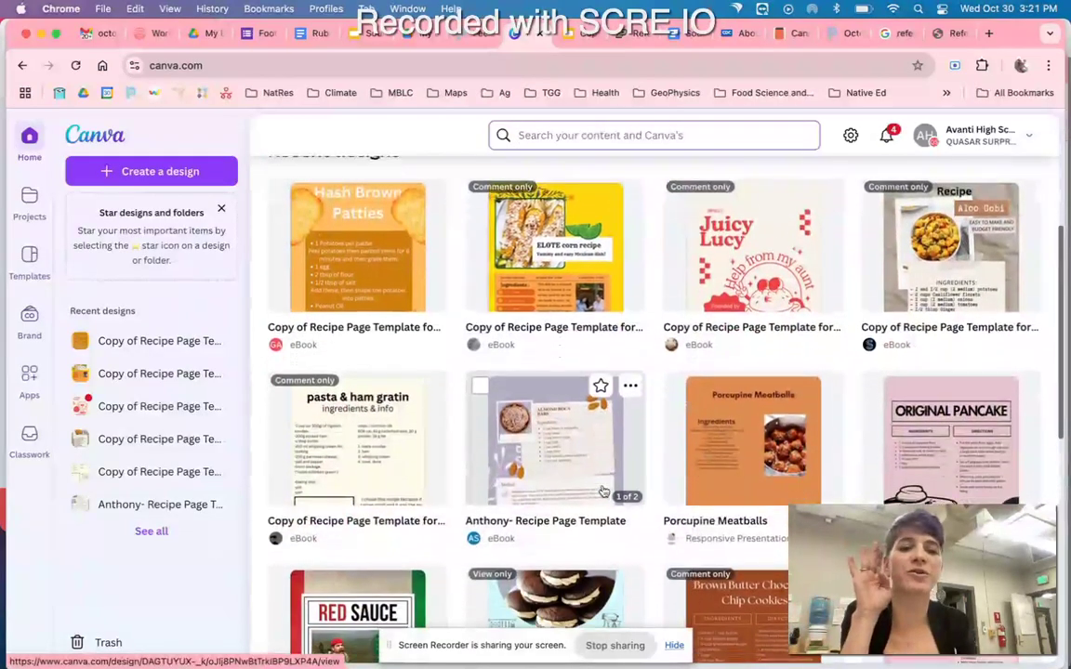
pyautogui.click(952, 419)
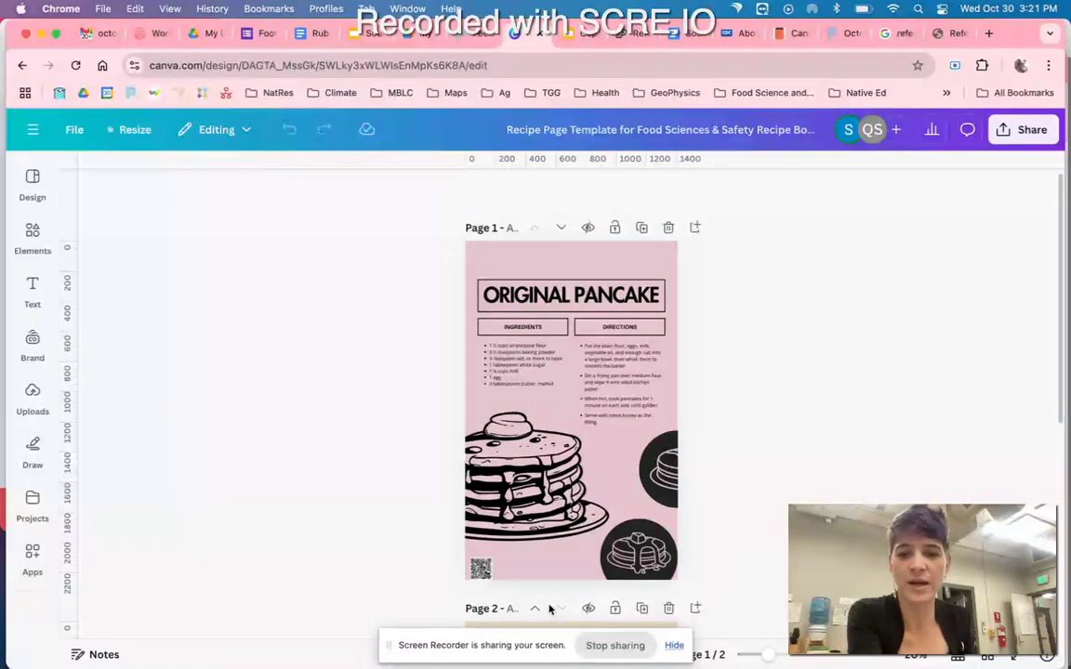
# Step: Delete the old QR code from page 1's lower-left corner and open the QR code app through an elements search for "qr code"
pyautogui.click(480, 567)
pyautogui.press('Delete')
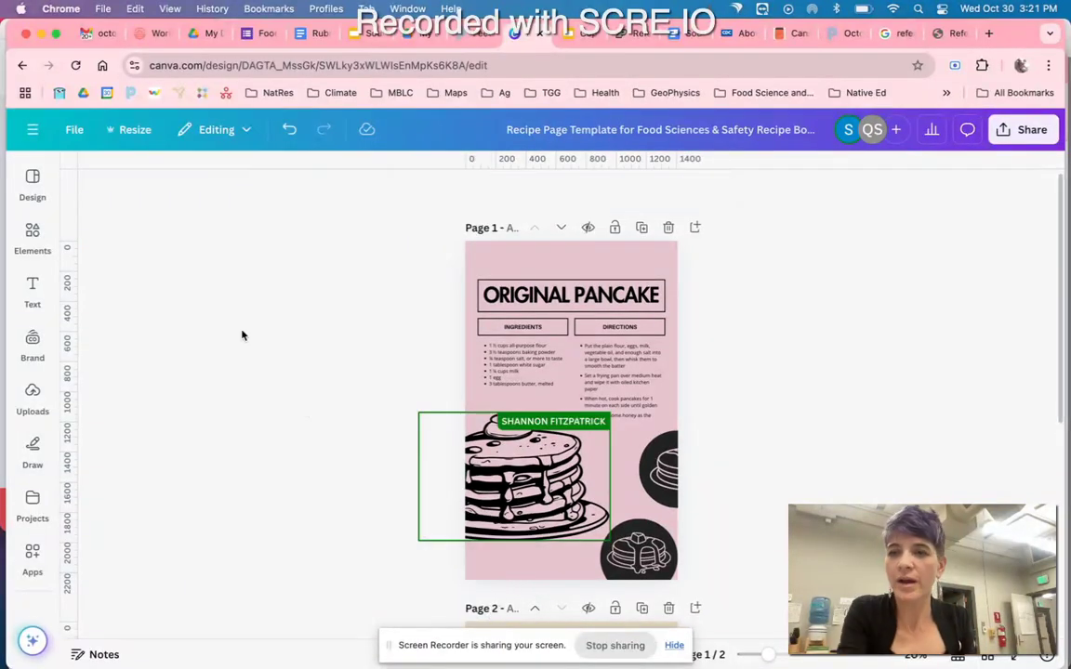
pyautogui.click(42, 234)
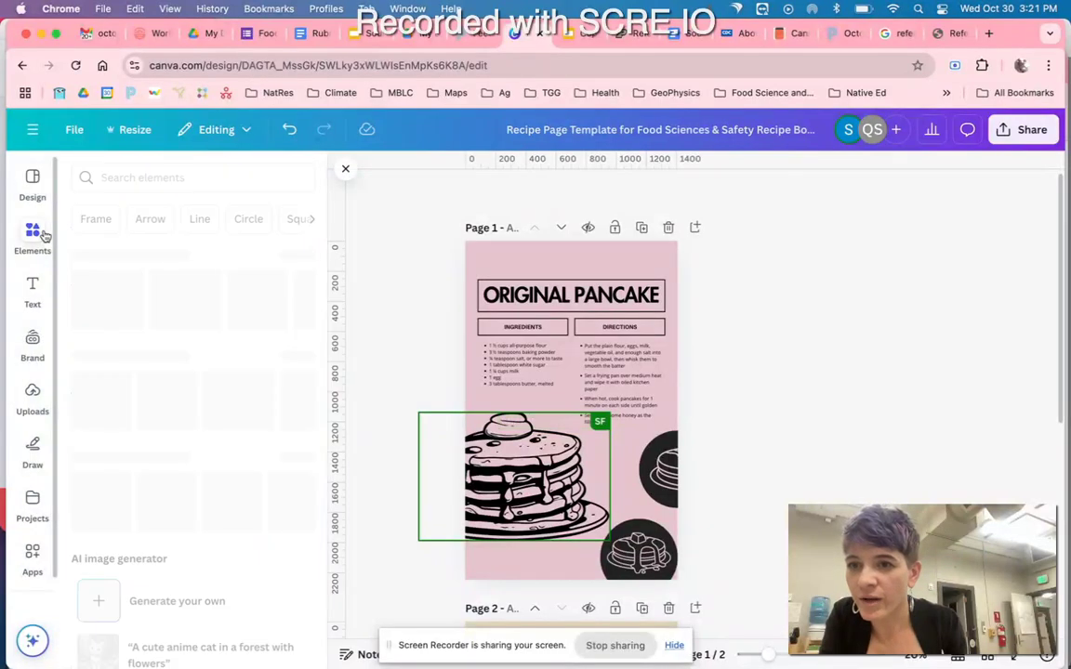
pyautogui.click(138, 178)
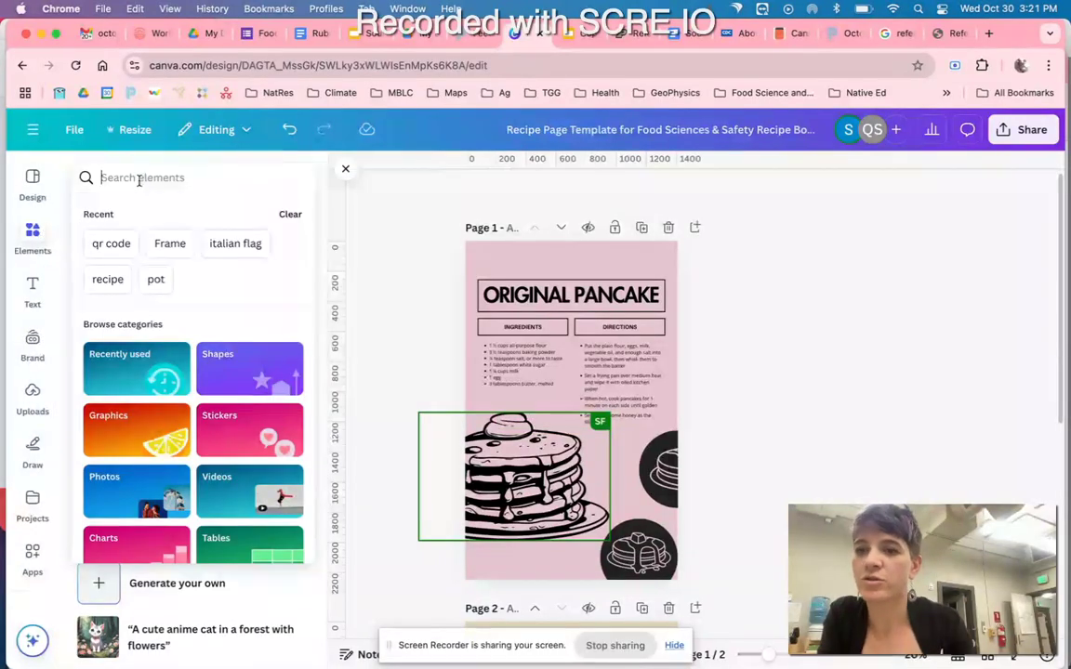
pyautogui.click(112, 243)
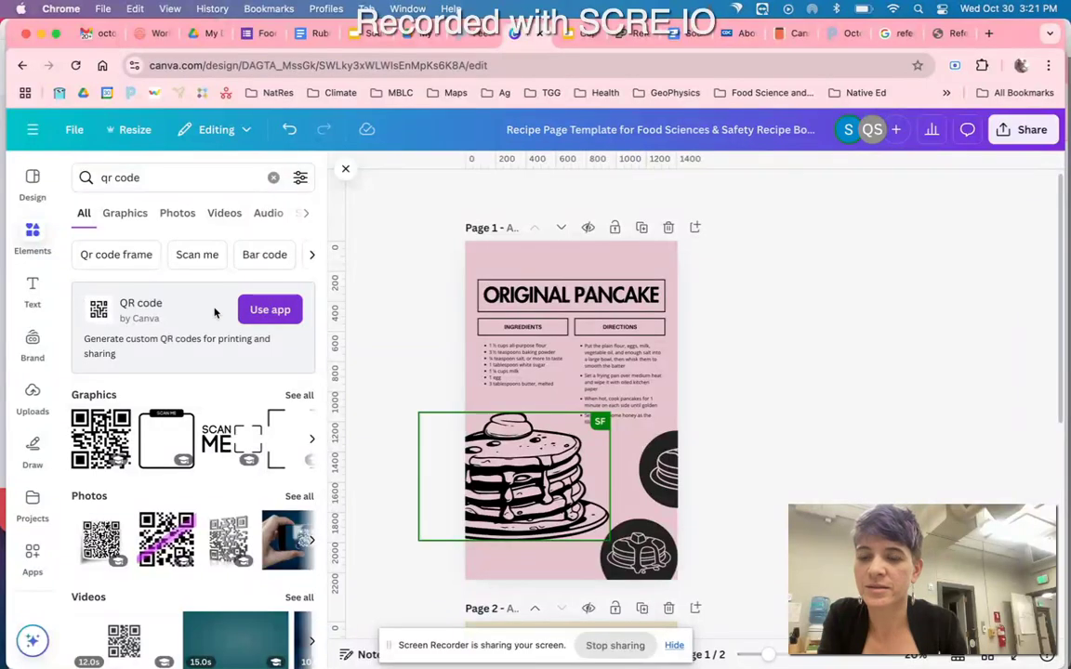
pyautogui.click(268, 319)
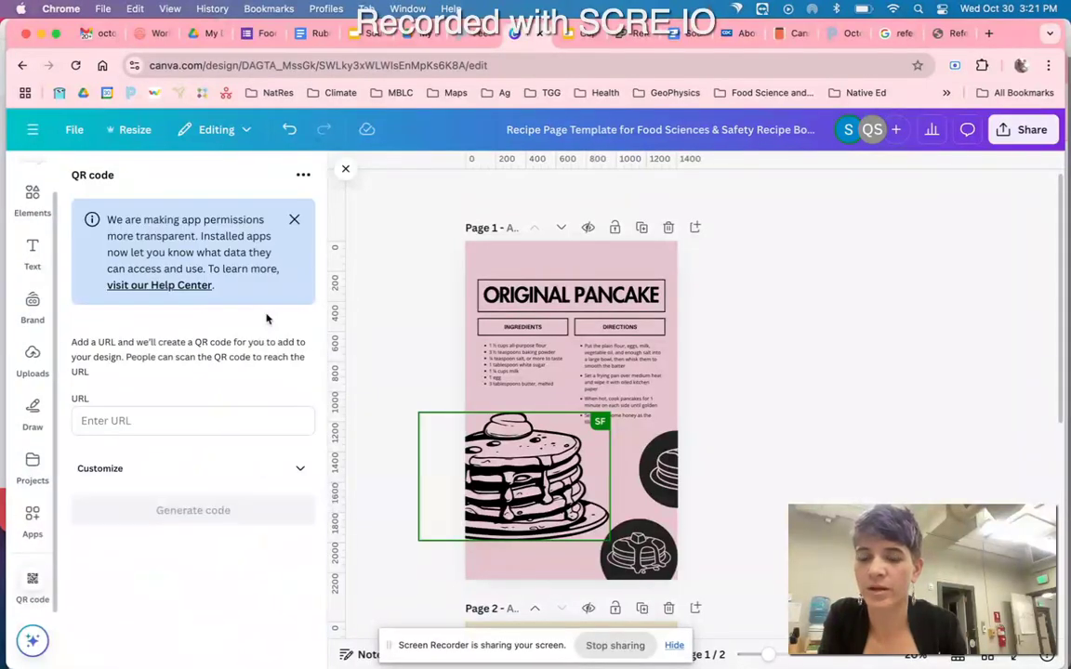
# Step: Generate a QR code from the copied document link, then shrink it and place it below the pancake stack in page 1's lower-left corner
pyautogui.click(160, 422)
pyautogui.press('super+v')
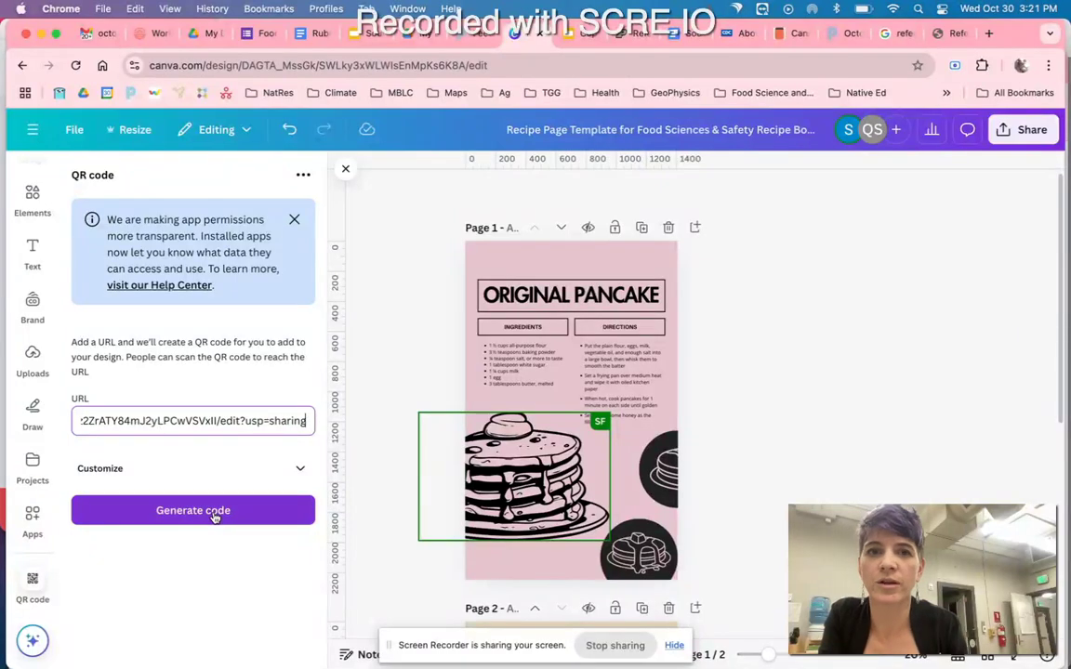
pyautogui.click(214, 511)
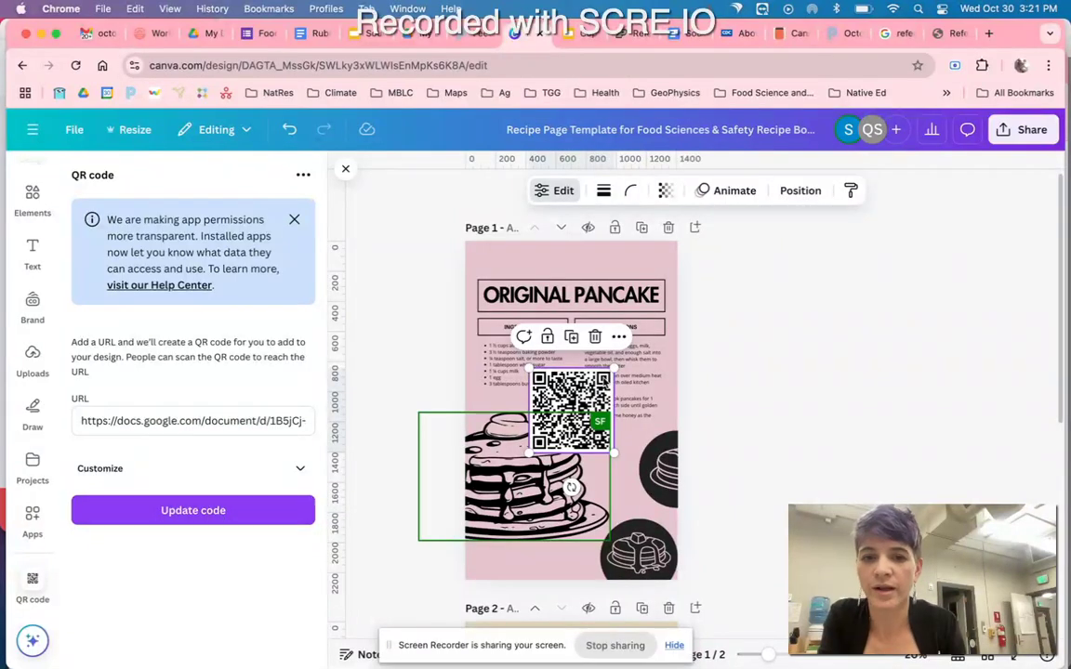
pyautogui.moveTo(571, 410); pyautogui.dragTo(524, 525)
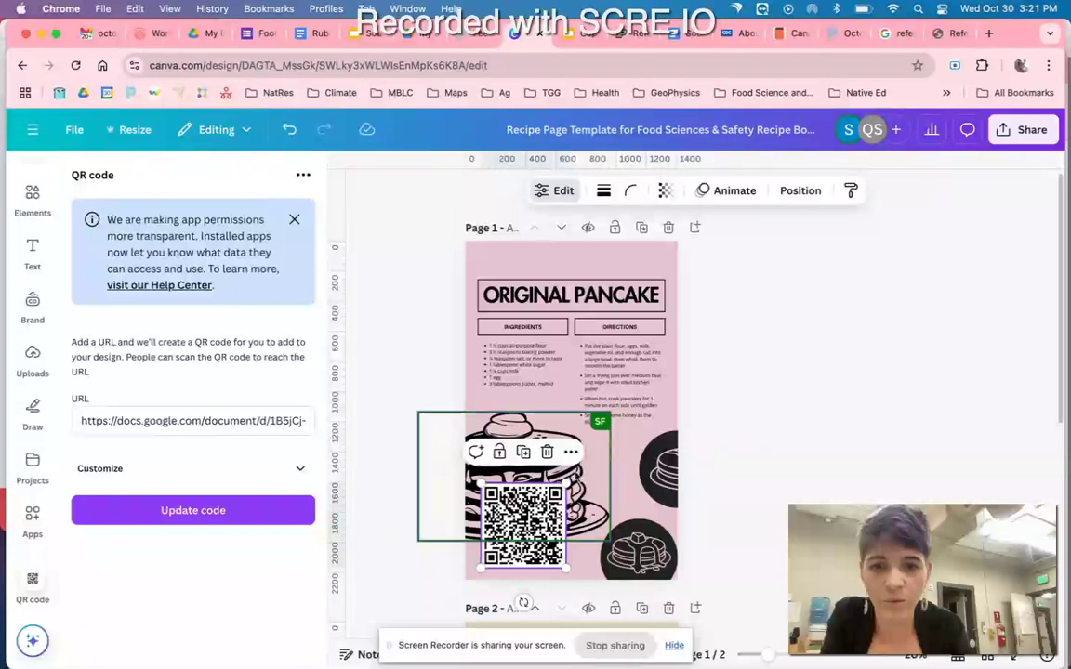
pyautogui.moveTo(565, 484); pyautogui.dragTo(495, 558)
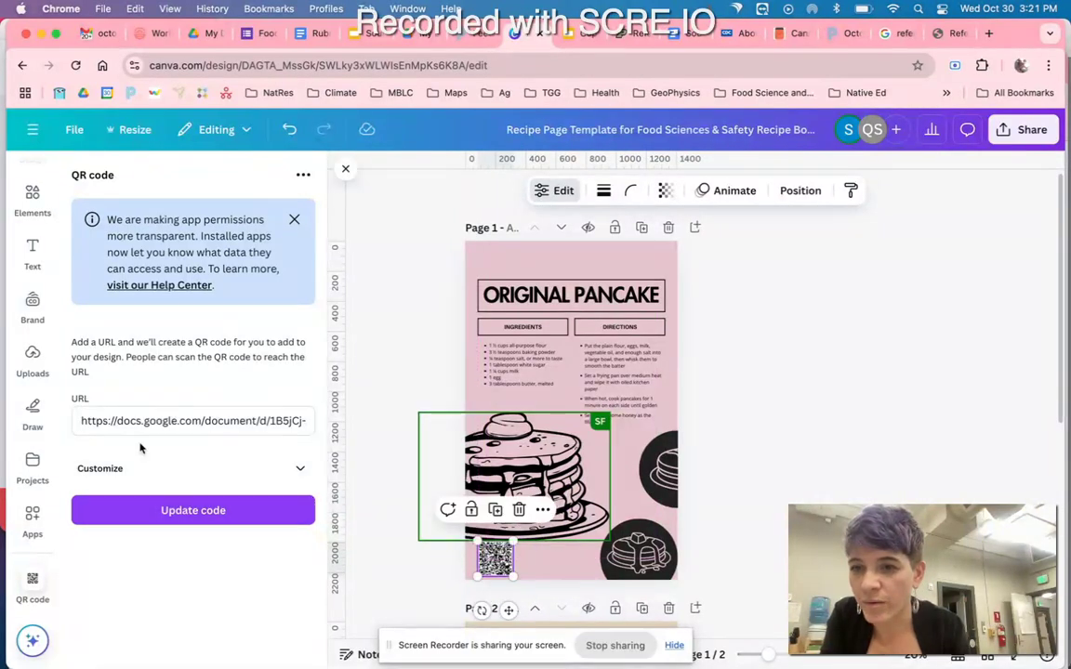
# Step: Dismiss the app permissions notice and set the QR code generator's background color to a dusty pink
pyautogui.click(294, 219)
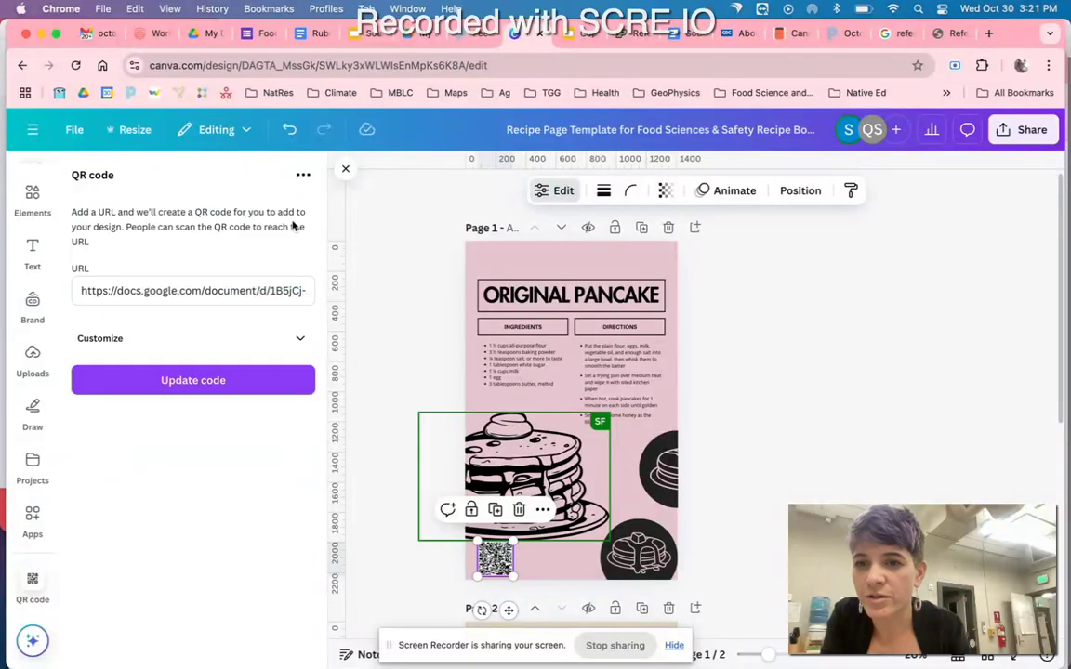
pyautogui.click(279, 341)
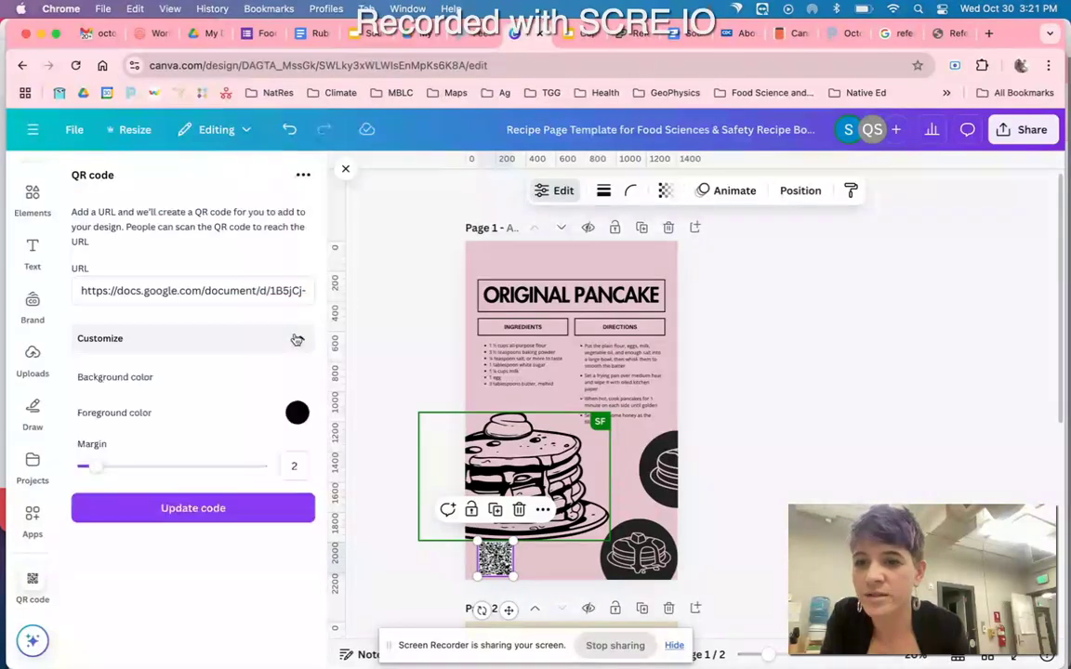
pyautogui.click(297, 379)
pyautogui.moveTo(350, 438)
pyautogui.mouseDown()
pyautogui.moveTo(492, 425)
pyautogui.moveTo(331, 432)
pyautogui.mouseUp()
pyautogui.click(414, 348)
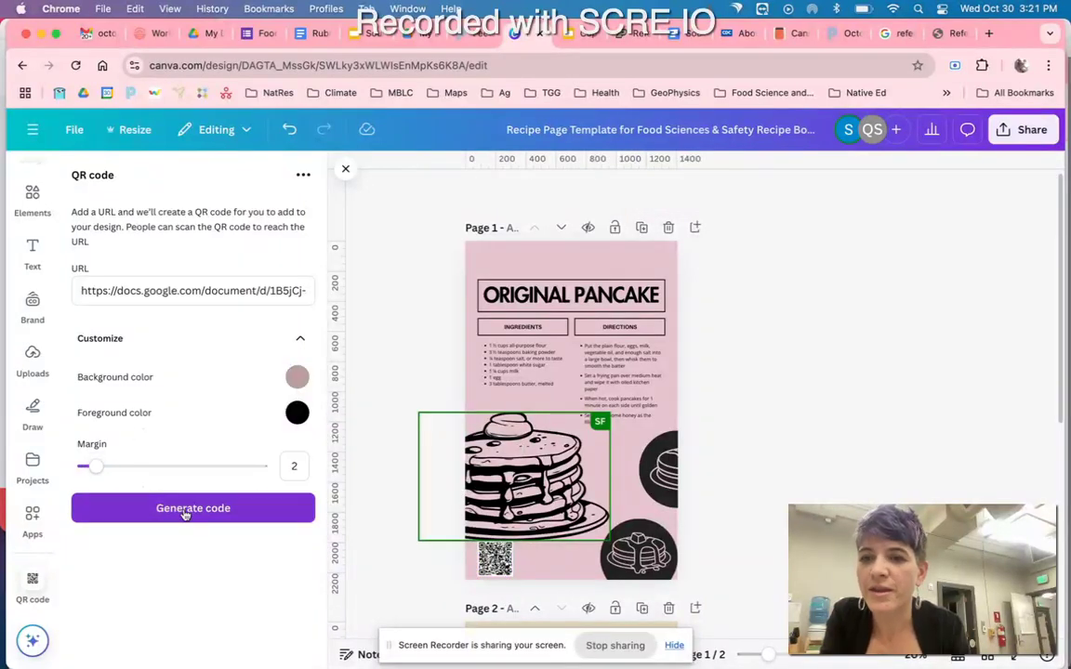
pyautogui.click(303, 175)
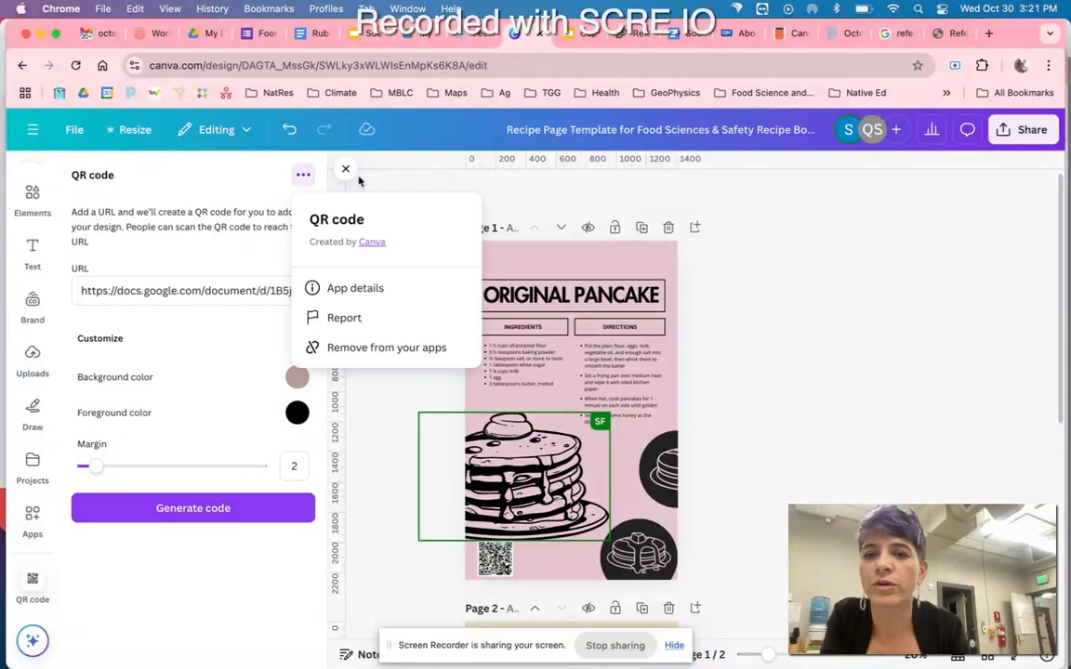
pyautogui.click(770, 265)
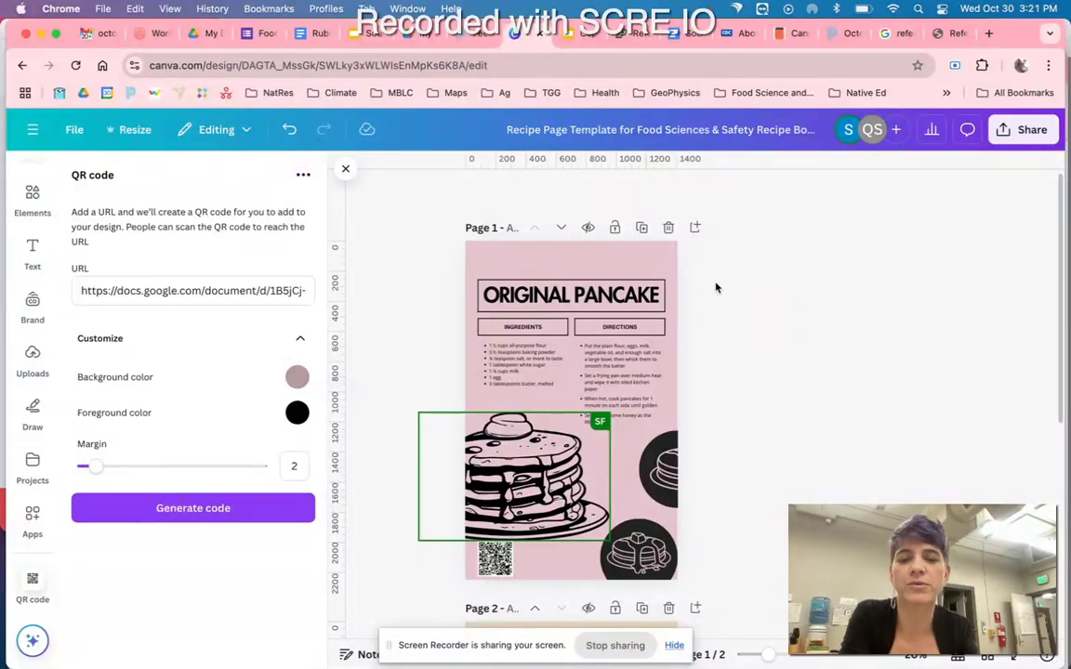